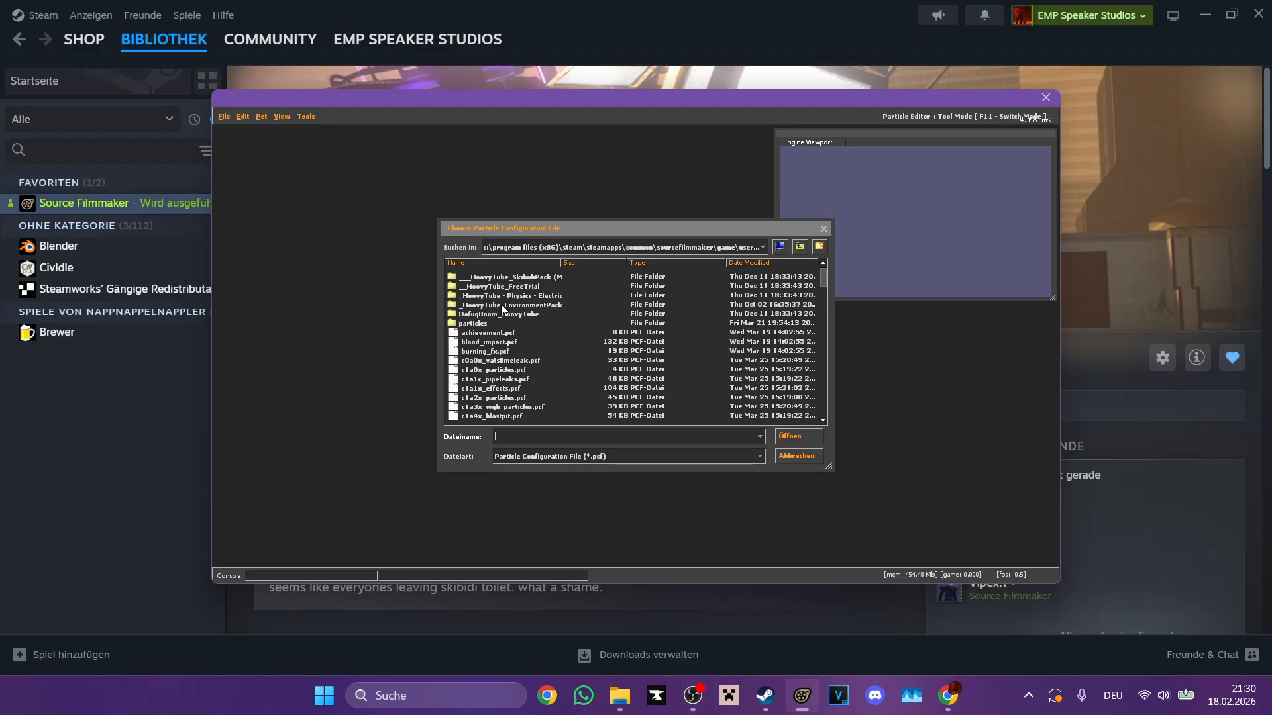
Step: Browse to the particles folder inside the game's workshop directory in the file chooser
{"action": "scroll", "coordinate": [713, 289], "scroll_direction": "down", "scroll_amount": 3}
{"action": "left_click", "coordinate": [803, 249]}
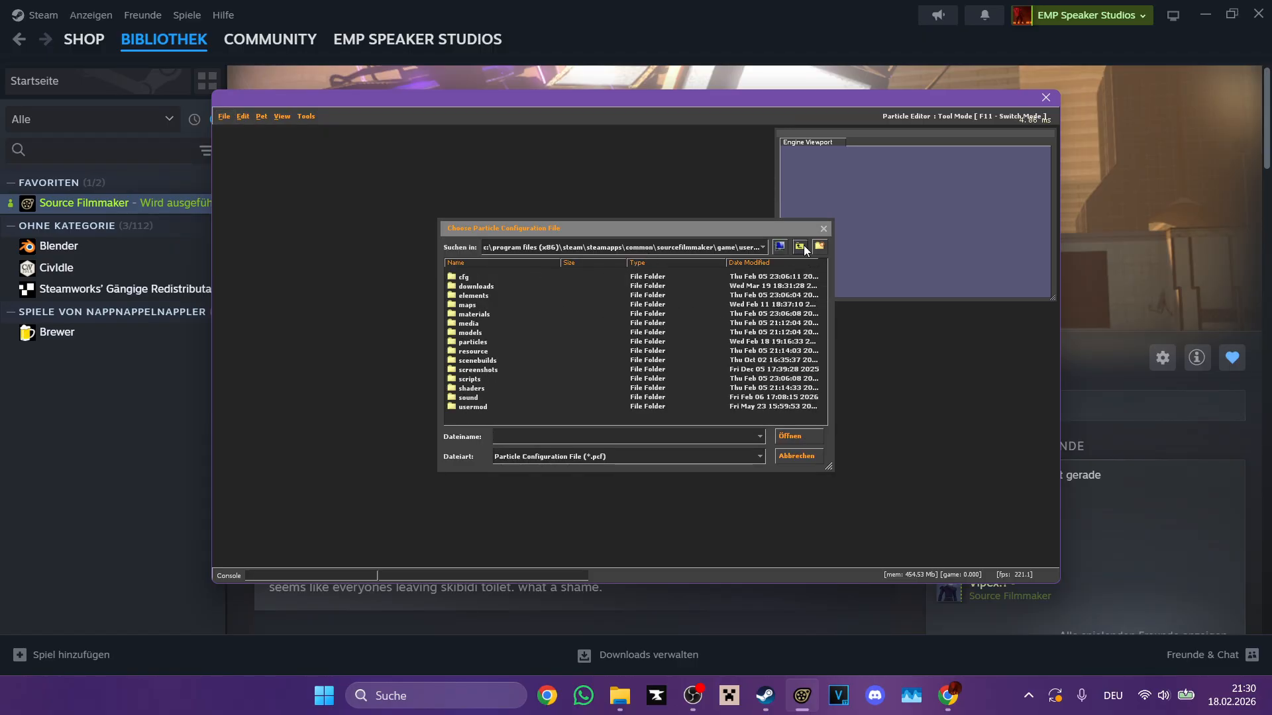
{"action": "left_click", "coordinate": [802, 248]}
{"action": "scroll", "coordinate": [566, 392], "scroll_direction": "down", "scroll_amount": 5}
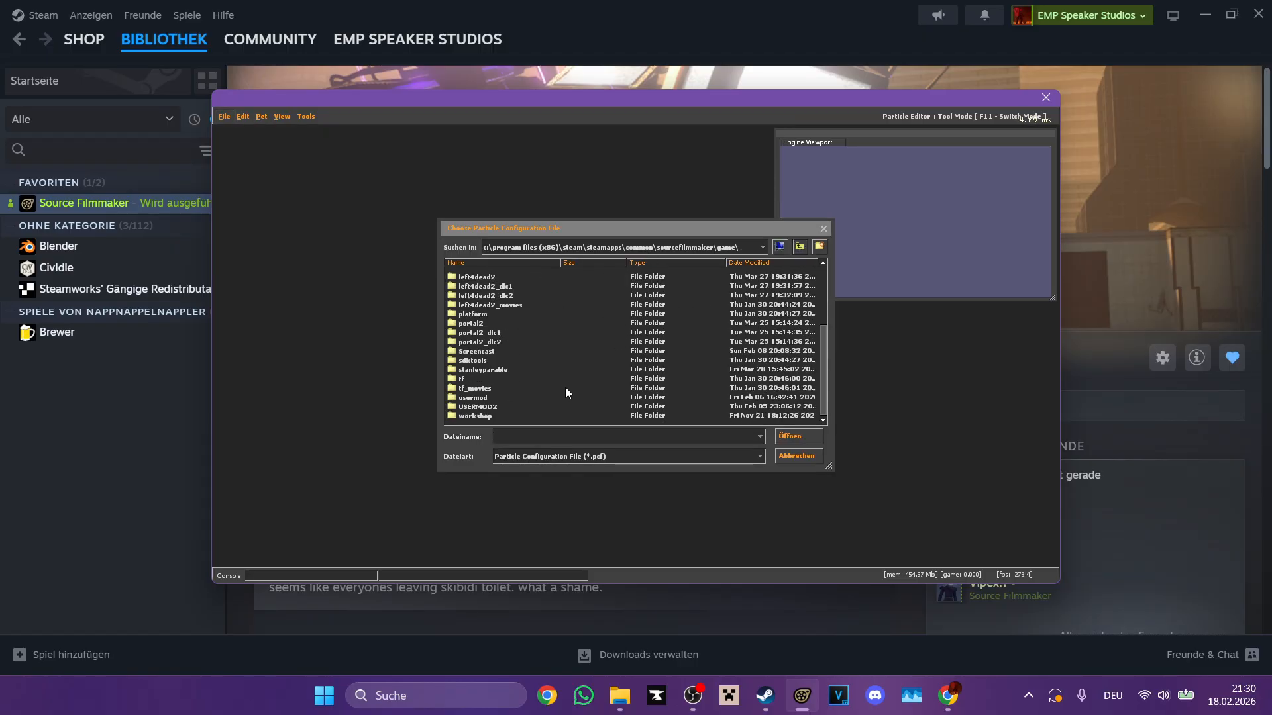
{"action": "double_click", "coordinate": [505, 412]}
{"action": "double_click", "coordinate": [490, 332]}
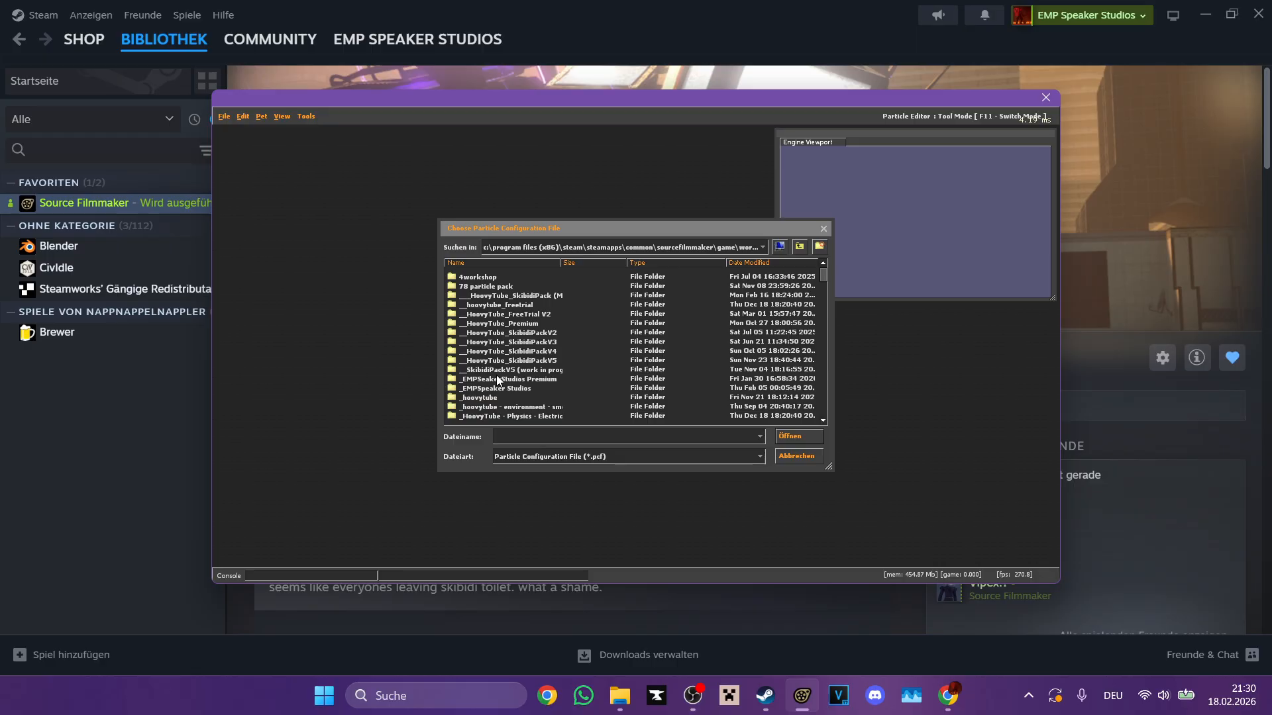
Step: Open electric_all.pcf from the electricity folder within the workshop particles
{"action": "scroll", "coordinate": [502, 374], "scroll_direction": "down", "scroll_amount": 1}
{"action": "scroll", "coordinate": [502, 375], "scroll_direction": "up", "scroll_amount": 1}
{"action": "scroll", "coordinate": [501, 394], "scroll_direction": "down", "scroll_amount": 6}
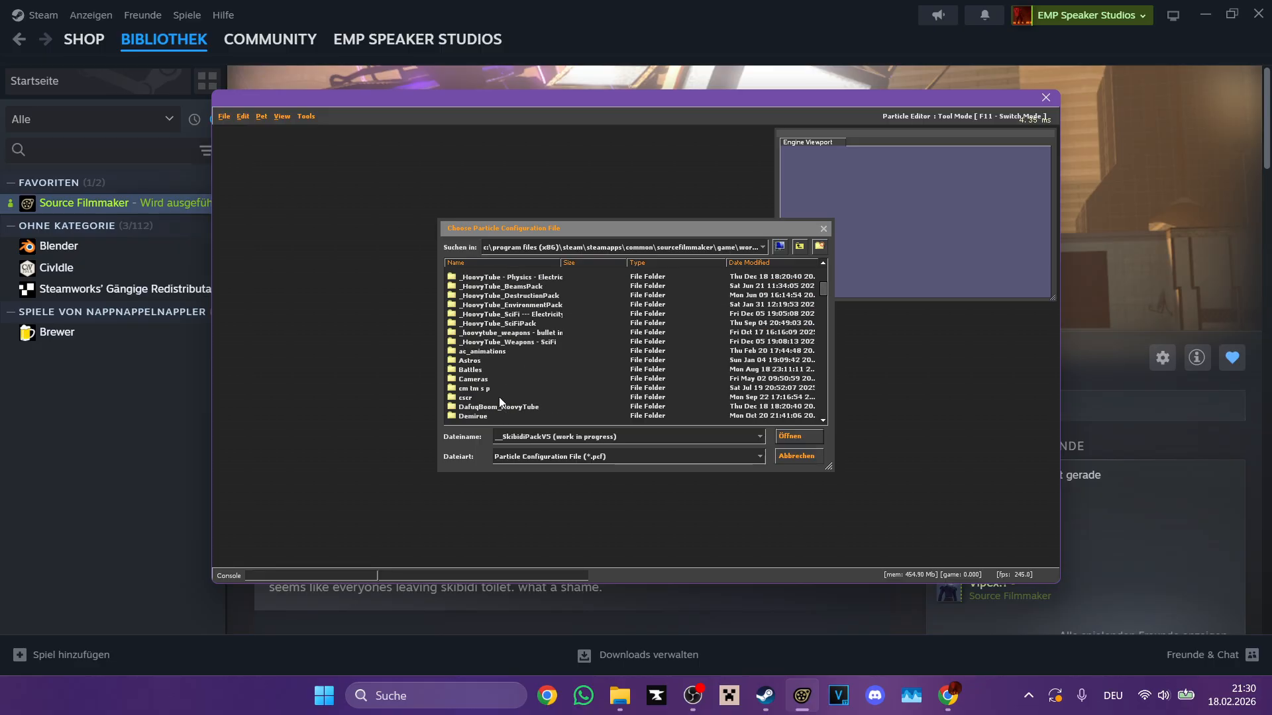
{"action": "scroll", "coordinate": [499, 396], "scroll_direction": "down", "scroll_amount": 3}
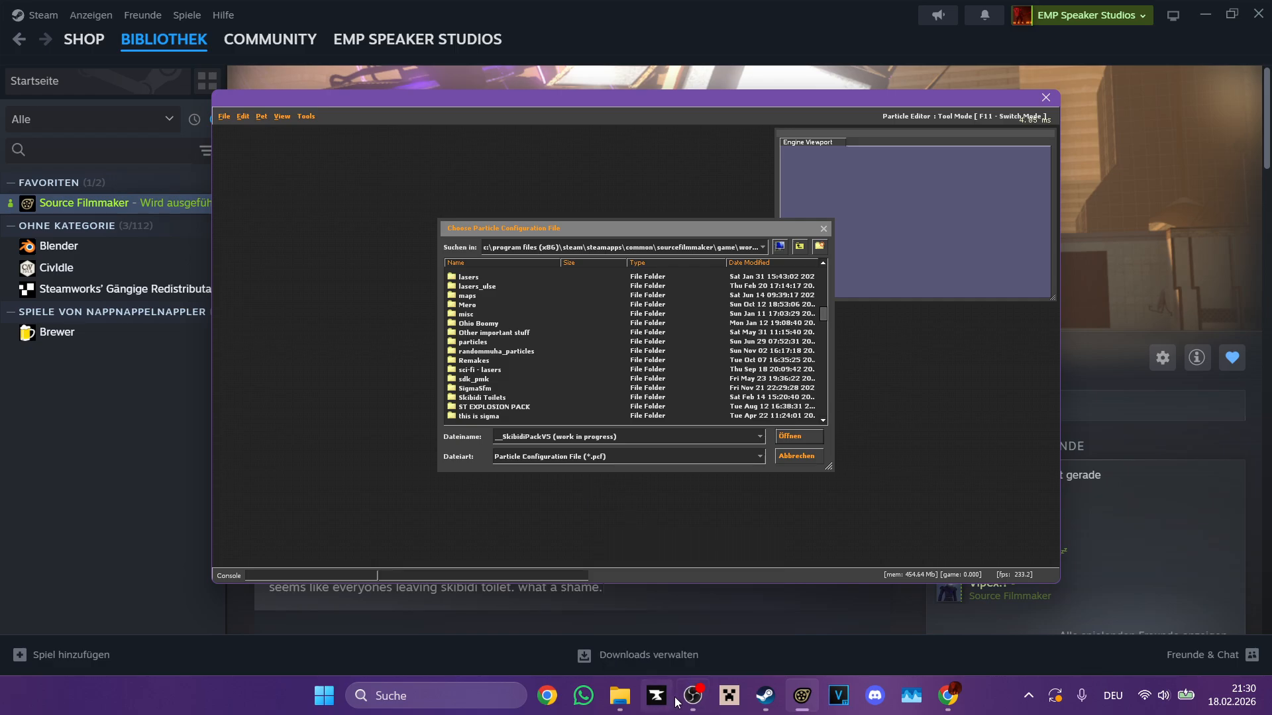
{"action": "scroll", "coordinate": [639, 407], "scroll_direction": "down", "scroll_amount": 2}
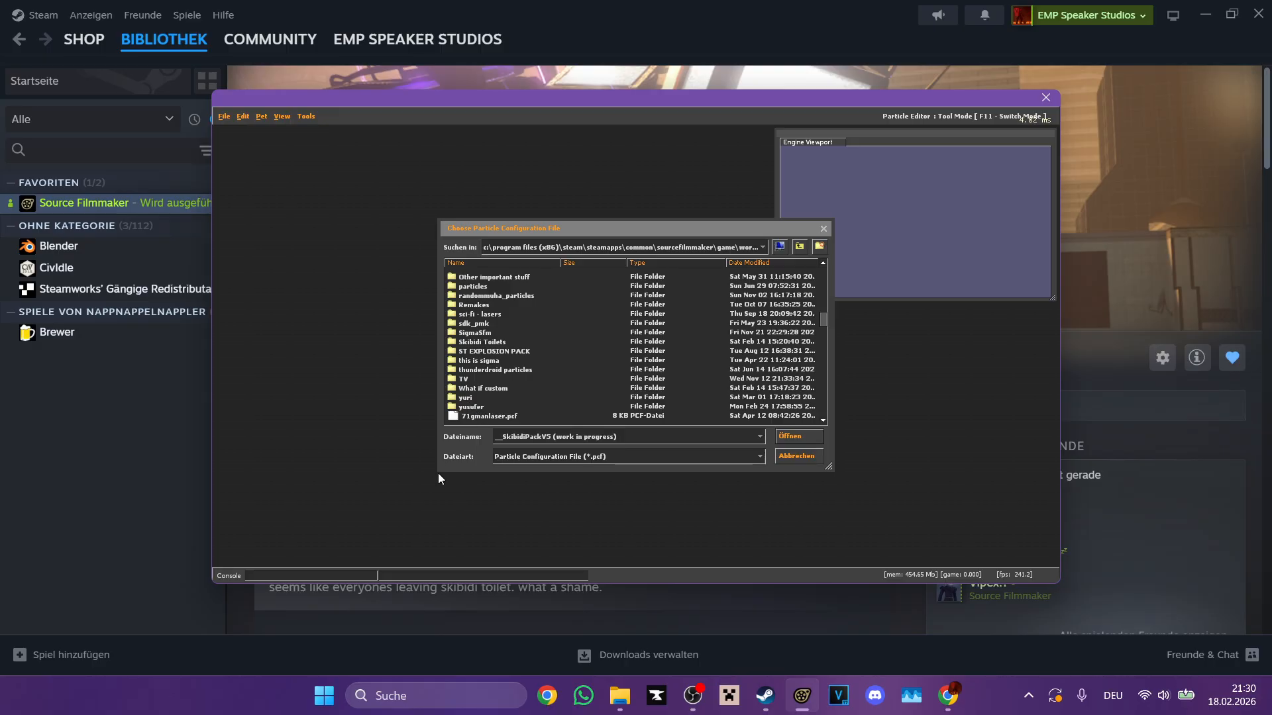
{"action": "scroll", "coordinate": [483, 355], "scroll_direction": "down", "scroll_amount": 1}
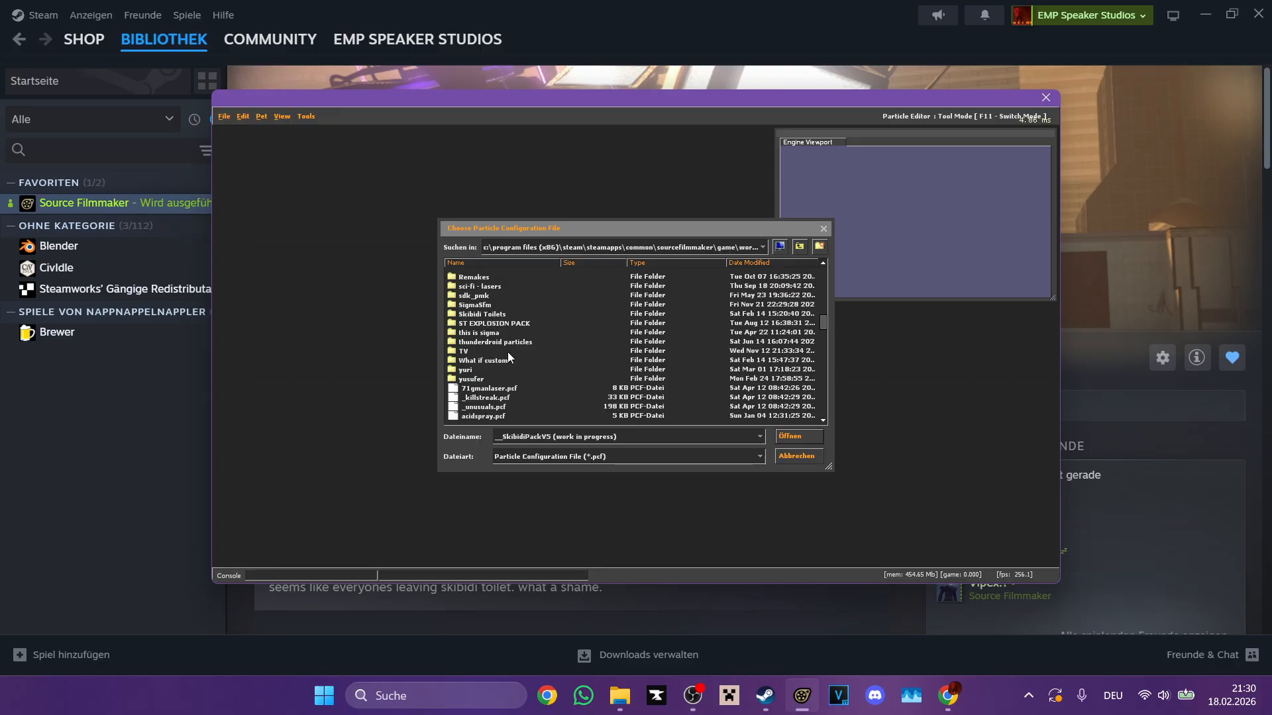
{"action": "scroll", "coordinate": [497, 359], "scroll_direction": "up", "scroll_amount": 6}
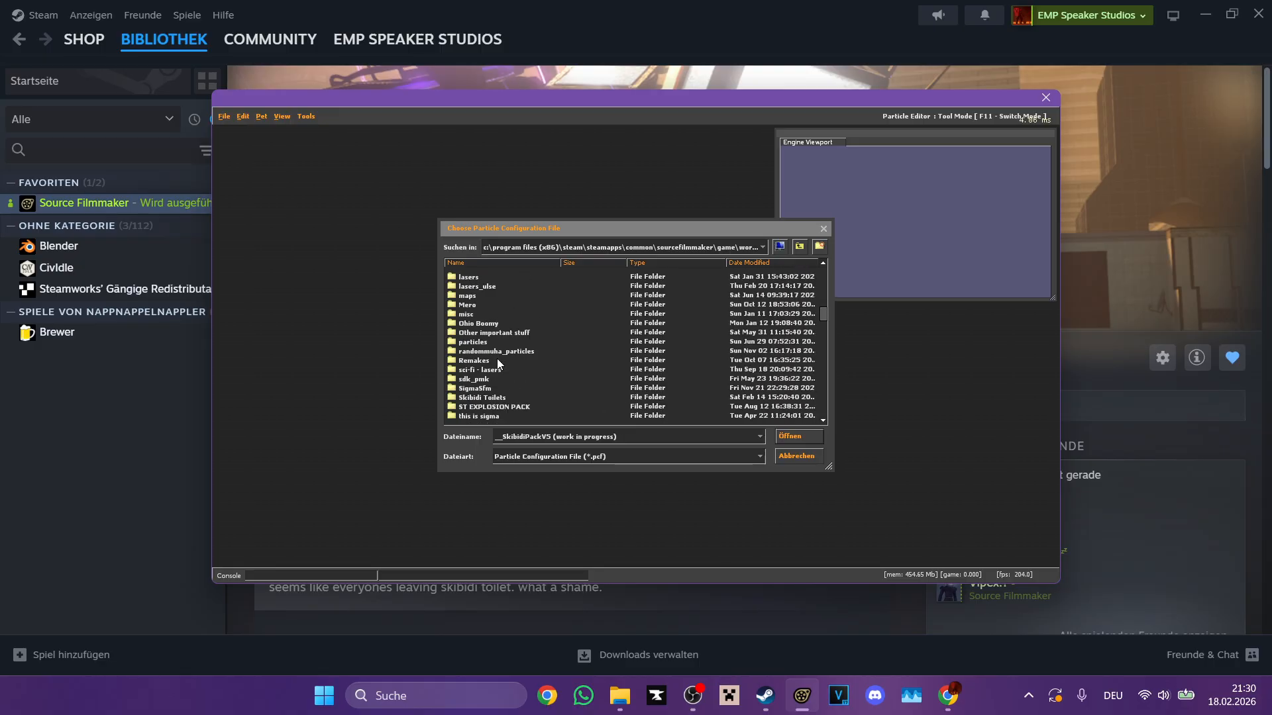
{"action": "scroll", "coordinate": [497, 363], "scroll_direction": "up", "scroll_amount": 1}
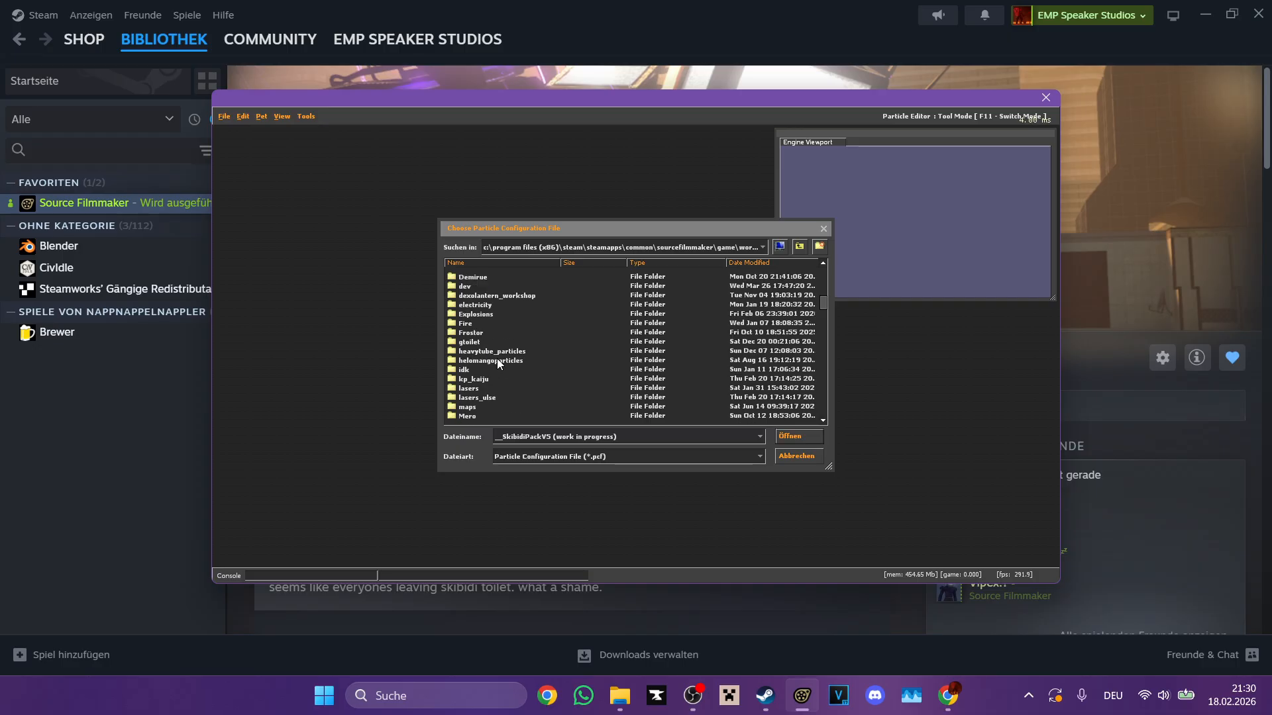
{"action": "scroll", "coordinate": [483, 356], "scroll_direction": "up", "scroll_amount": 1}
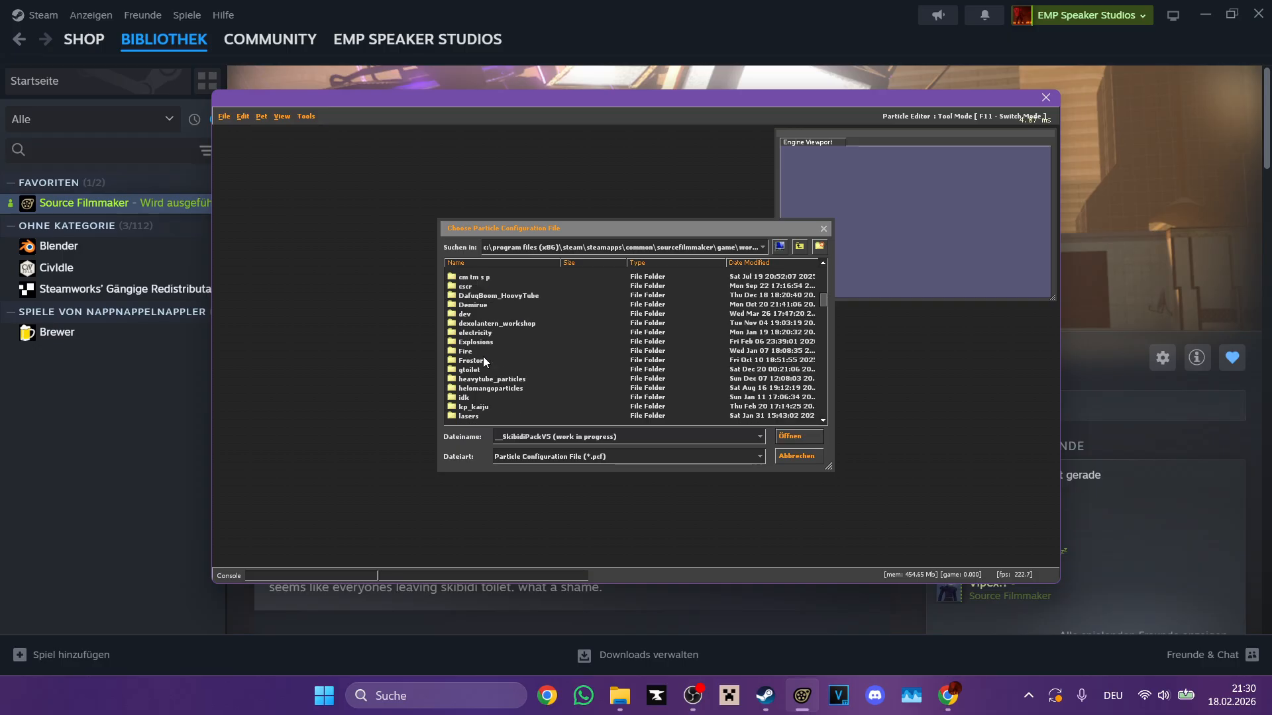
{"action": "double_click", "coordinate": [477, 333]}
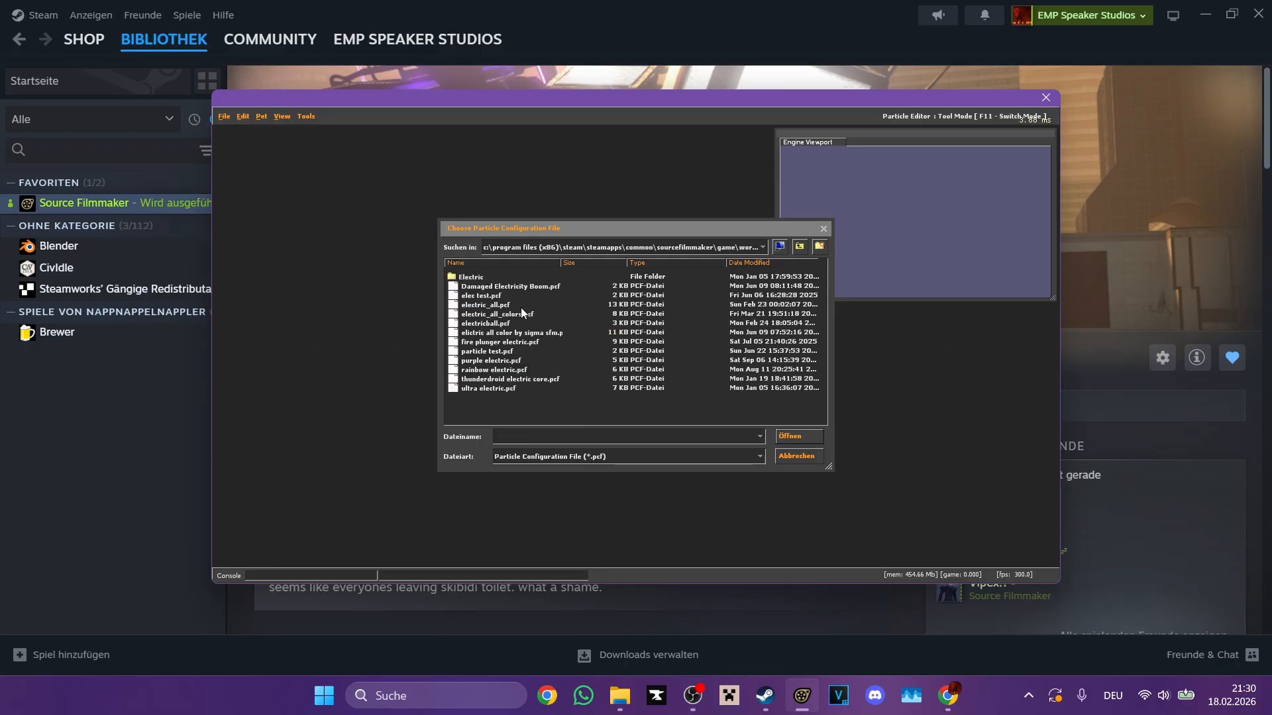
{"action": "double_click", "coordinate": [520, 306]}
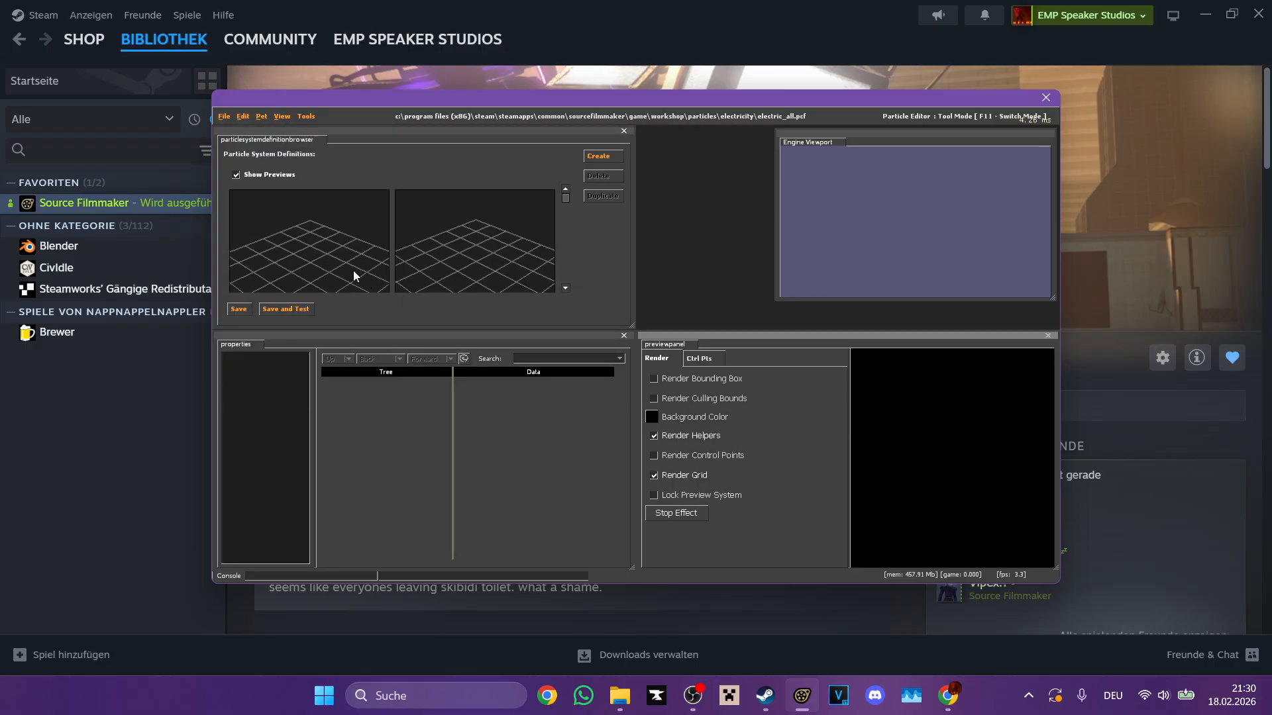
Step: Hide the preview's grid and render helpers, and copy the electrotona particle system
{"action": "left_click", "coordinate": [656, 475]}
{"action": "left_click", "coordinate": [655, 436]}
{"action": "scroll", "coordinate": [913, 451], "scroll_direction": "down", "scroll_amount": 10}
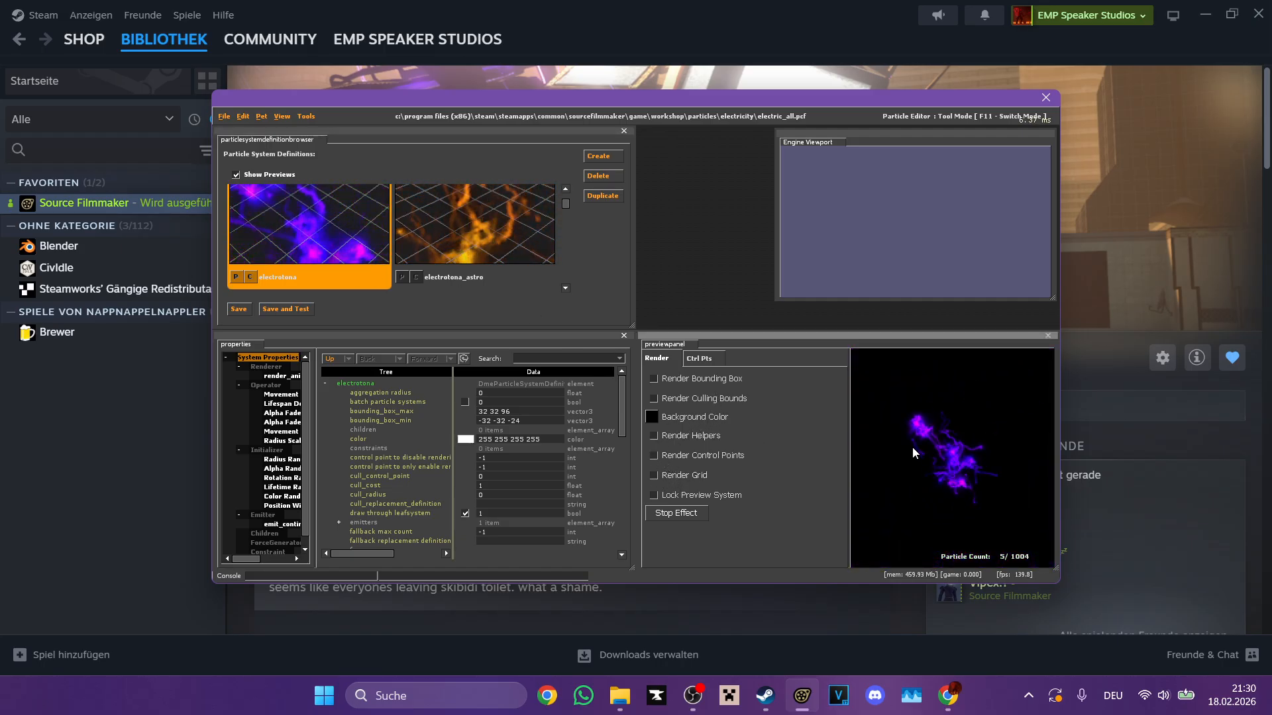
{"action": "left_click", "coordinate": [244, 116]}
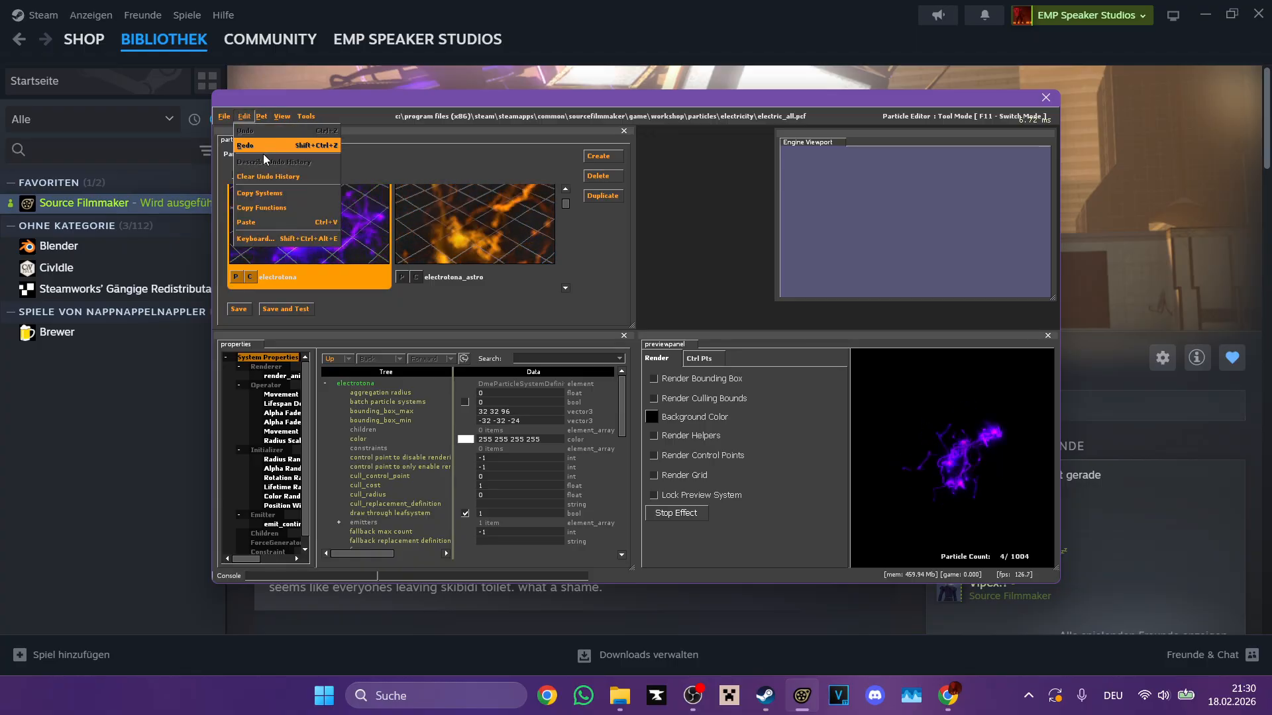
{"action": "left_click", "coordinate": [270, 197]}
Step: Paste the copied electrotona system into a new particle file and hide the preview grid
{"action": "left_click", "coordinate": [223, 120]}
{"action": "left_click", "coordinate": [228, 130]}
{"action": "left_click", "coordinate": [245, 119]}
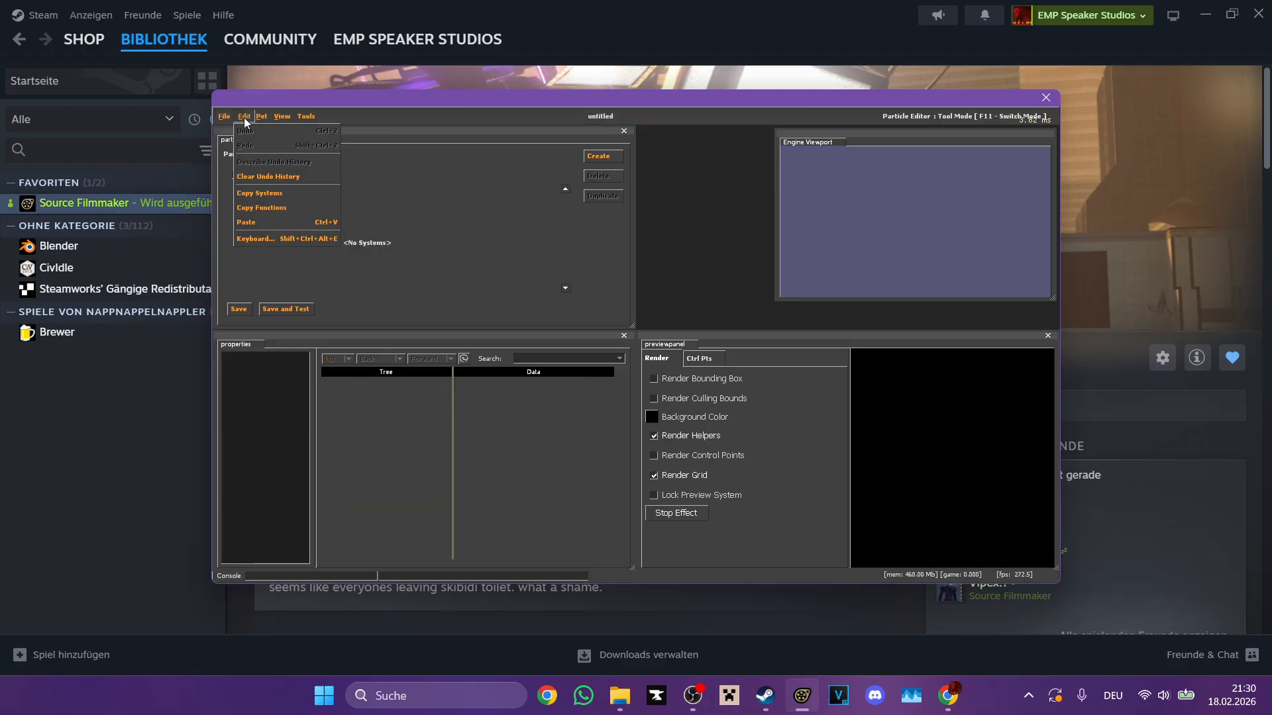
{"action": "left_click", "coordinate": [243, 130]}
{"action": "left_click", "coordinate": [245, 117]}
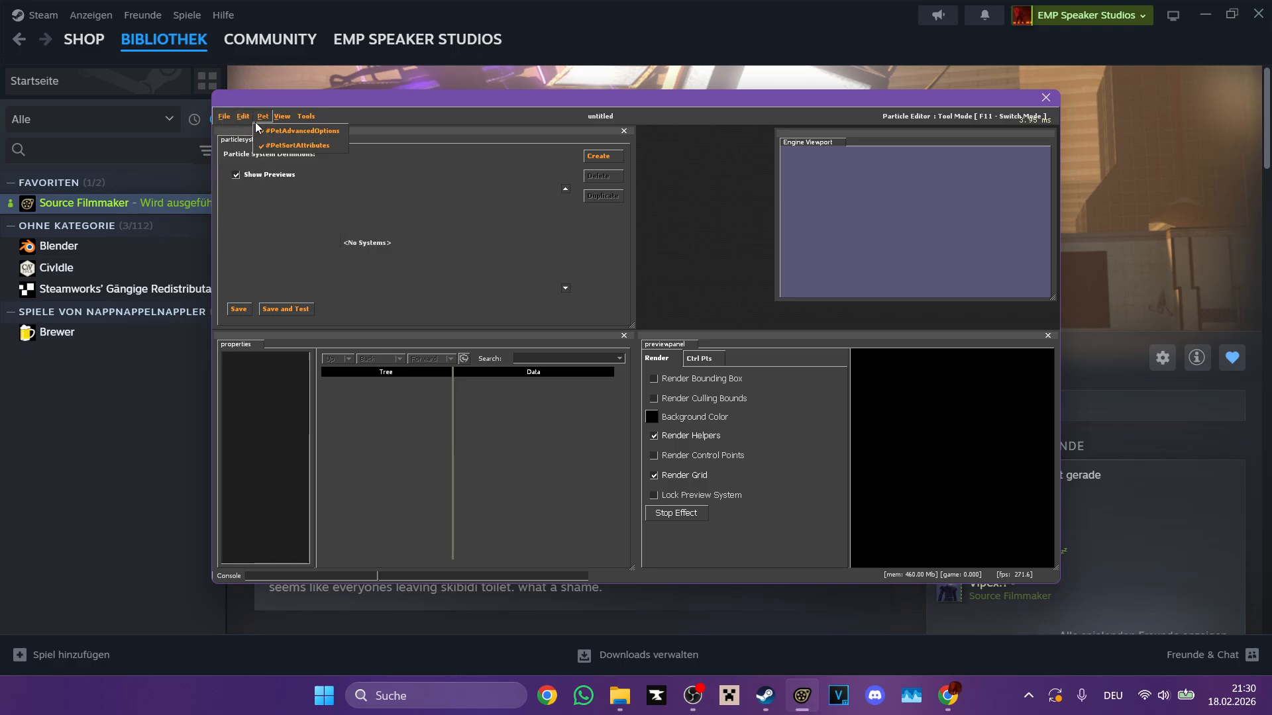
{"action": "left_click", "coordinate": [258, 222]}
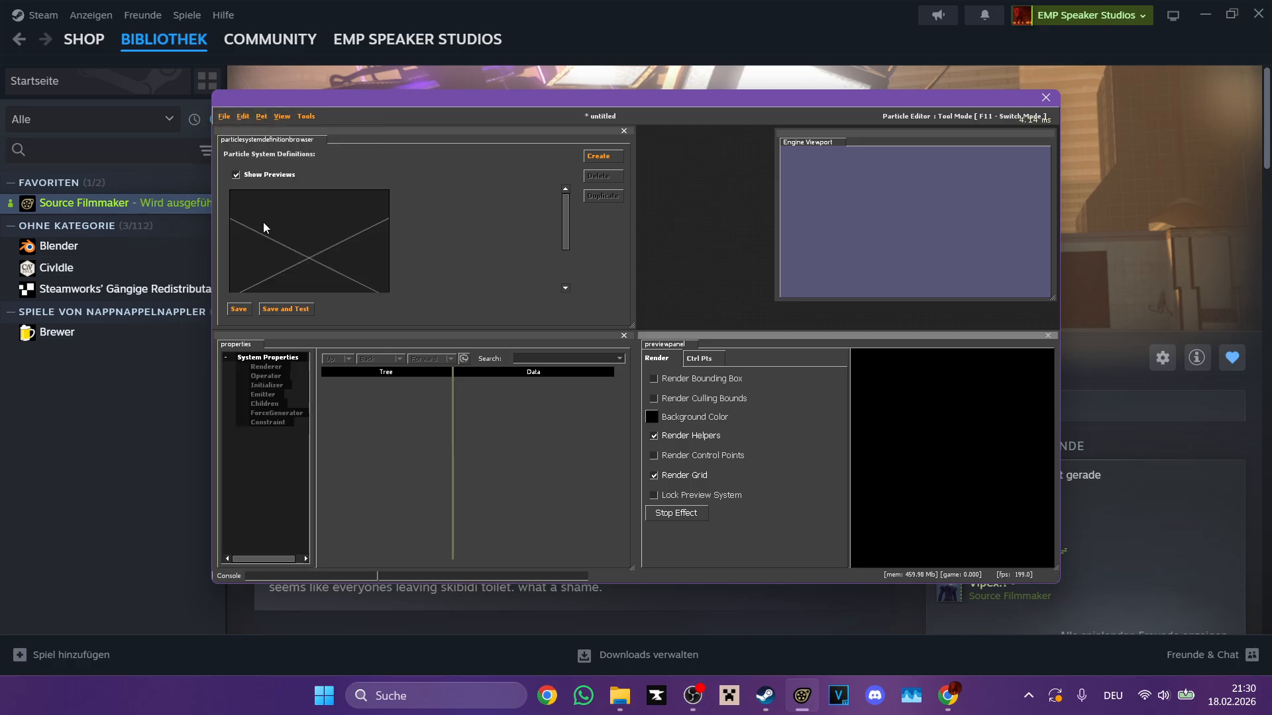
{"action": "left_click", "coordinate": [653, 475]}
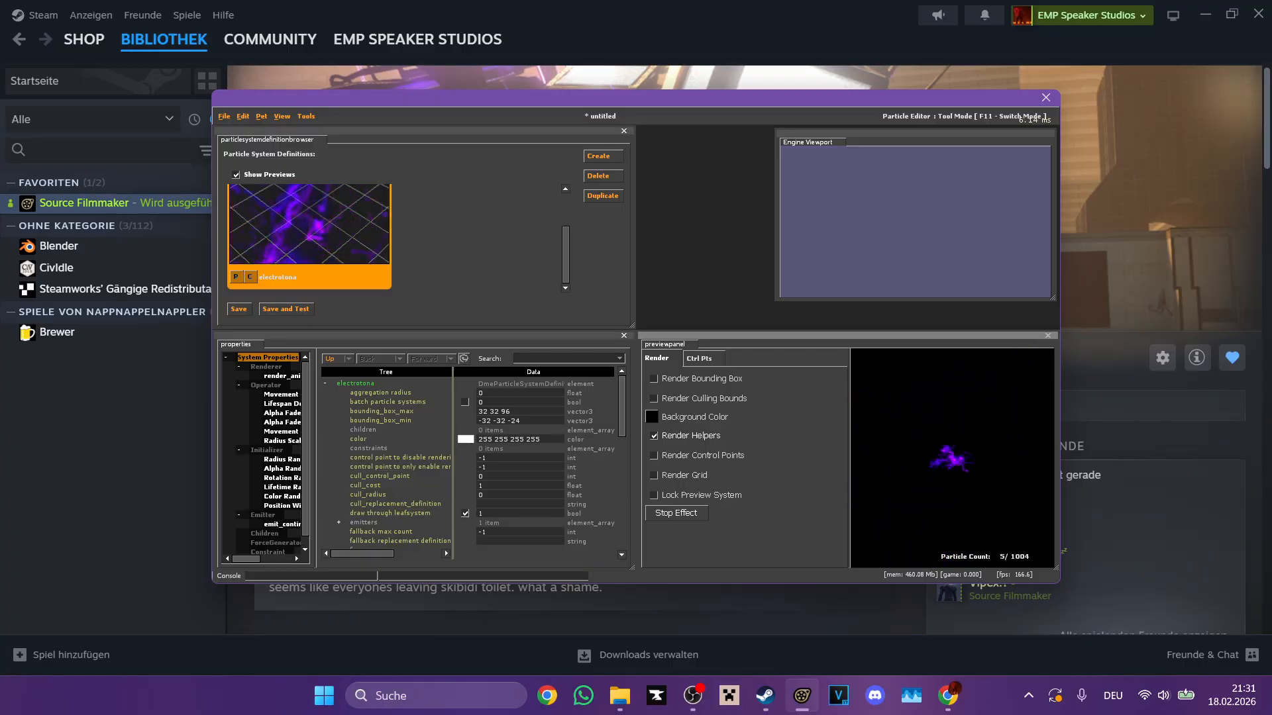
{"action": "left_click", "coordinate": [243, 308]}
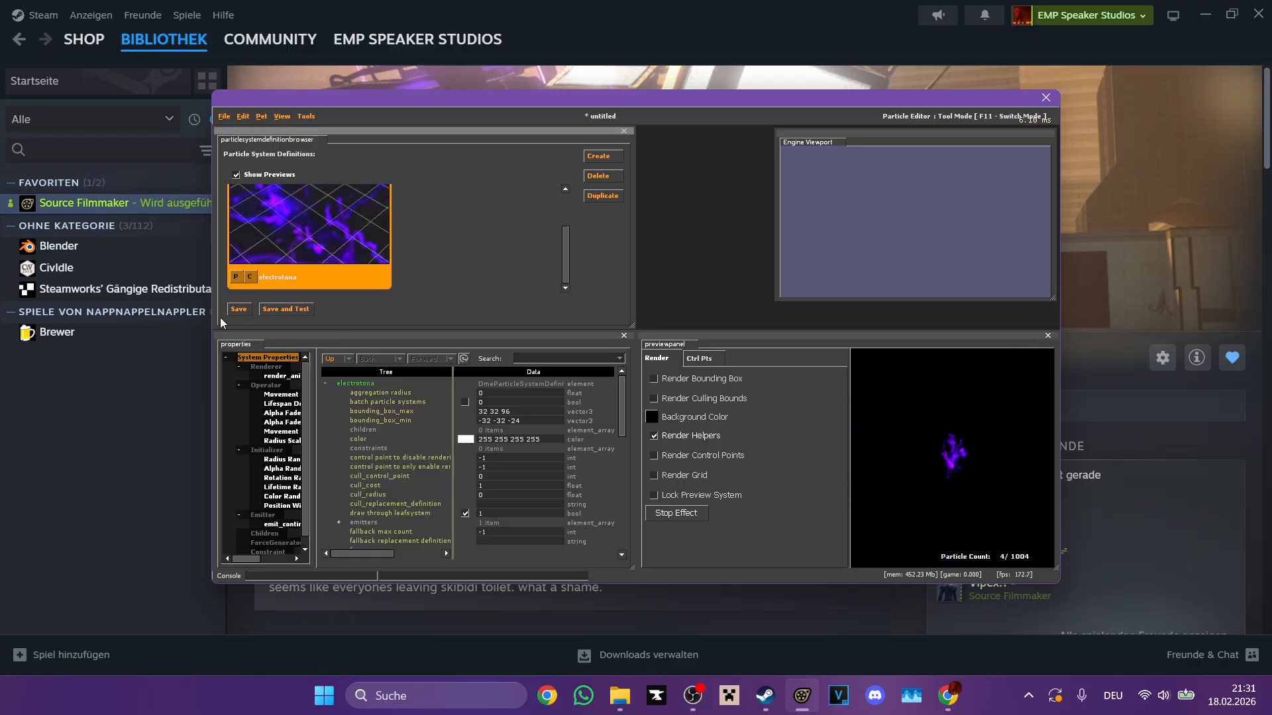
Step: Discard the untitled file's changes and open "uttm core energy absorb yellow.pcf" from the workshop particles' TV folder
{"action": "left_click", "coordinate": [225, 117]}
{"action": "left_click", "coordinate": [232, 143]}
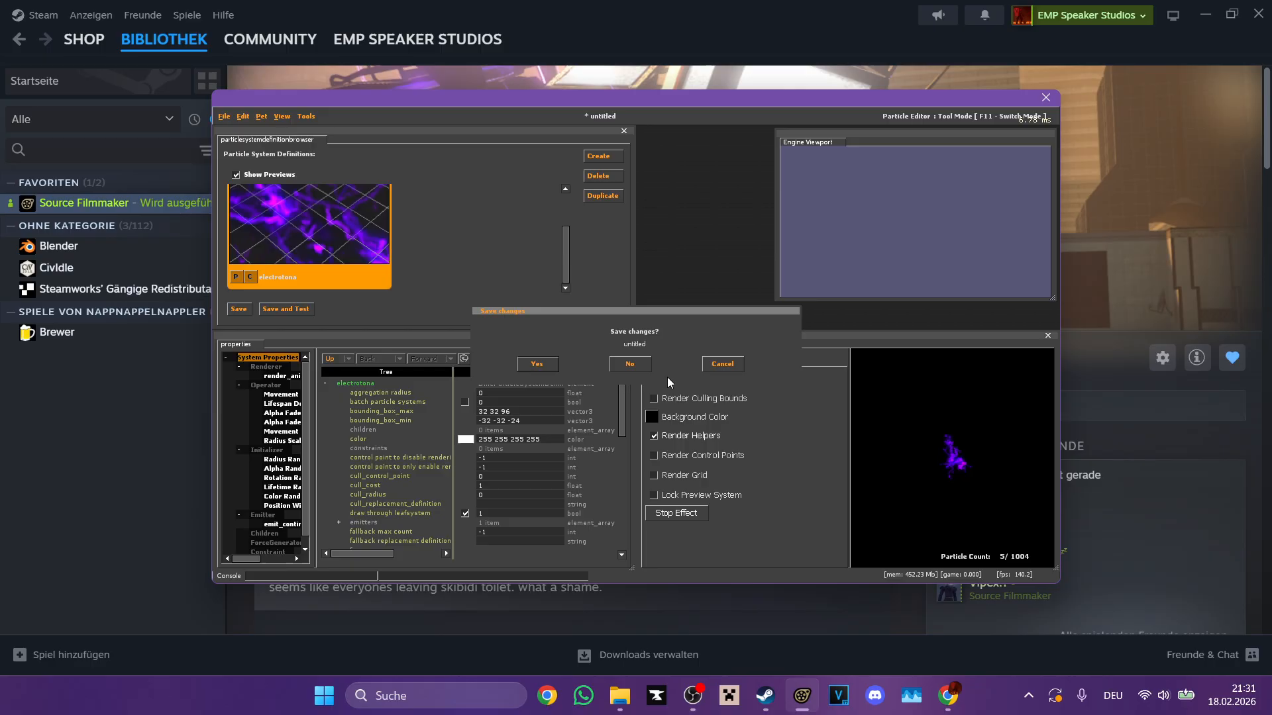
{"action": "left_click", "coordinate": [640, 364]}
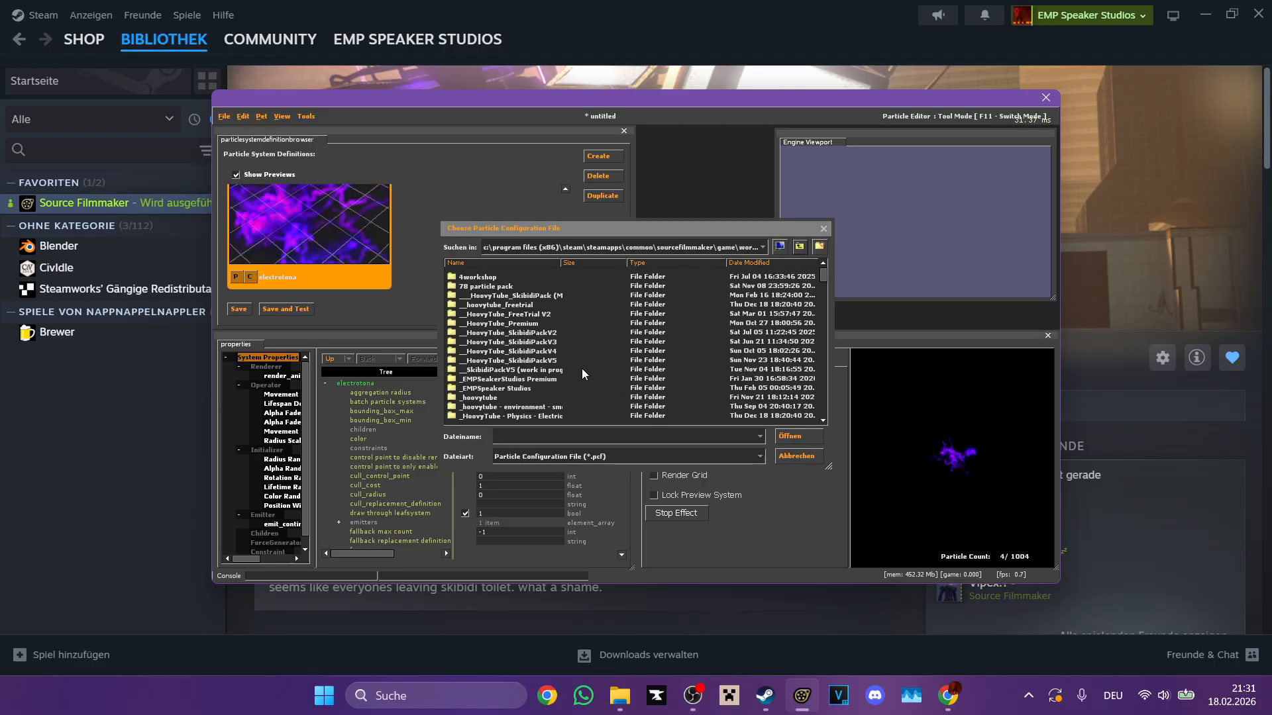
{"action": "scroll", "coordinate": [590, 406], "scroll_direction": "down", "scroll_amount": 12}
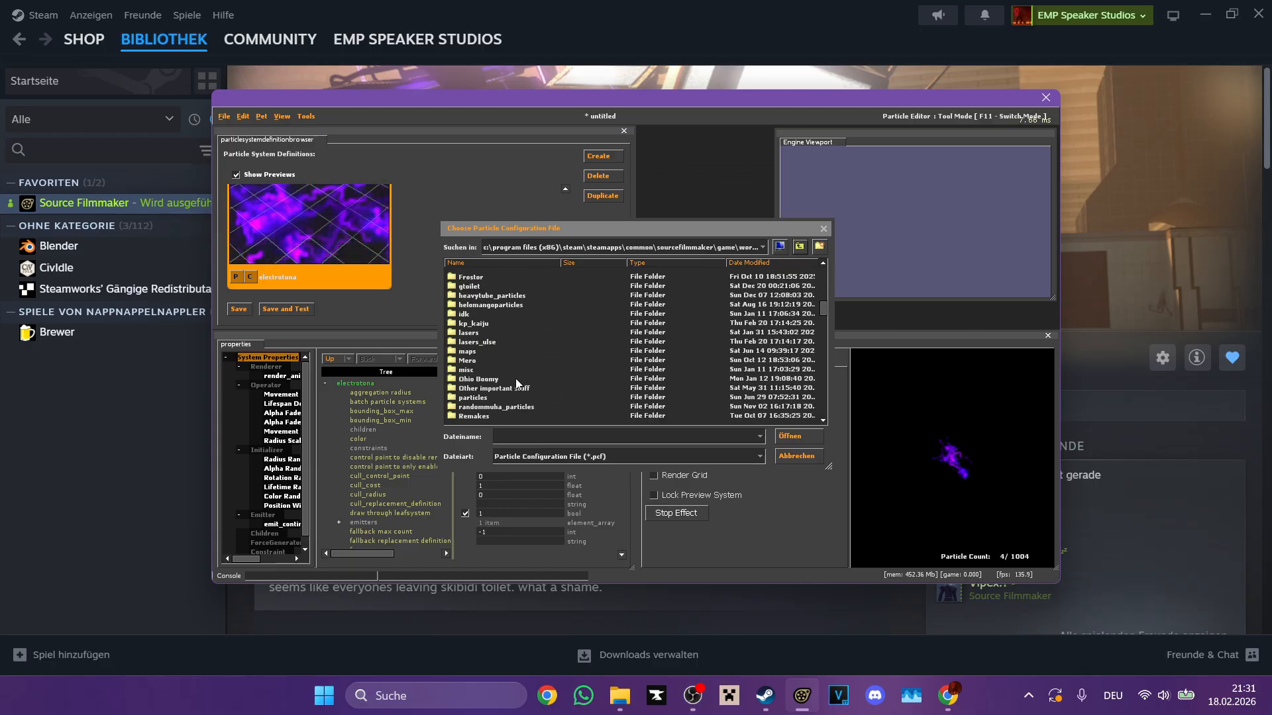
{"action": "scroll", "coordinate": [516, 379], "scroll_direction": "down", "scroll_amount": 5}
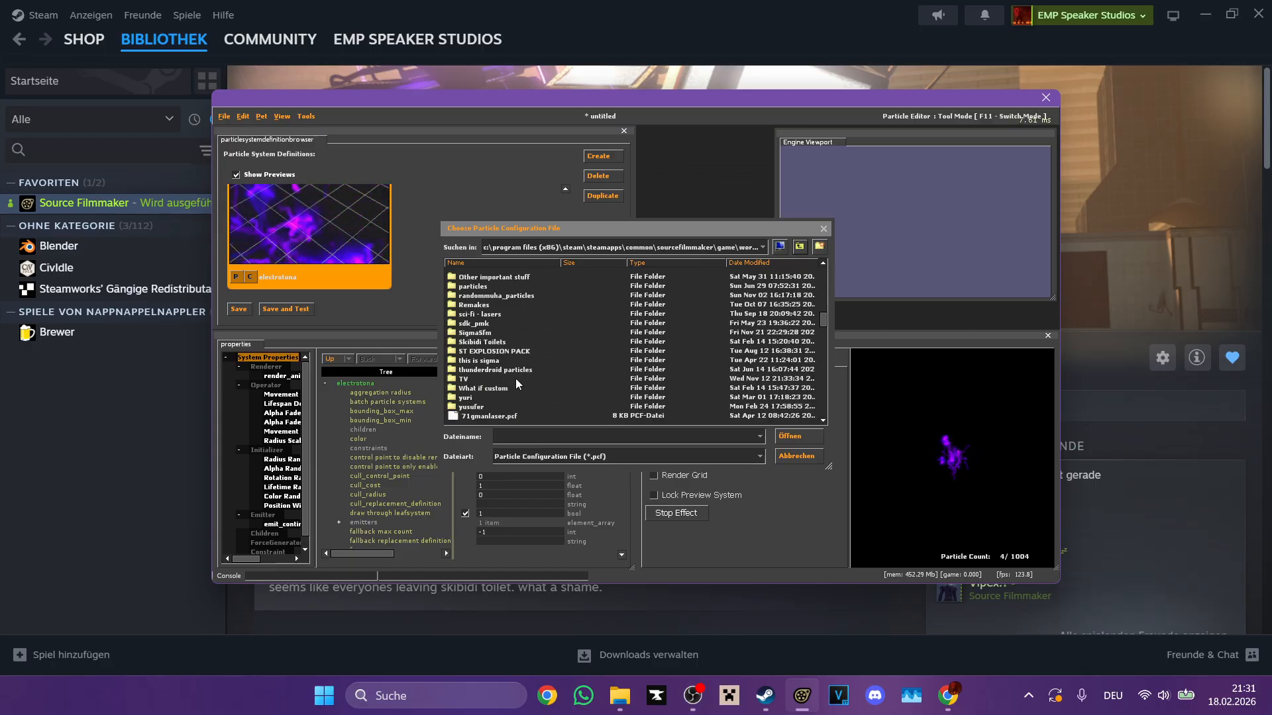
{"action": "scroll", "coordinate": [503, 389], "scroll_direction": "down", "scroll_amount": 2}
{"action": "scroll", "coordinate": [500, 392], "scroll_direction": "down", "scroll_amount": 4}
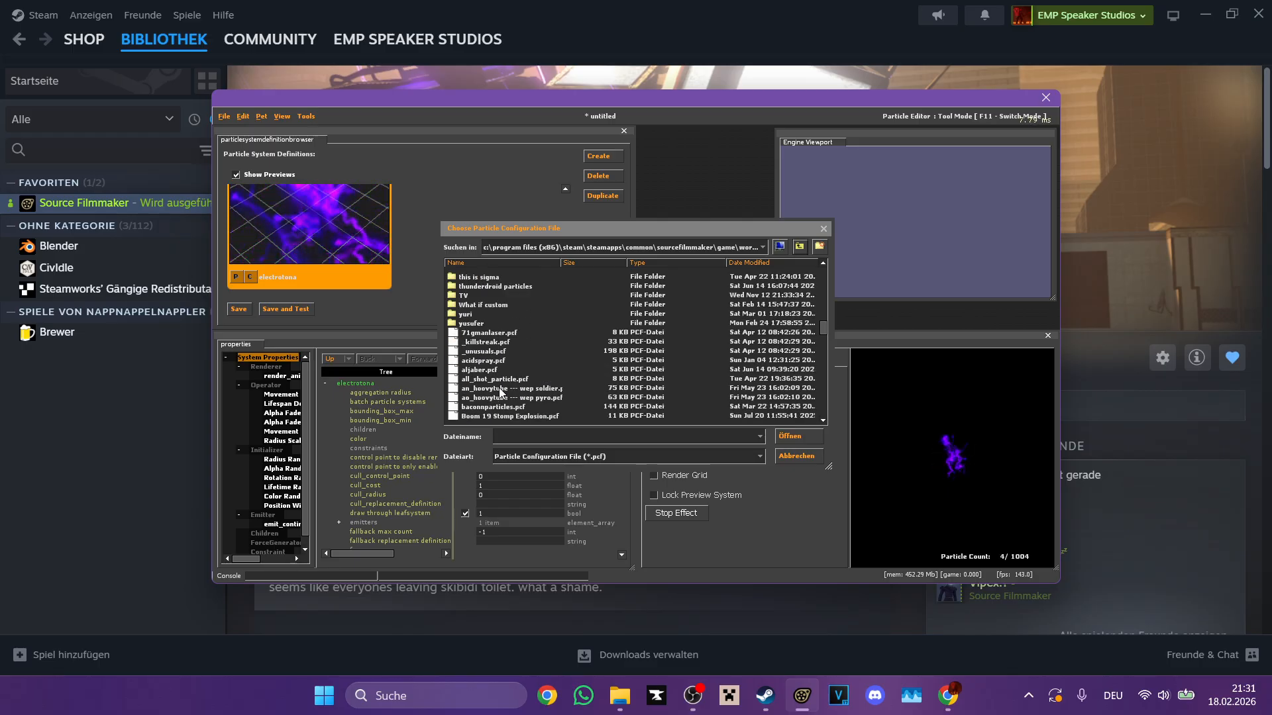
{"action": "scroll", "coordinate": [524, 375], "scroll_direction": "down", "scroll_amount": 10}
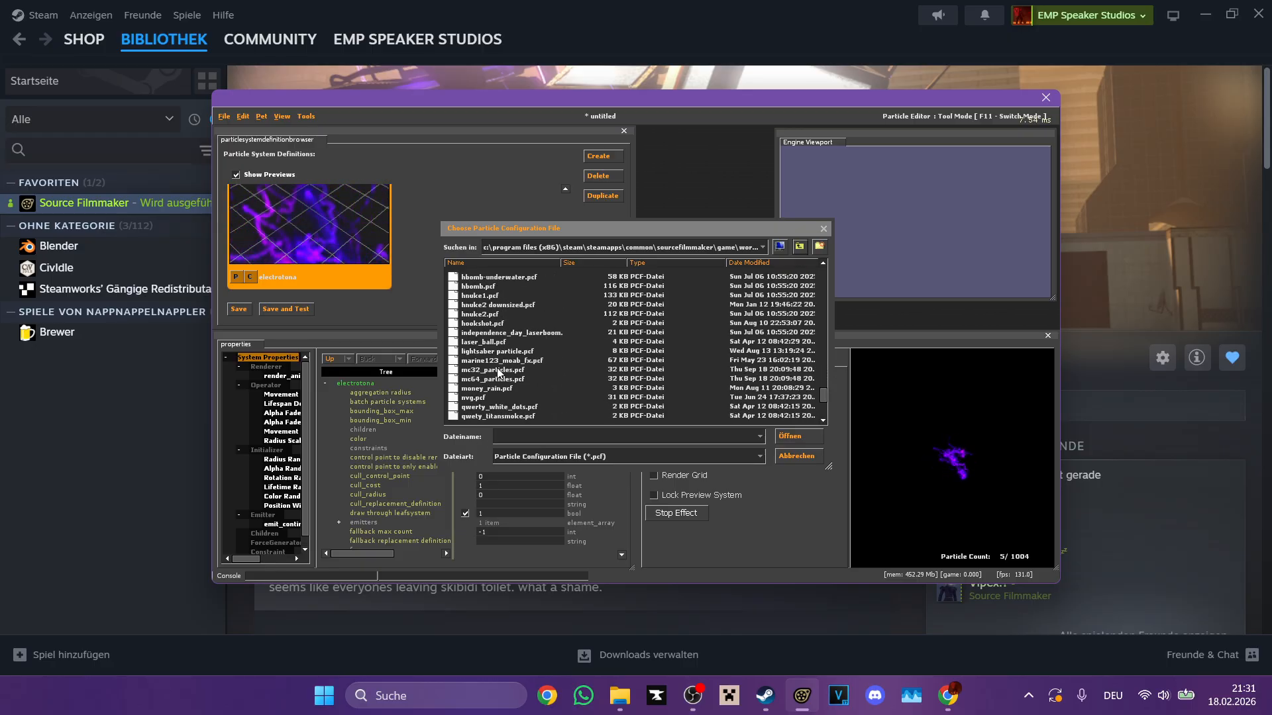
{"action": "scroll", "coordinate": [510, 368], "scroll_direction": "up", "scroll_amount": 3}
{"action": "scroll", "coordinate": [521, 364], "scroll_direction": "up", "scroll_amount": 12}
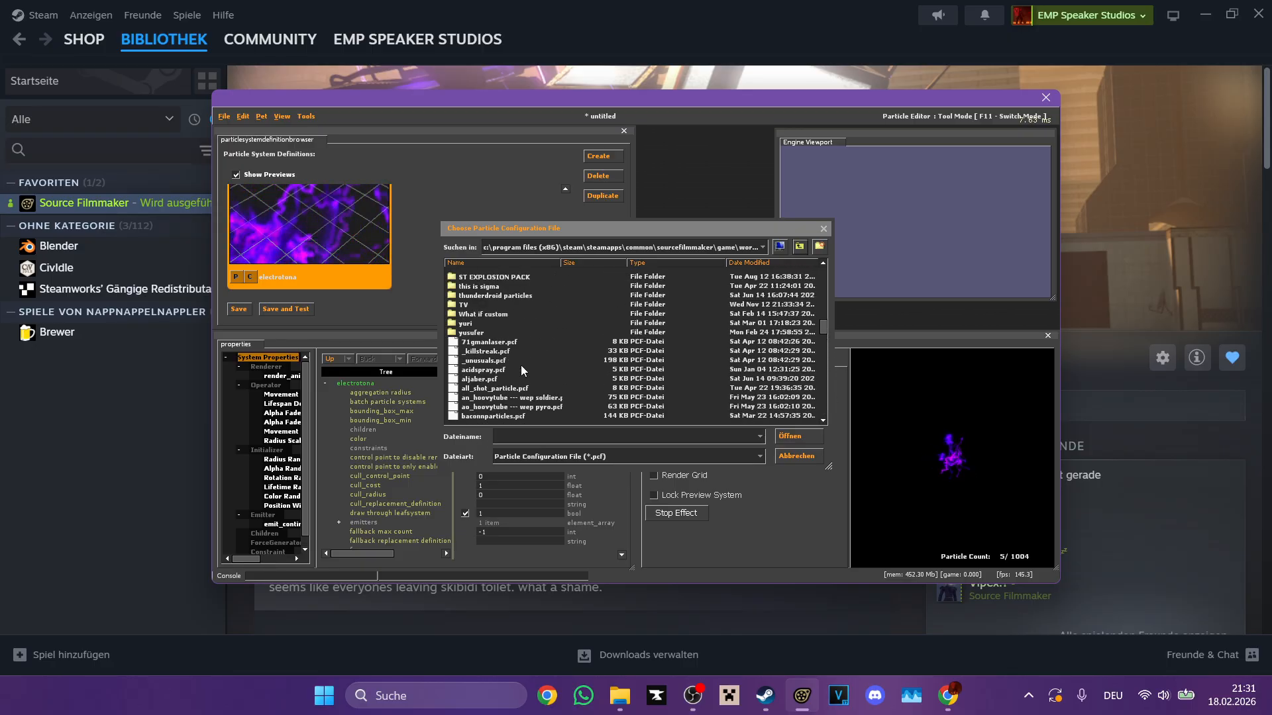
{"action": "left_click", "coordinate": [483, 388]}
{"action": "double_click", "coordinate": [483, 388]}
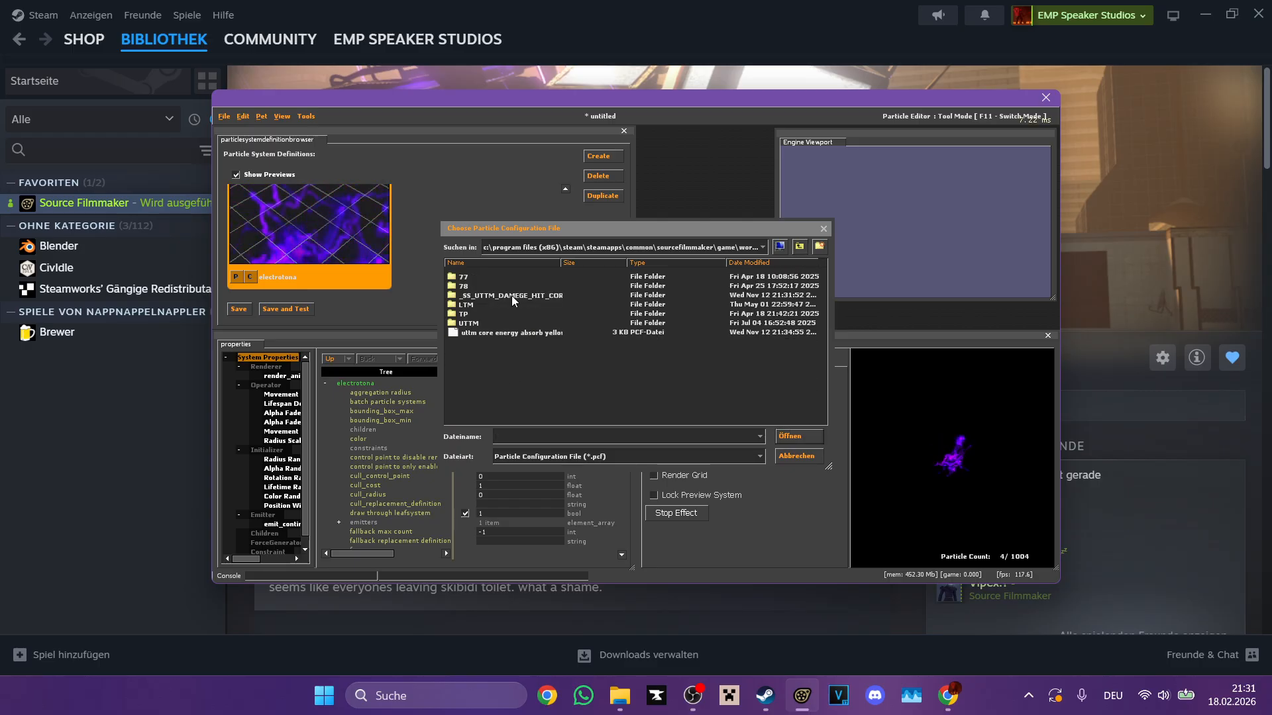
{"action": "double_click", "coordinate": [479, 332]}
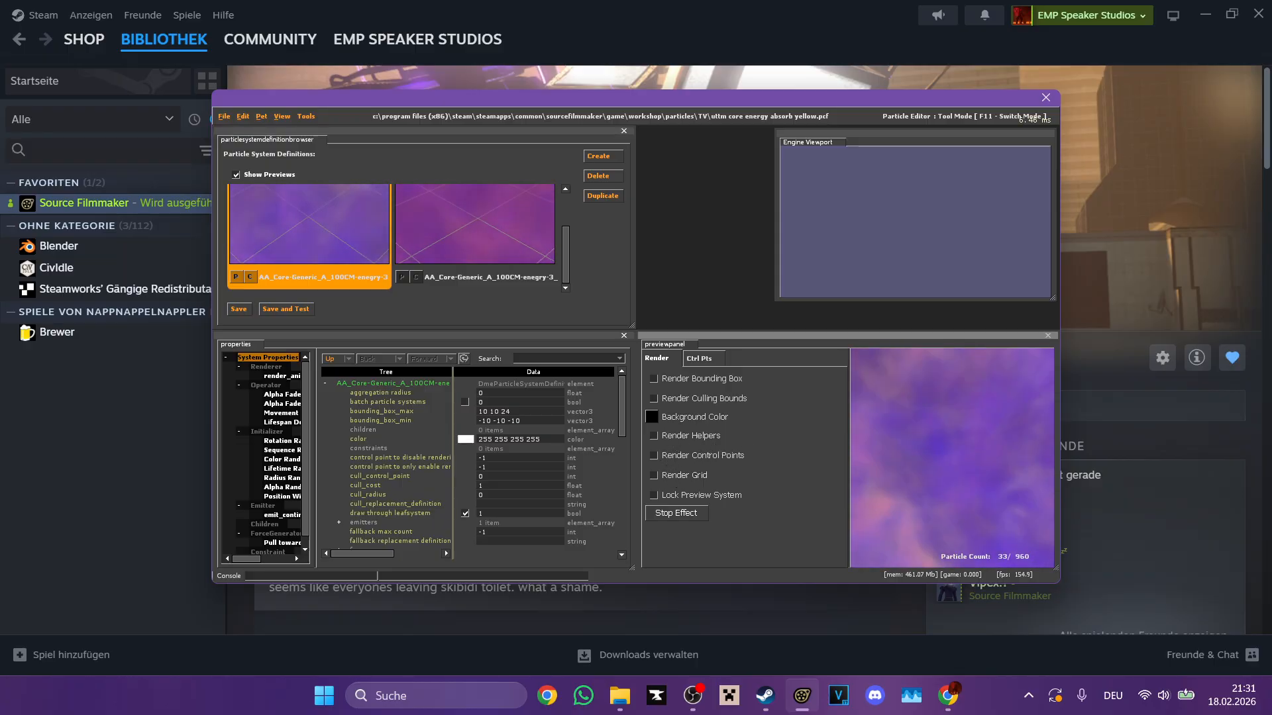
Step: Paste the copied electrotona system into the core energy absorb particle file
{"action": "left_click", "coordinate": [285, 114]}
{"action": "mouse_move", "coordinate": [249, 117]}
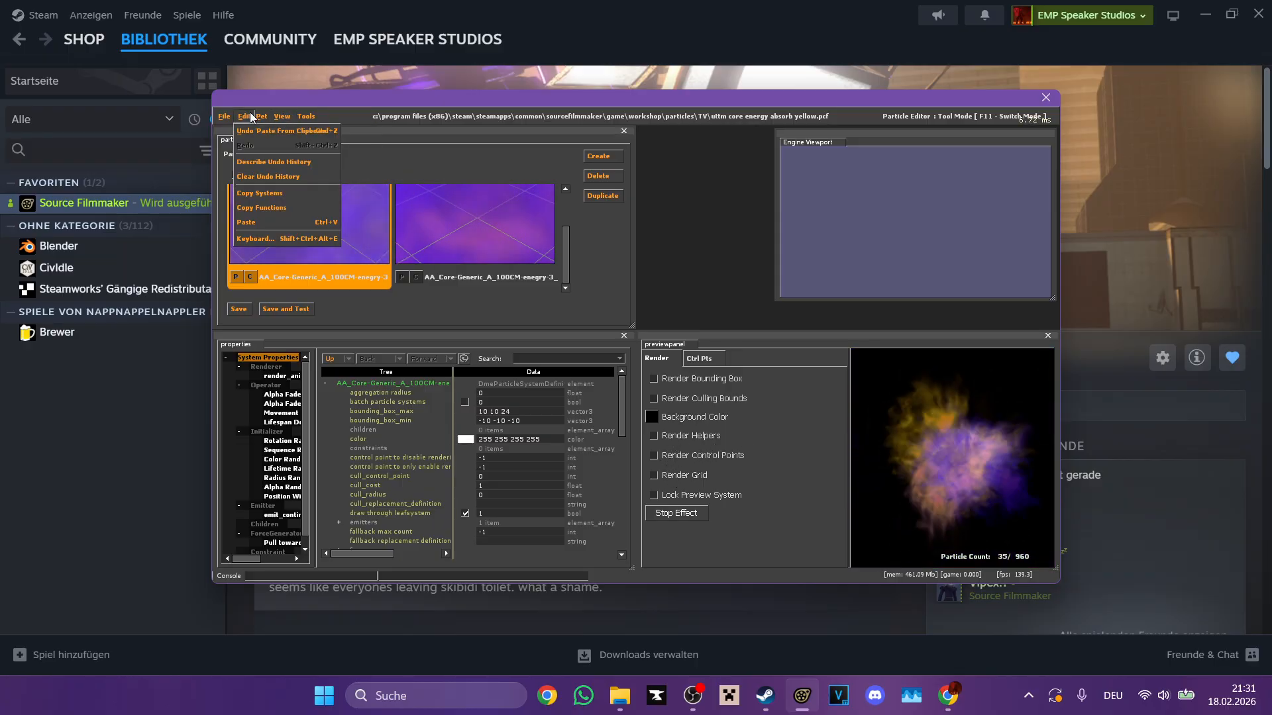
{"action": "left_click", "coordinate": [253, 222]}
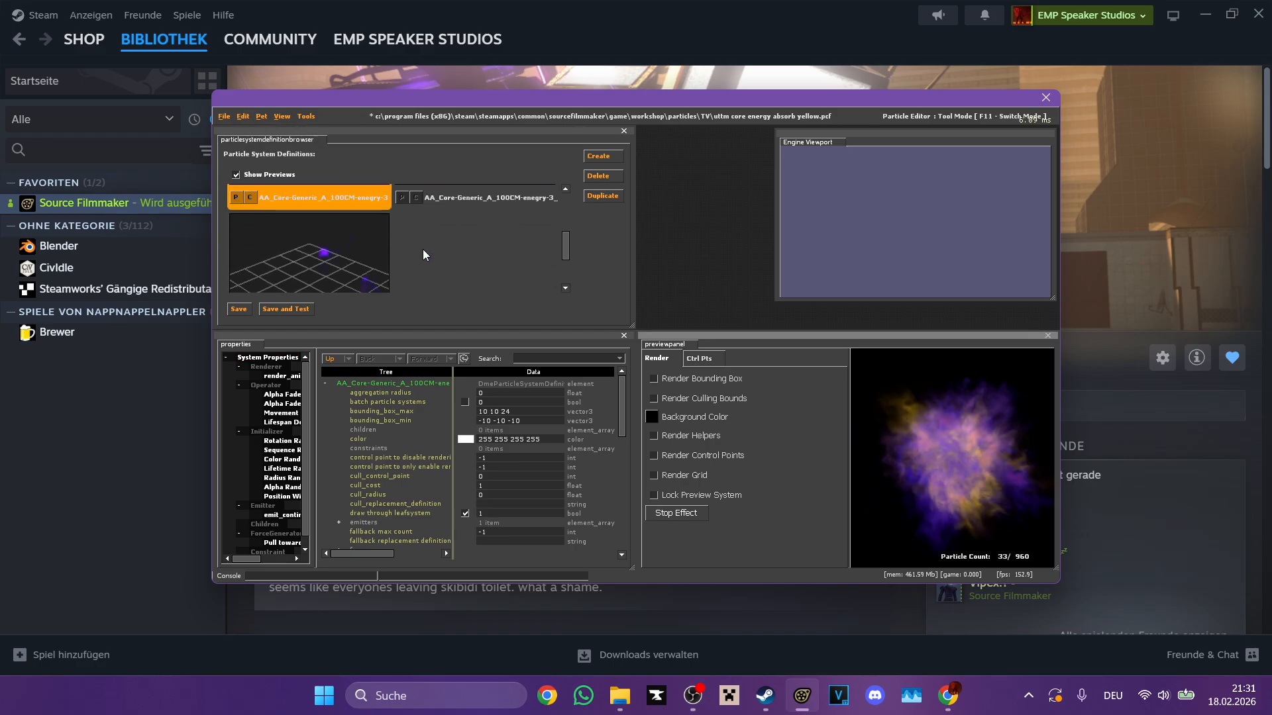
{"action": "scroll", "coordinate": [371, 279], "scroll_direction": "up", "scroll_amount": 5}
Step: Add electrotona as a child of the first AA_Core-Generic_A_100CM particle system
{"action": "scroll", "coordinate": [278, 503], "scroll_direction": "down", "scroll_amount": 2}
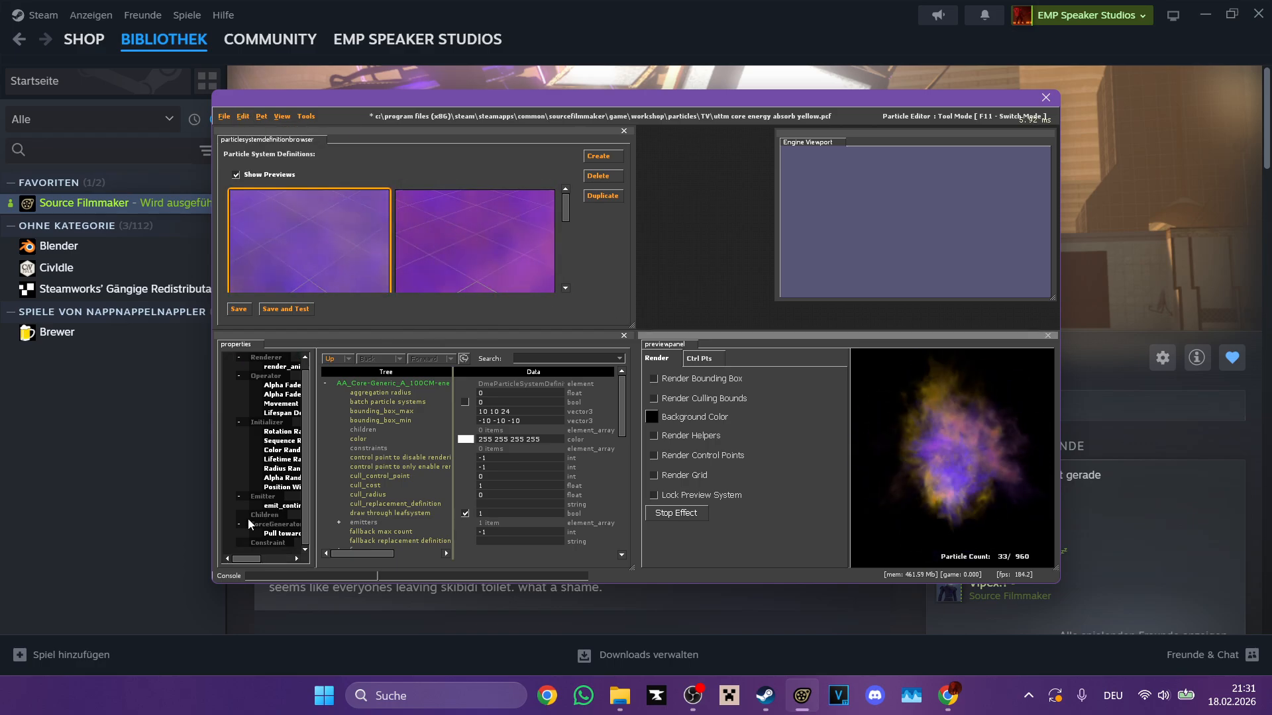
{"action": "right_click", "coordinate": [279, 515]}
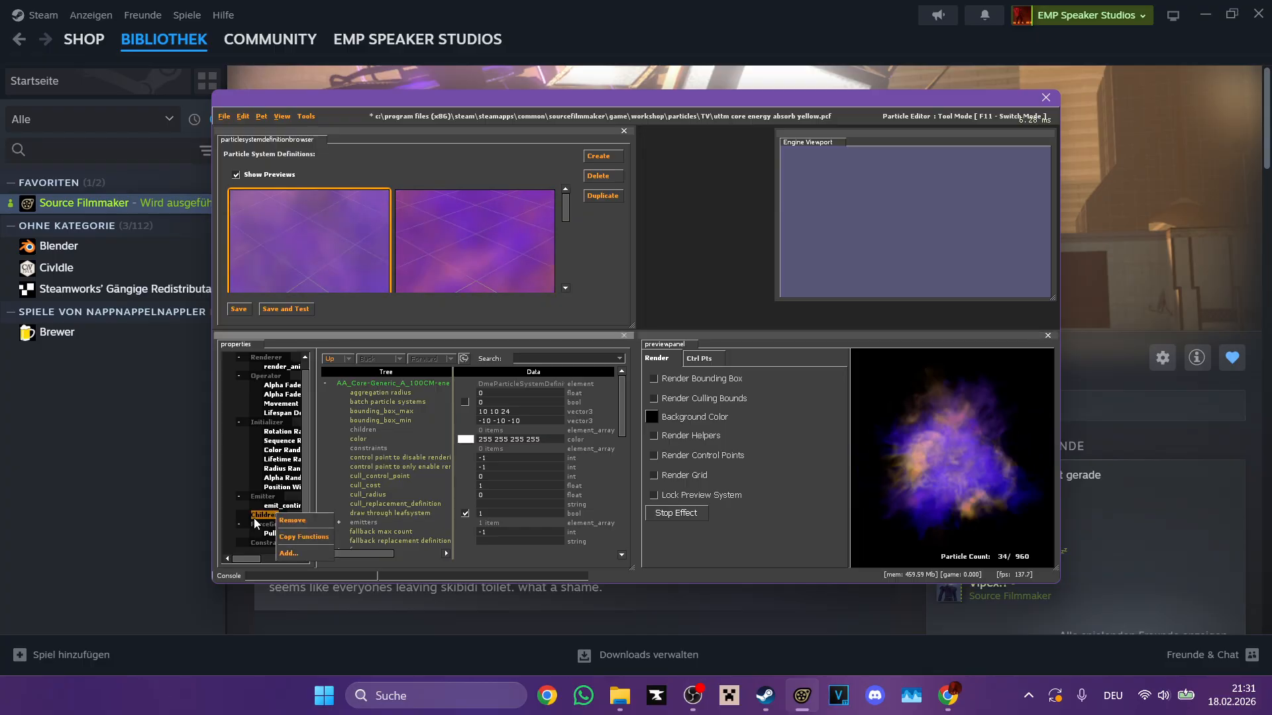
{"action": "left_click", "coordinate": [298, 553]}
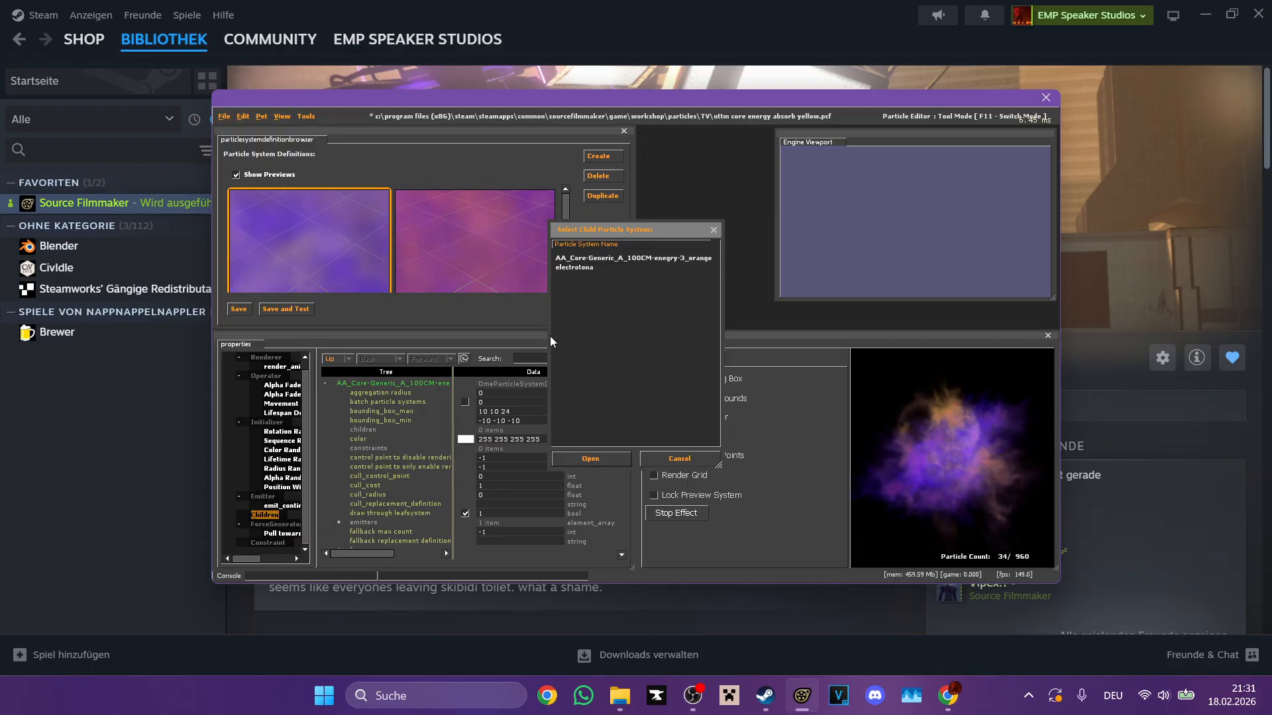
{"action": "double_click", "coordinate": [582, 269]}
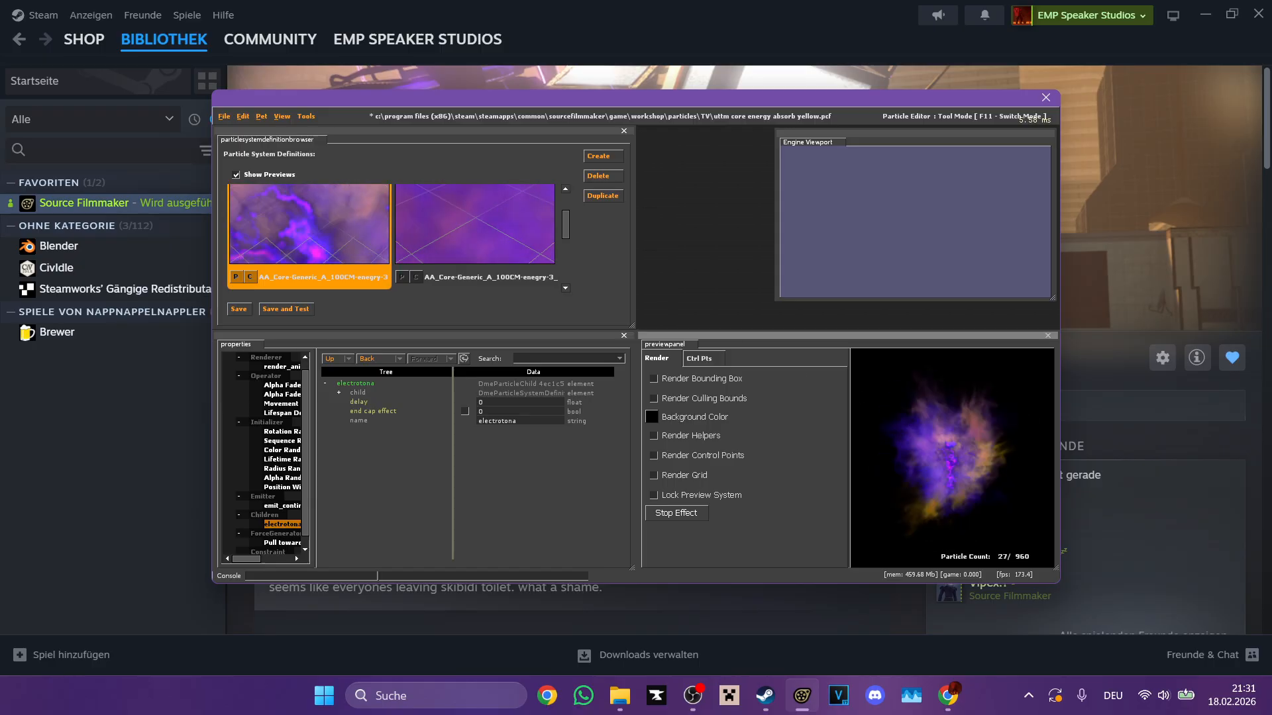
{"action": "scroll", "coordinate": [511, 225], "scroll_direction": "down", "scroll_amount": 2}
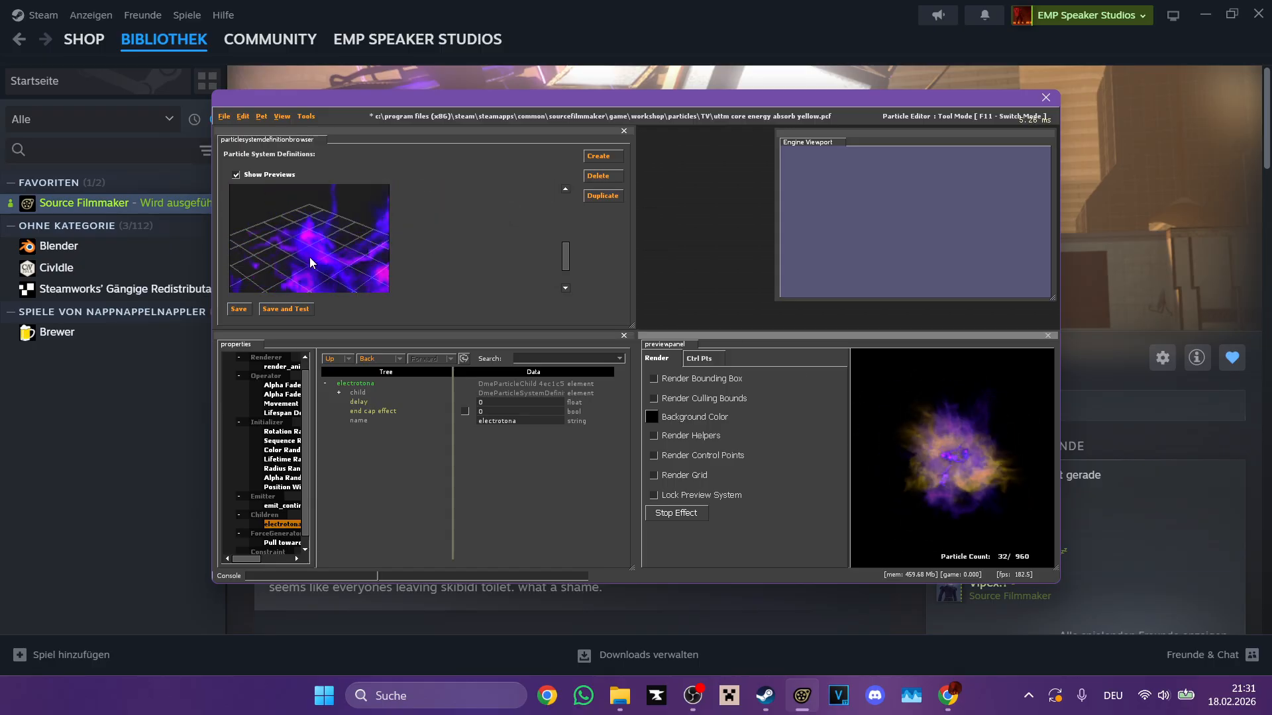
Step: Examine the electrotona child entry in the AA_Core-Generic_A_100CM particle system
{"action": "left_click", "coordinate": [308, 258]}
{"action": "scroll", "coordinate": [323, 222], "scroll_direction": "up", "scroll_amount": 2}
{"action": "left_click", "coordinate": [323, 222]}
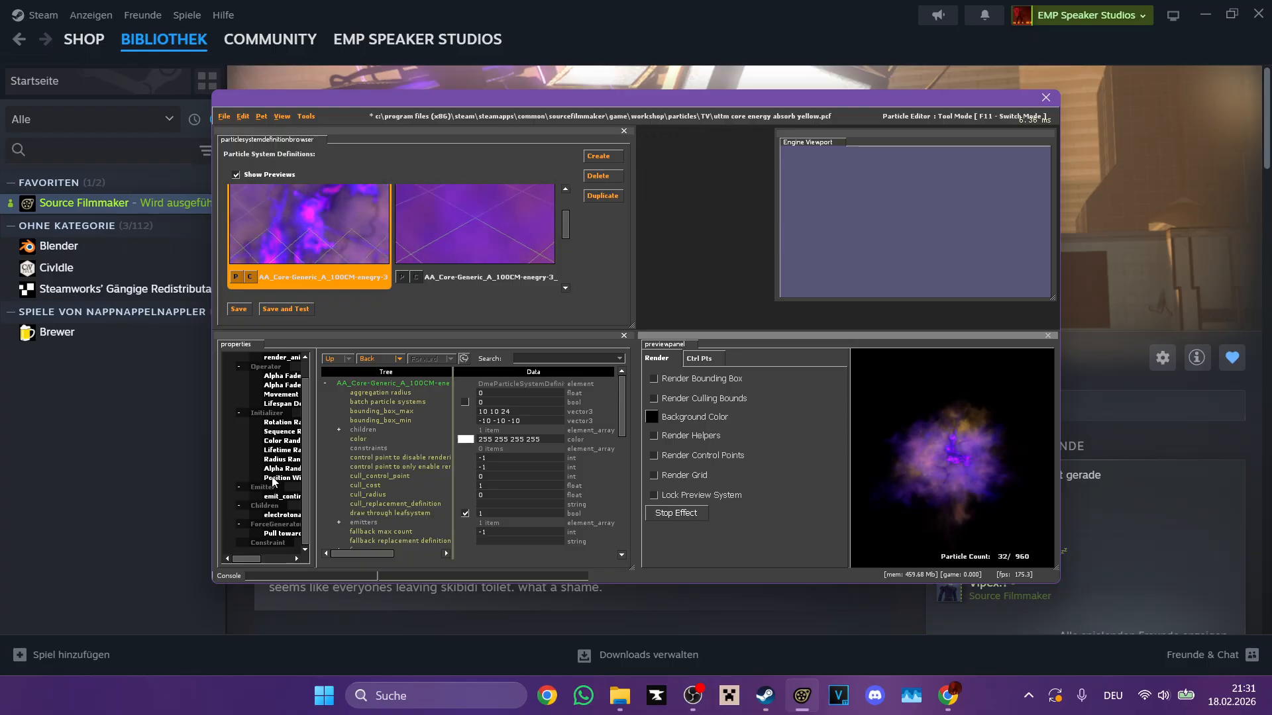
{"action": "scroll", "coordinate": [291, 499], "scroll_direction": "down", "scroll_amount": 1}
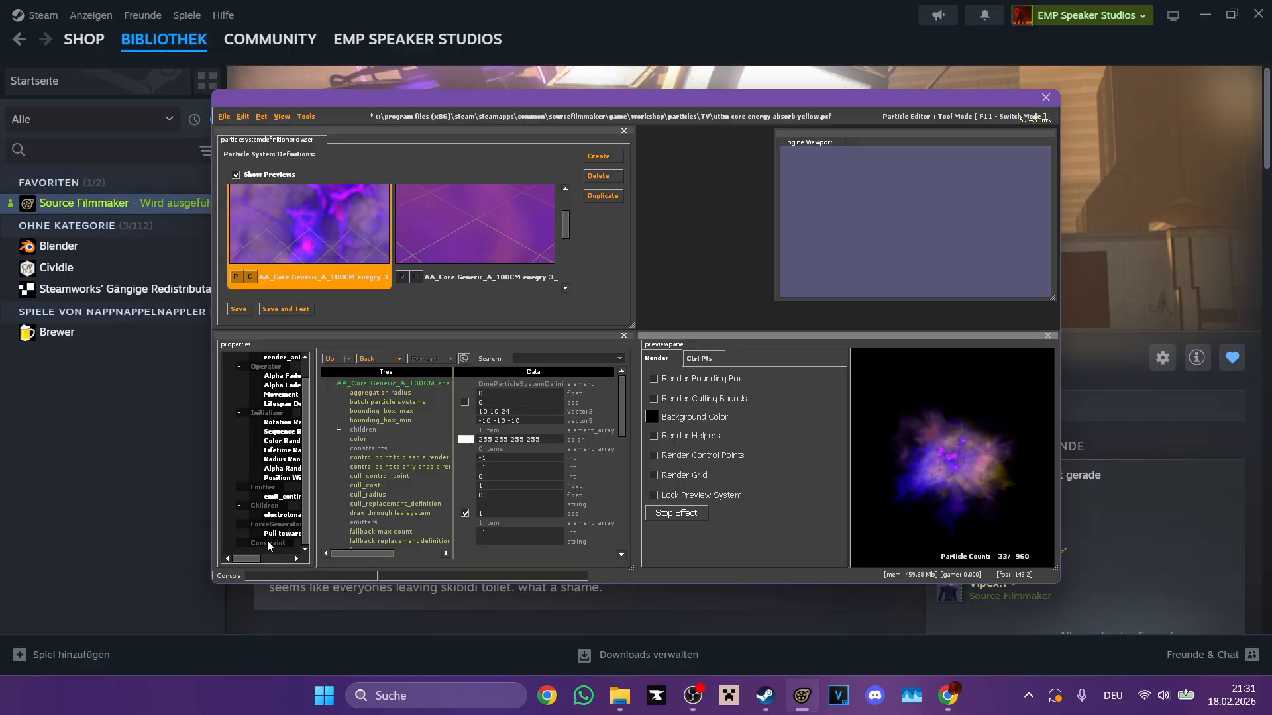
{"action": "left_click", "coordinate": [283, 515]}
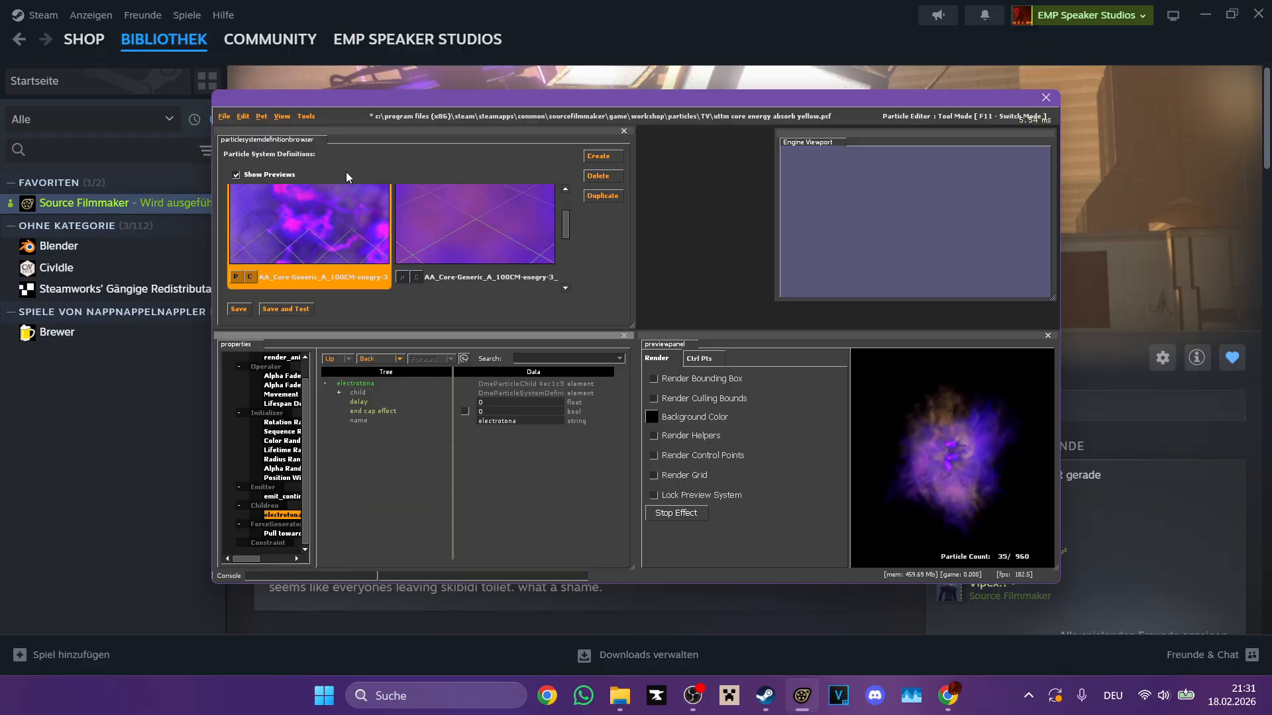
Step: Set radius_max and radius_min to 500 in the electrotona system's Radius Random initializer
{"action": "scroll", "coordinate": [339, 222], "scroll_direction": "down", "scroll_amount": 1}
{"action": "left_click", "coordinate": [340, 221]}
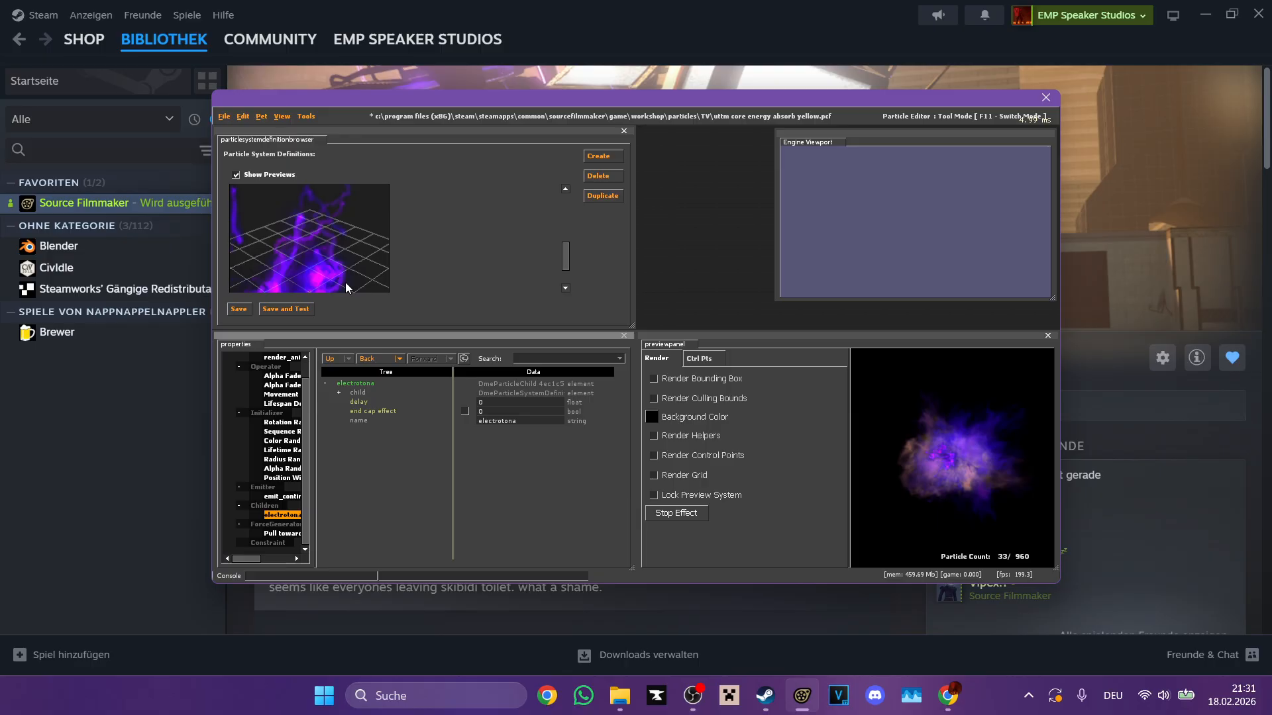
{"action": "left_click", "coordinate": [281, 460]}
{"action": "scroll", "coordinate": [502, 451], "scroll_direction": "down", "scroll_amount": 3}
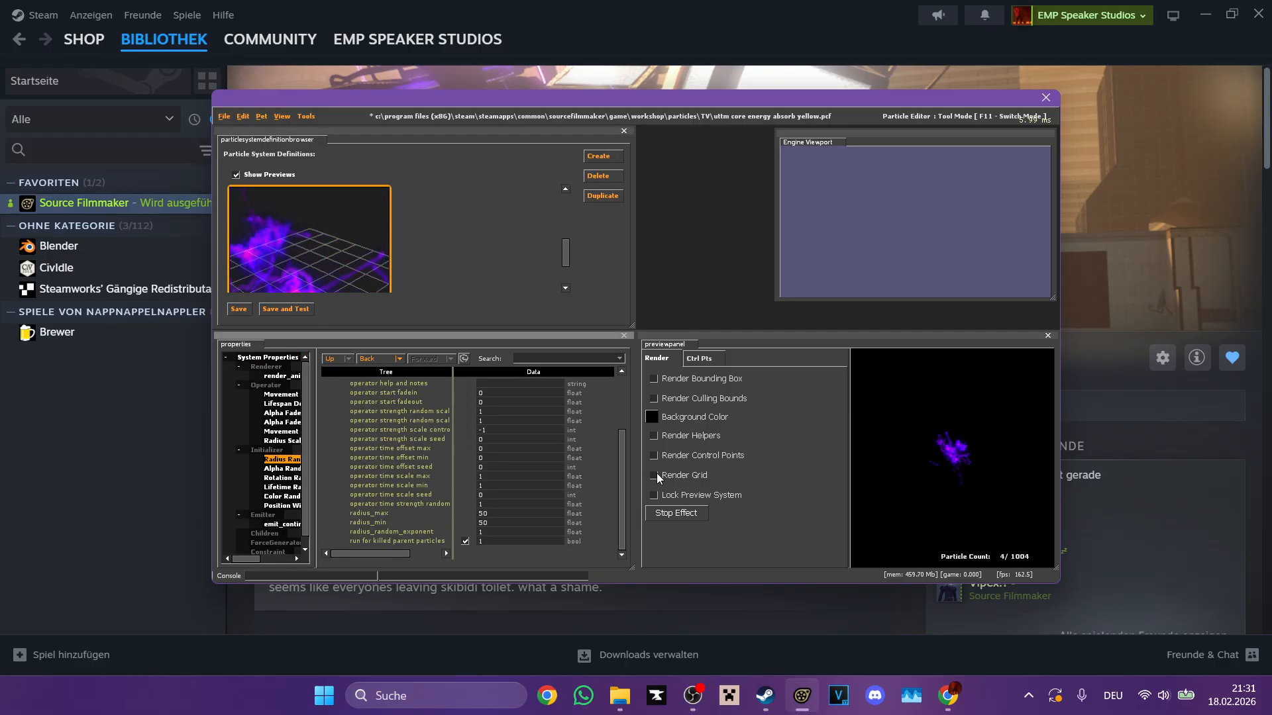
{"action": "left_click", "coordinate": [876, 470]}
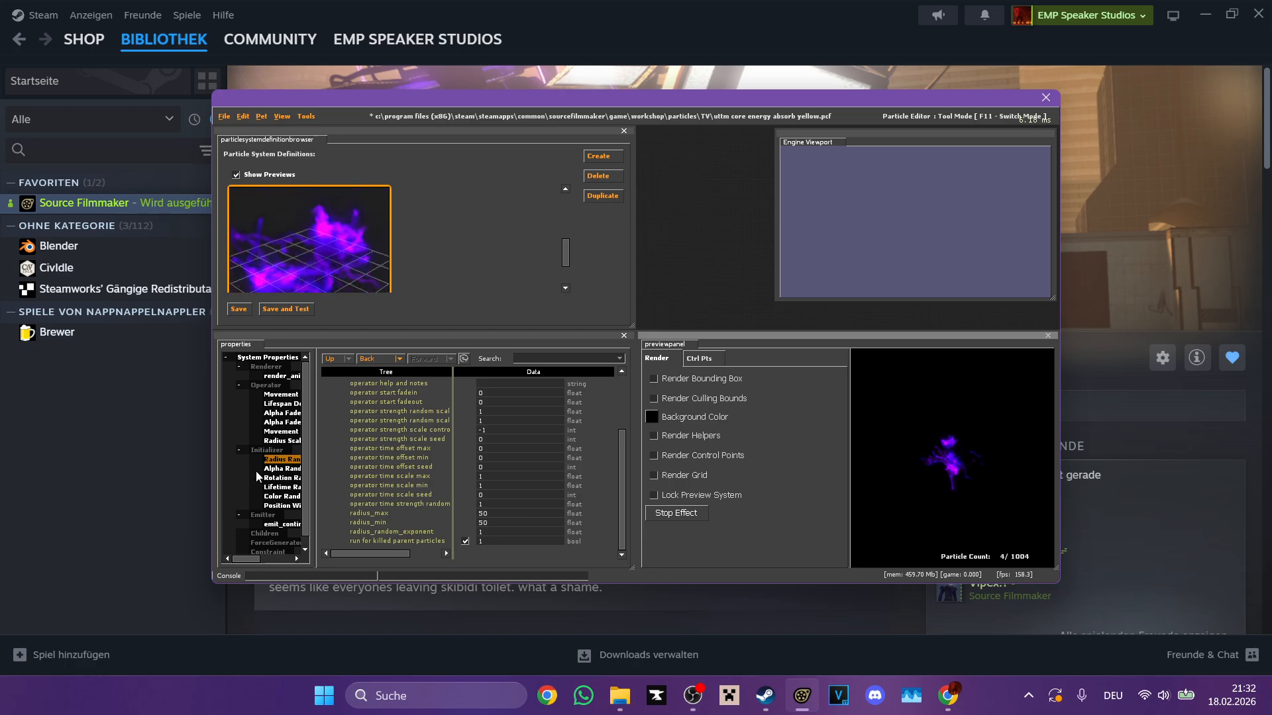
{"action": "left_click", "coordinate": [495, 522]}
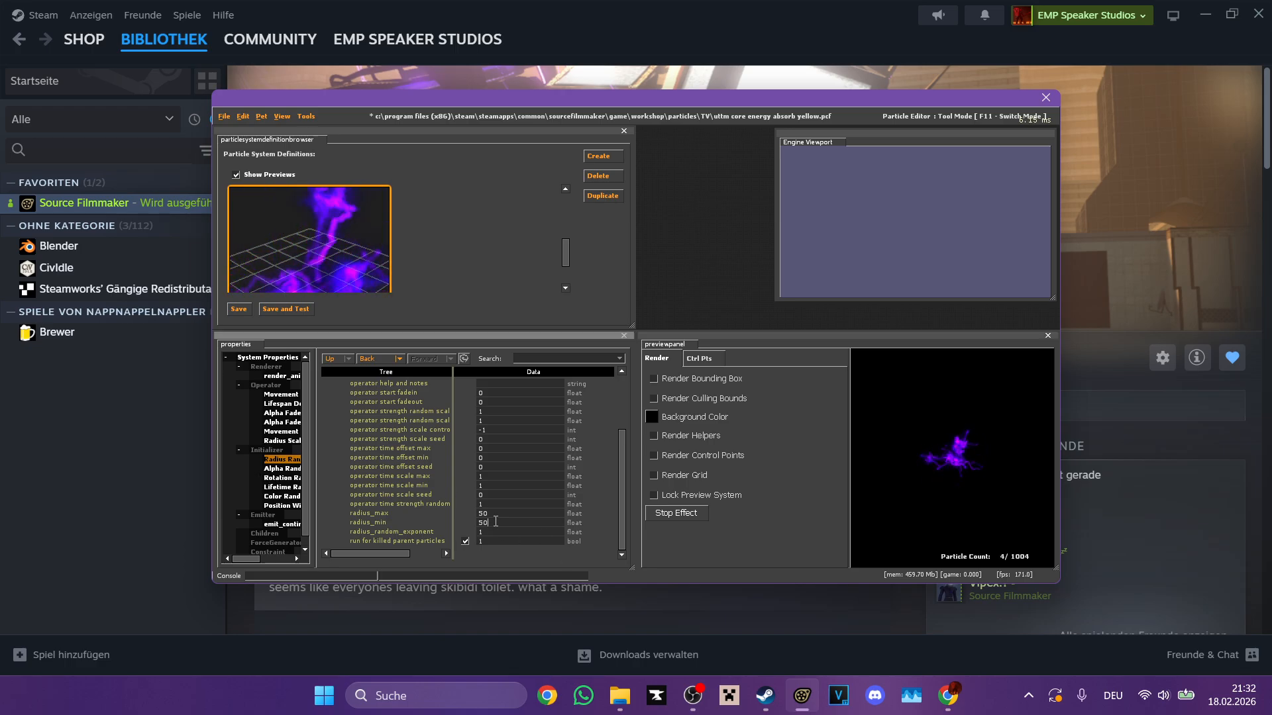
{"action": "type", "text": "0"}
{"action": "left_click", "coordinate": [903, 479]}
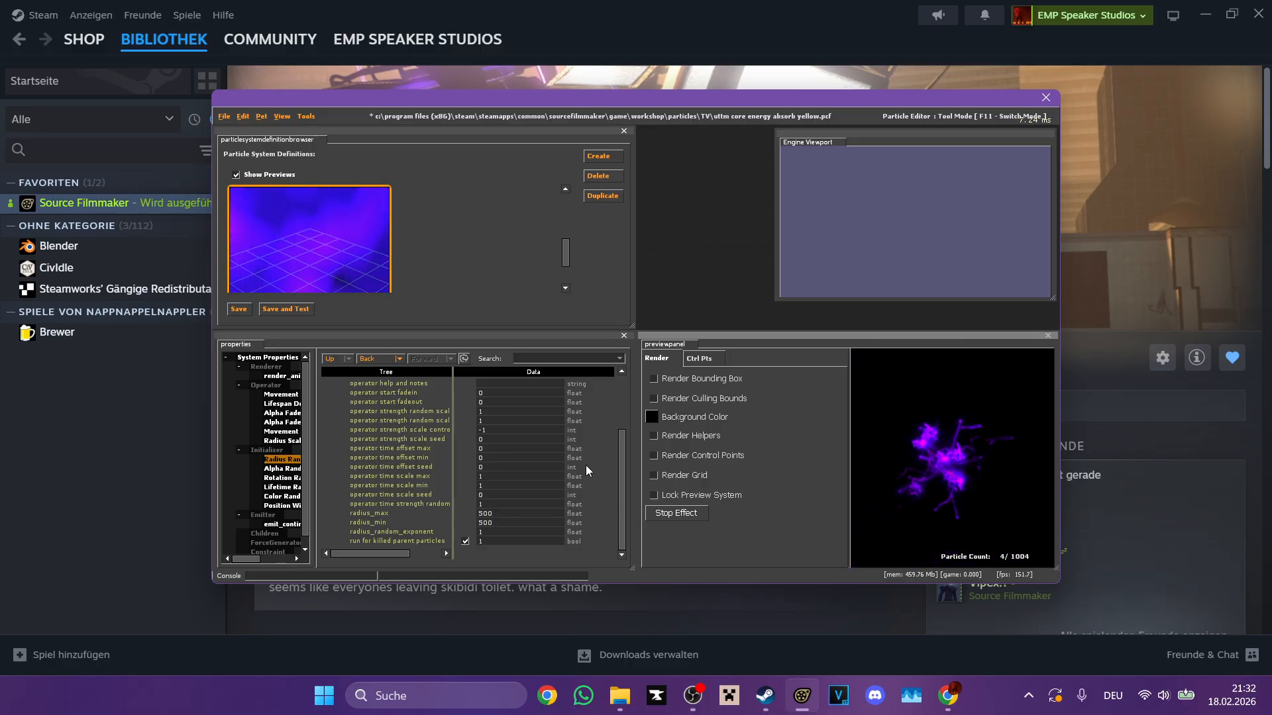
Step: Restore electrotona's radius_min and radius_max to 50
{"action": "left_click", "coordinate": [517, 521]}
{"action": "key", "text": "BackSpace"}
{"action": "left_click", "coordinate": [515, 515]}
{"action": "key", "text": "BackSpace"}
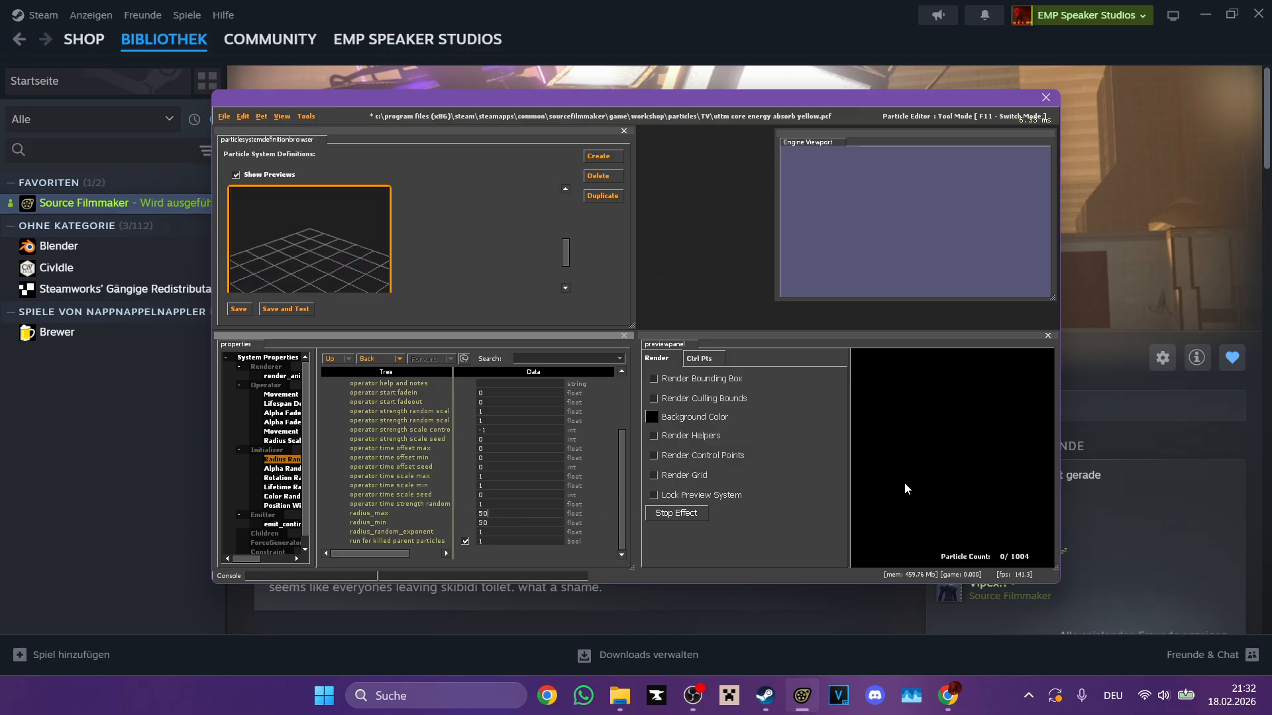
{"action": "left_click", "coordinate": [902, 488]}
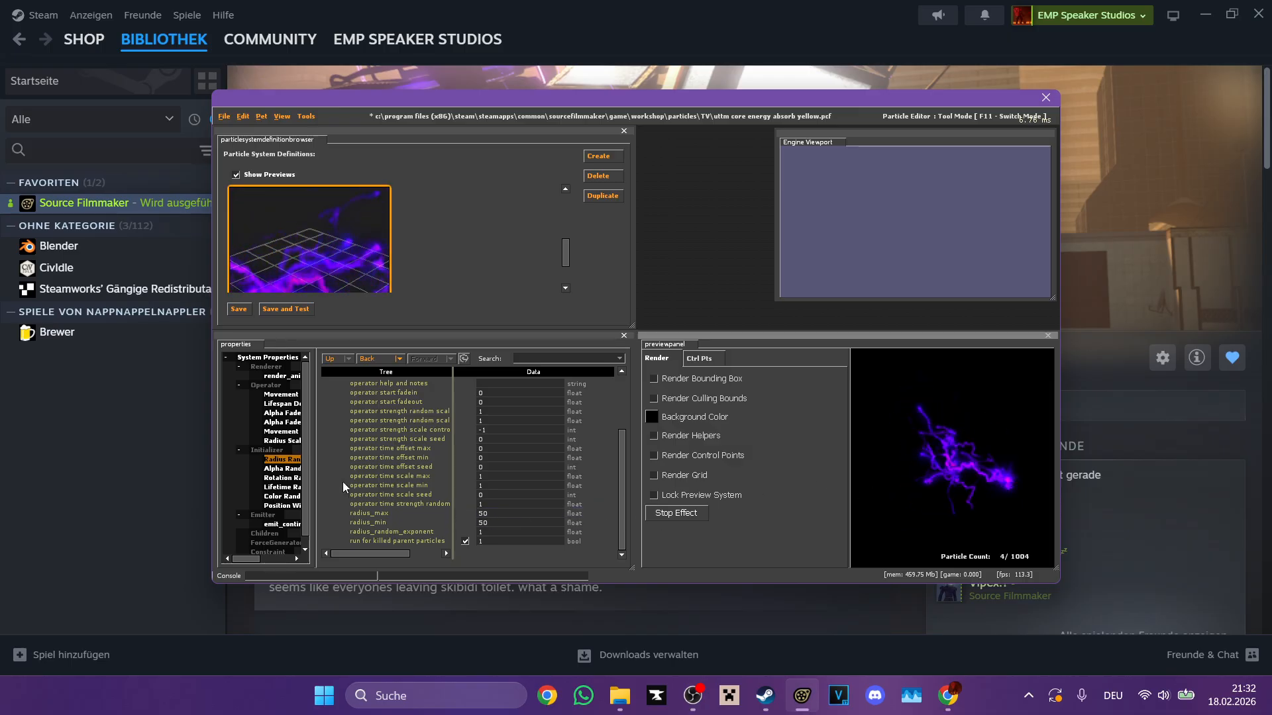
Step: Set color1 to black (0 0 0) in electrotona's Color Random initializer
{"action": "left_click", "coordinate": [279, 497]}
{"action": "scroll", "coordinate": [457, 435], "scroll_direction": "up", "scroll_amount": 3}
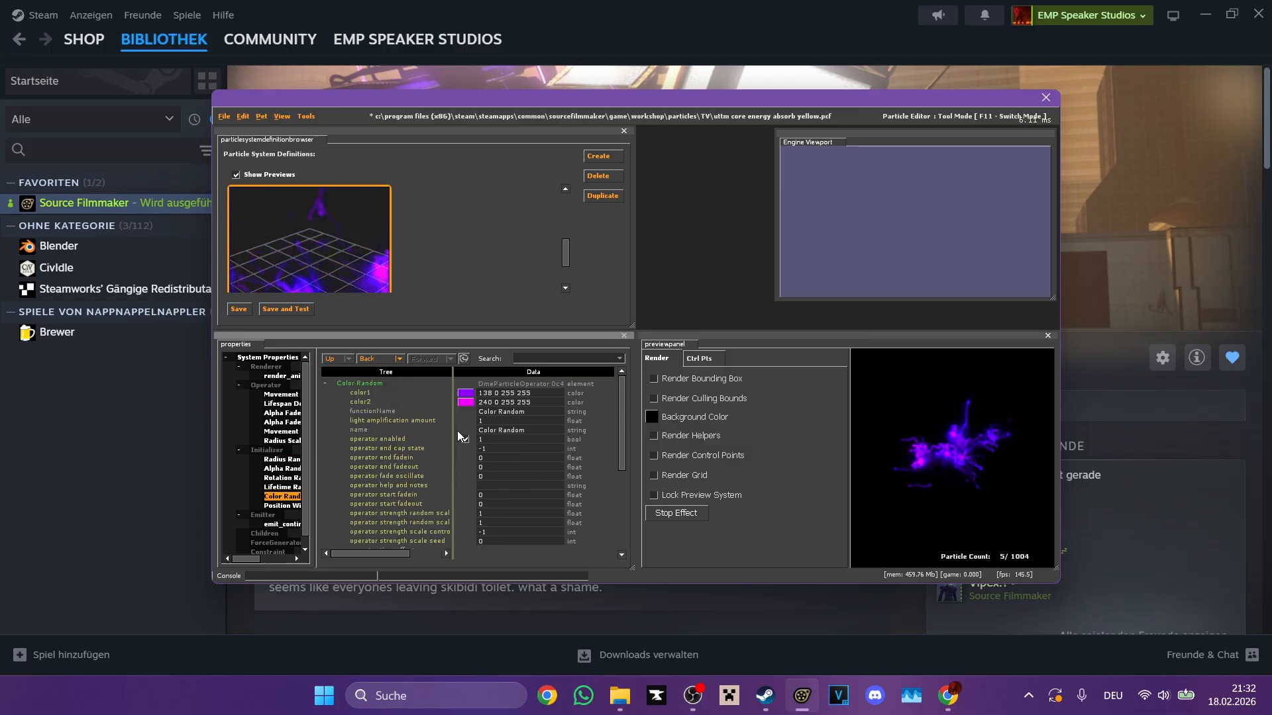
{"action": "left_click", "coordinate": [465, 394]}
{"action": "left_click", "coordinate": [667, 272]}
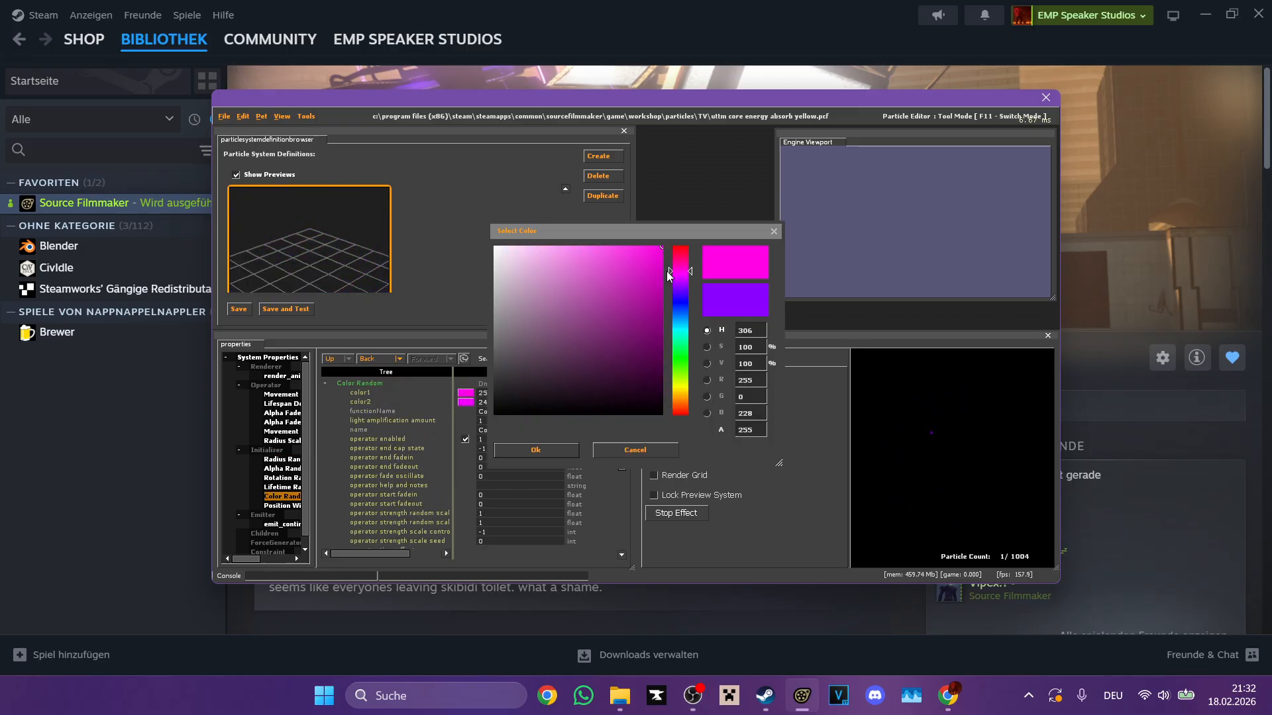
{"action": "left_click_drag", "start_coordinate": [689, 270], "coordinate": [689, 253]}
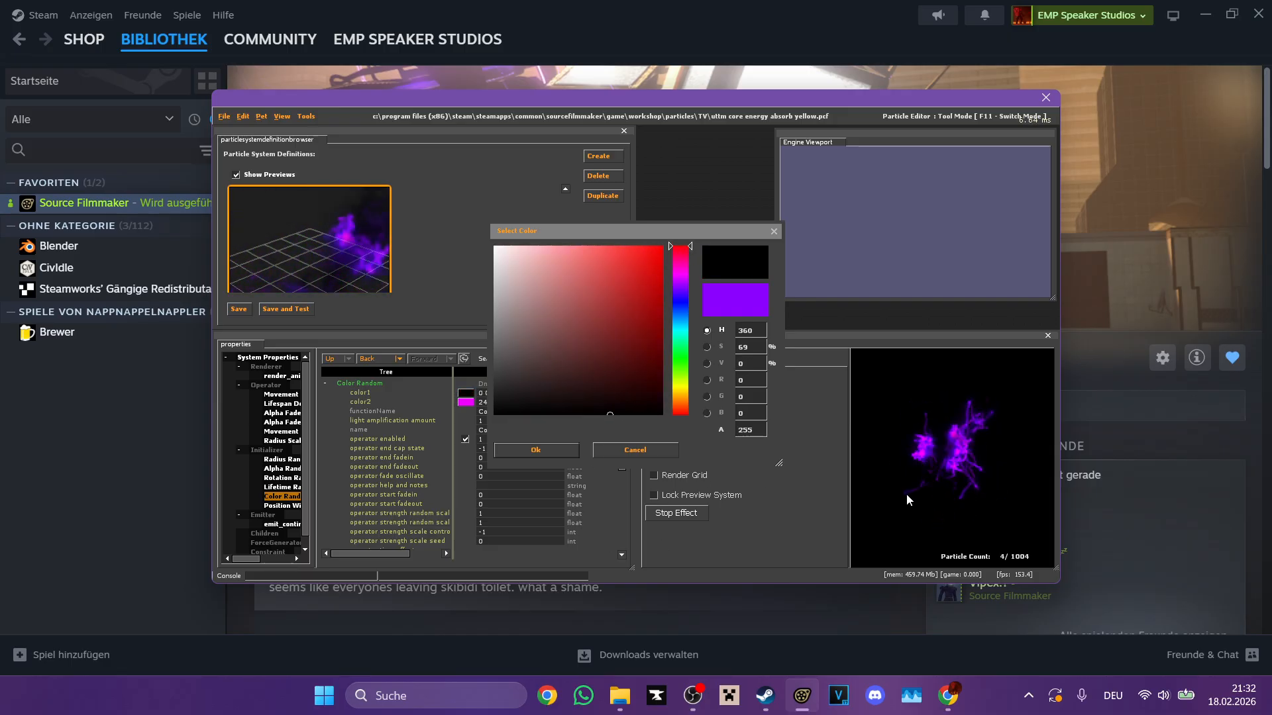
{"action": "left_click", "coordinate": [561, 453]}
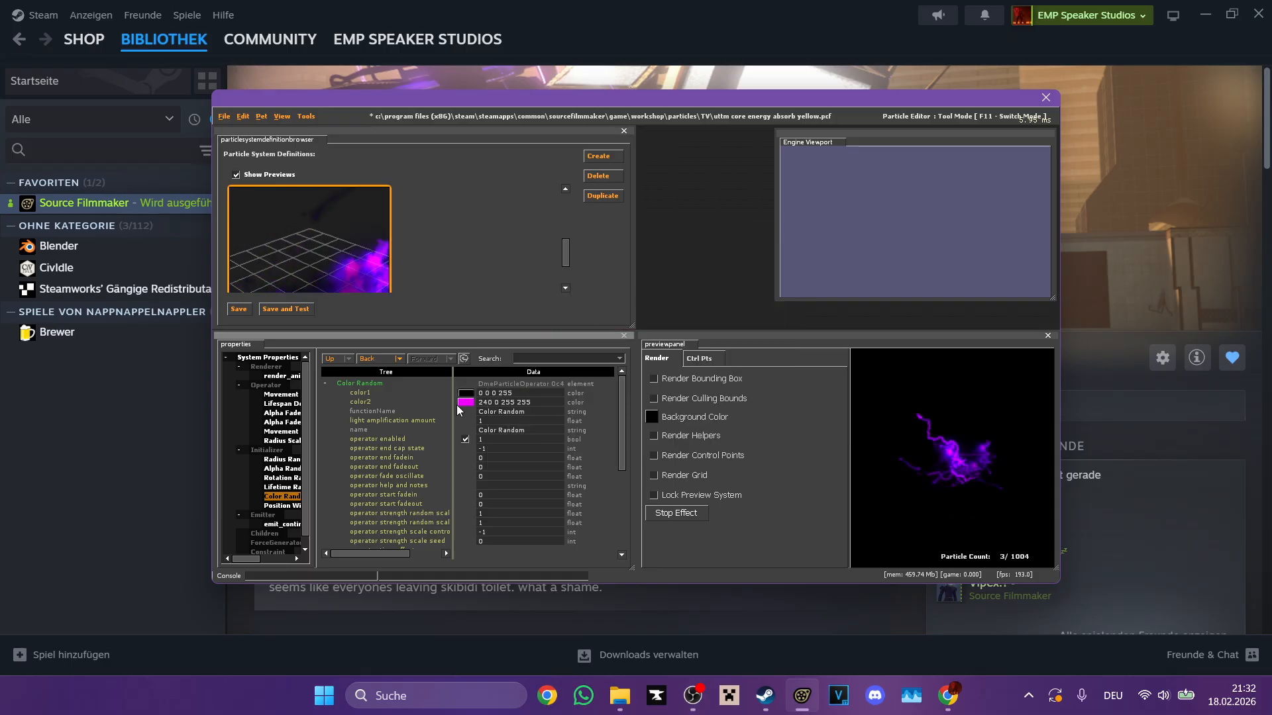
Step: Try different shades for color2 in electrotona's Color Random initializer
{"action": "left_click", "coordinate": [466, 402]}
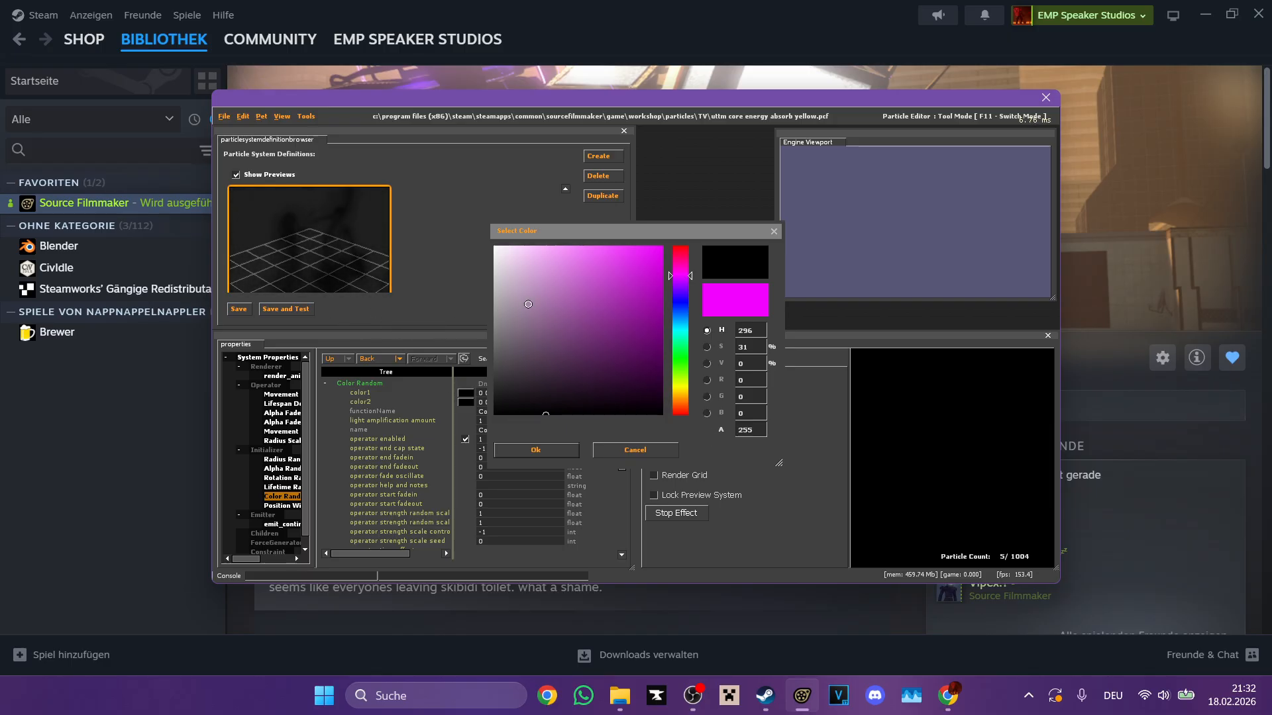
{"action": "left_click_drag", "start_coordinate": [528, 304], "coordinate": [806, 197]}
{"action": "left_click", "coordinate": [534, 445]}
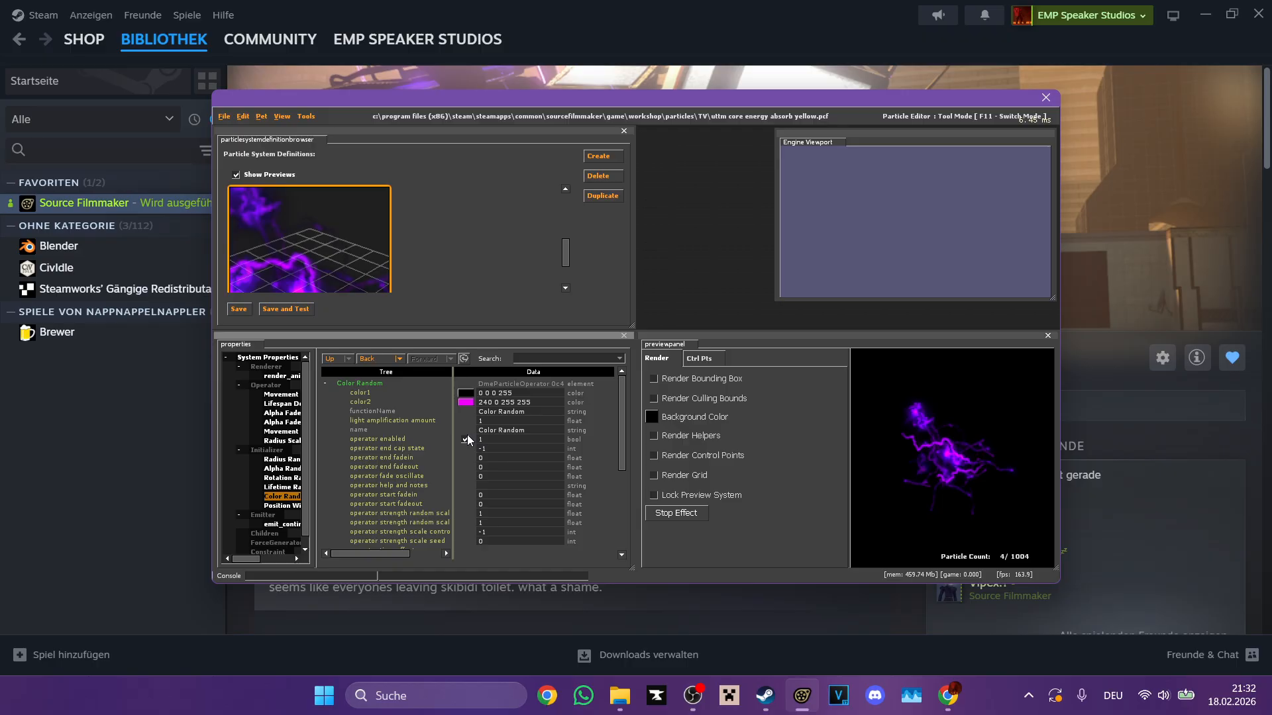
Step: Try red and blue hues for electrotona's color1 and settle on pure red (255 0 0)
{"action": "left_click", "coordinate": [465, 392]}
{"action": "left_click_drag", "start_coordinate": [662, 294], "coordinate": [663, 246]}
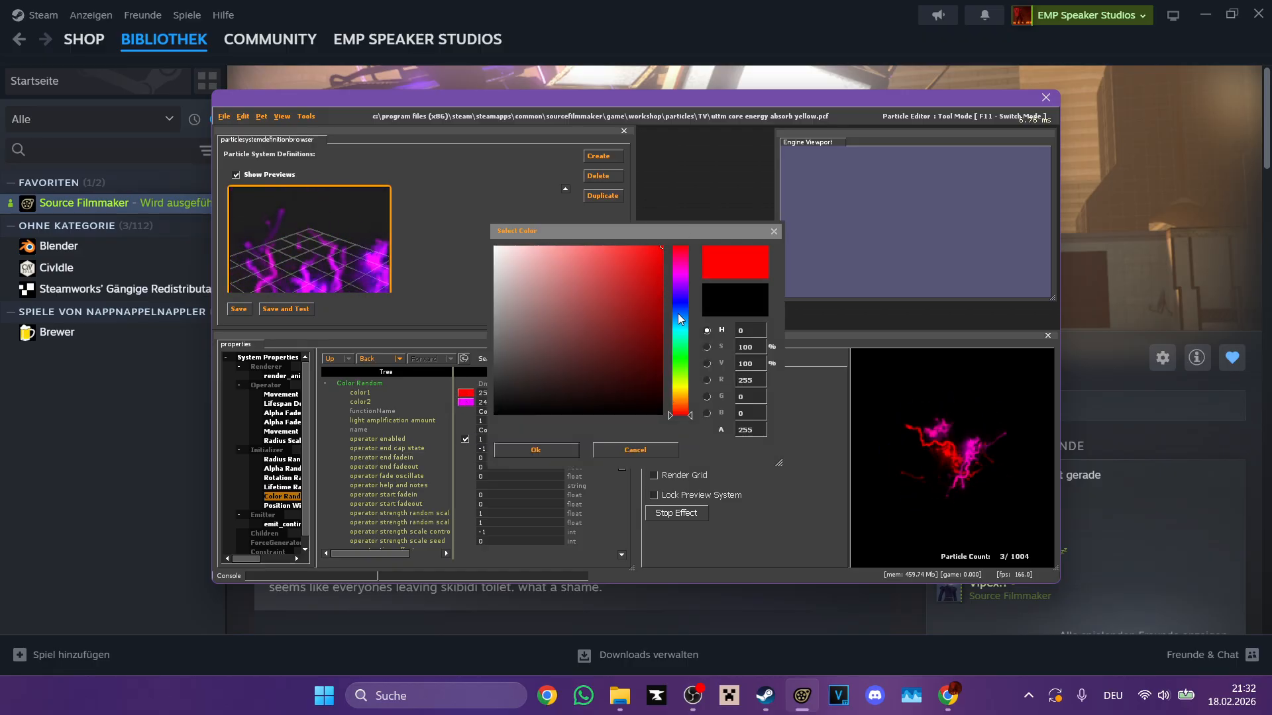
{"action": "left_click", "coordinate": [680, 284]}
{"action": "left_click", "coordinate": [679, 302]}
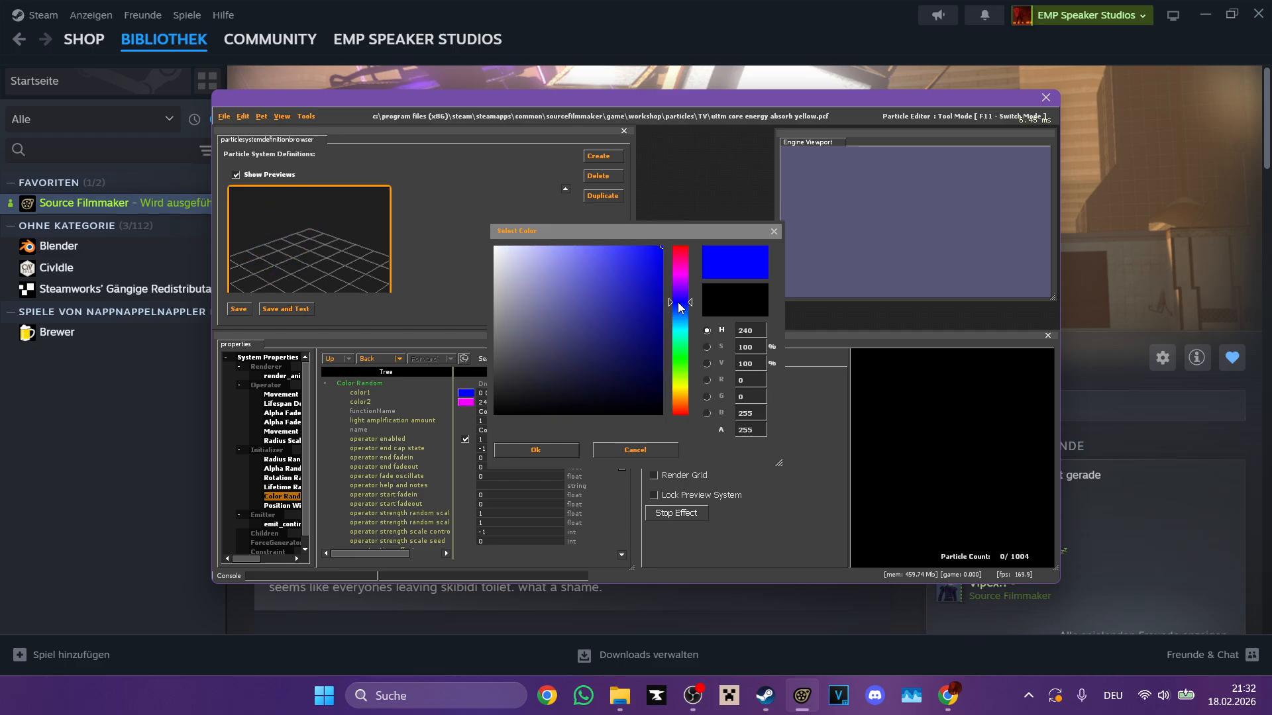
{"action": "left_click_drag", "start_coordinate": [678, 292], "coordinate": [678, 246]}
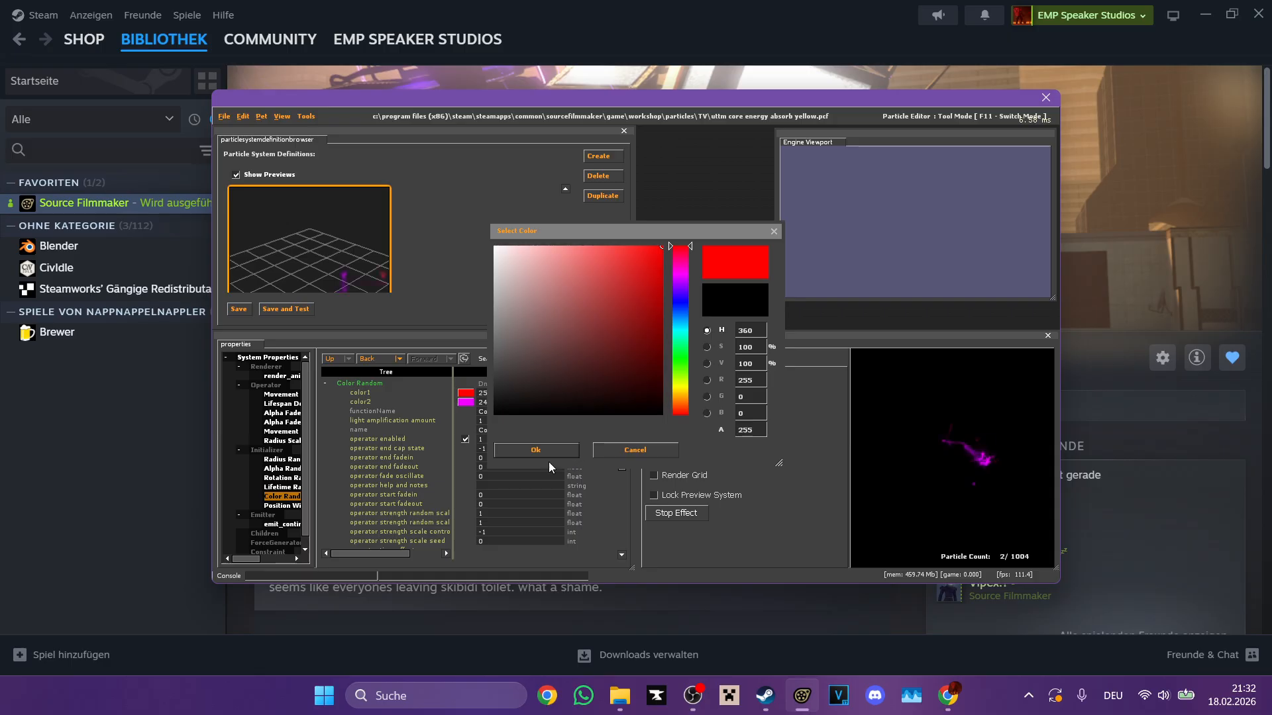
{"action": "left_click", "coordinate": [537, 450]}
Step: Set both color2 and color1 of electrotona's Color Random initializer to white (255 255 255)
{"action": "left_click", "coordinate": [466, 402]}
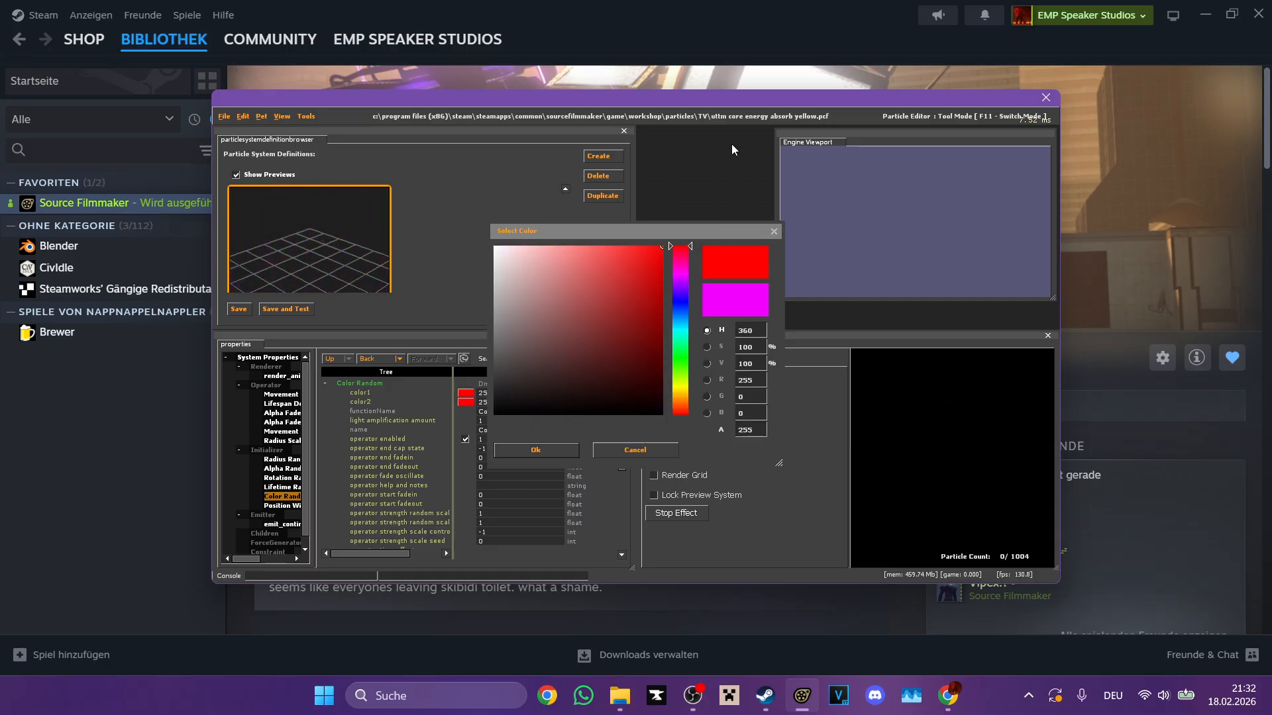
{"action": "left_click", "coordinate": [496, 247]}
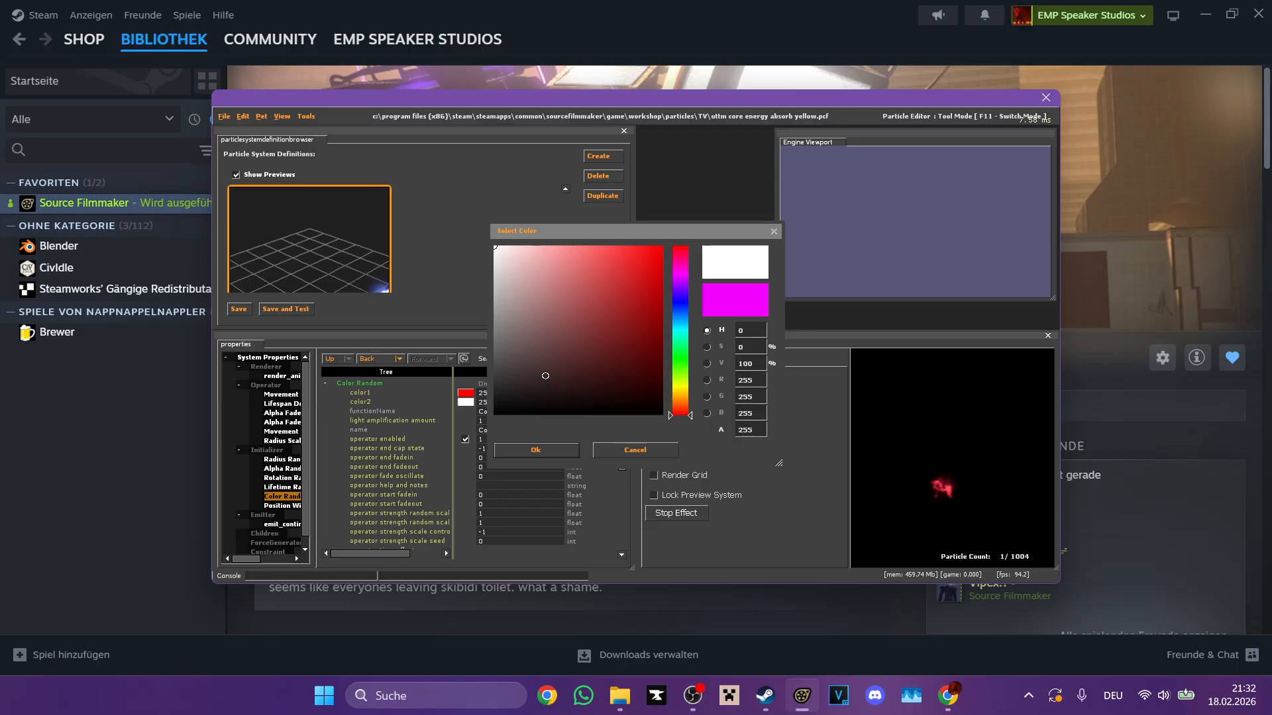
{"action": "left_click", "coordinate": [537, 450]}
{"action": "left_click", "coordinate": [467, 394]}
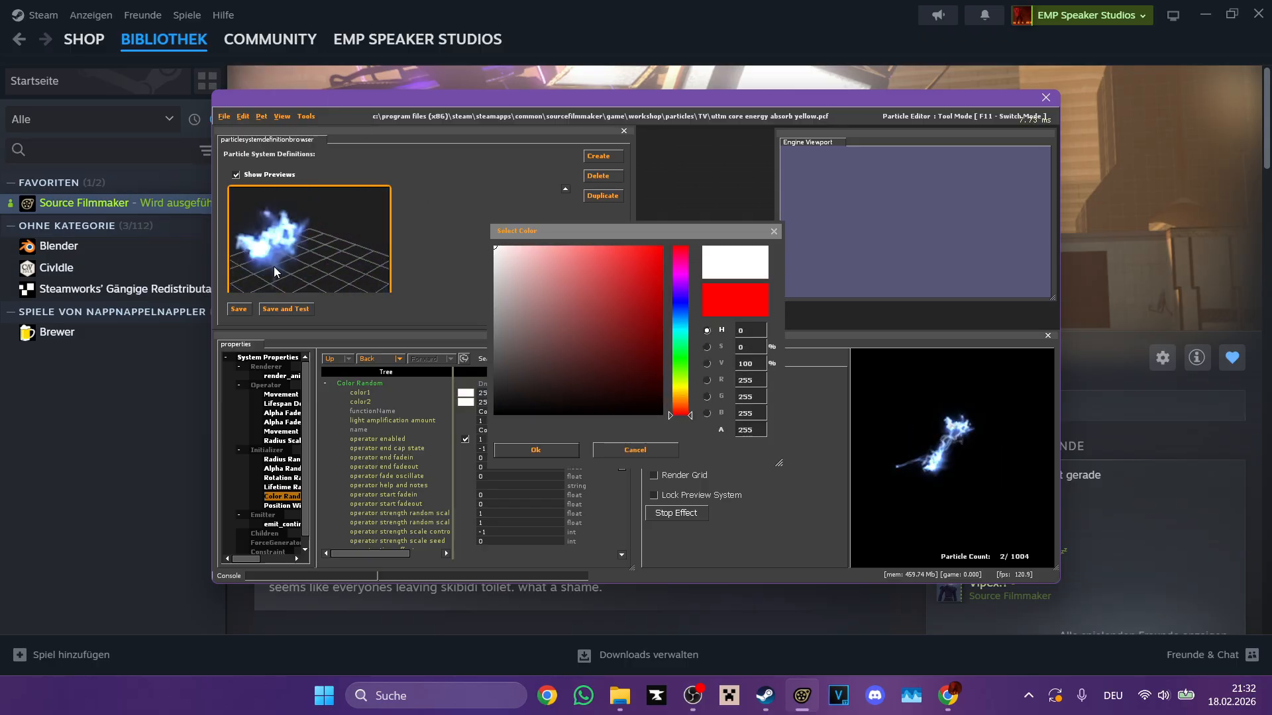
{"action": "left_click", "coordinate": [547, 453]}
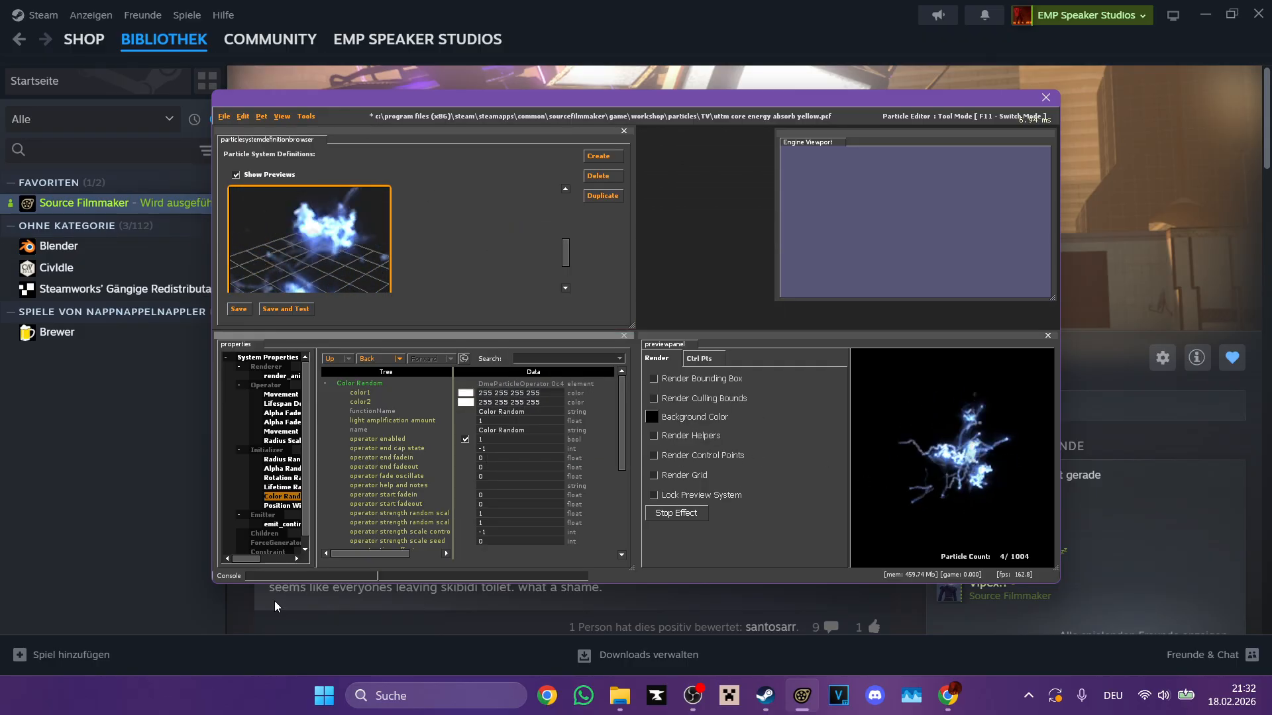
Step: Set distance_max to 10 in electrotona's Position Within Sphere Random initializer
{"action": "left_click", "coordinate": [286, 488]}
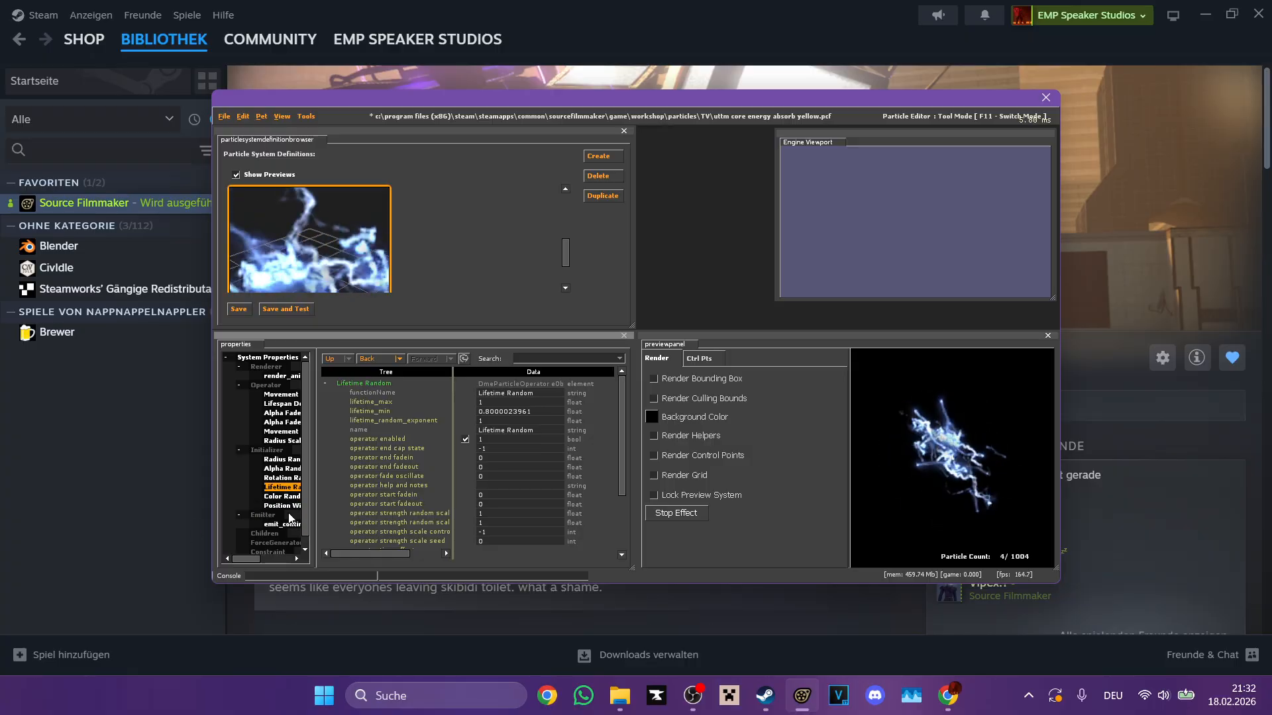
{"action": "left_click", "coordinate": [285, 506]}
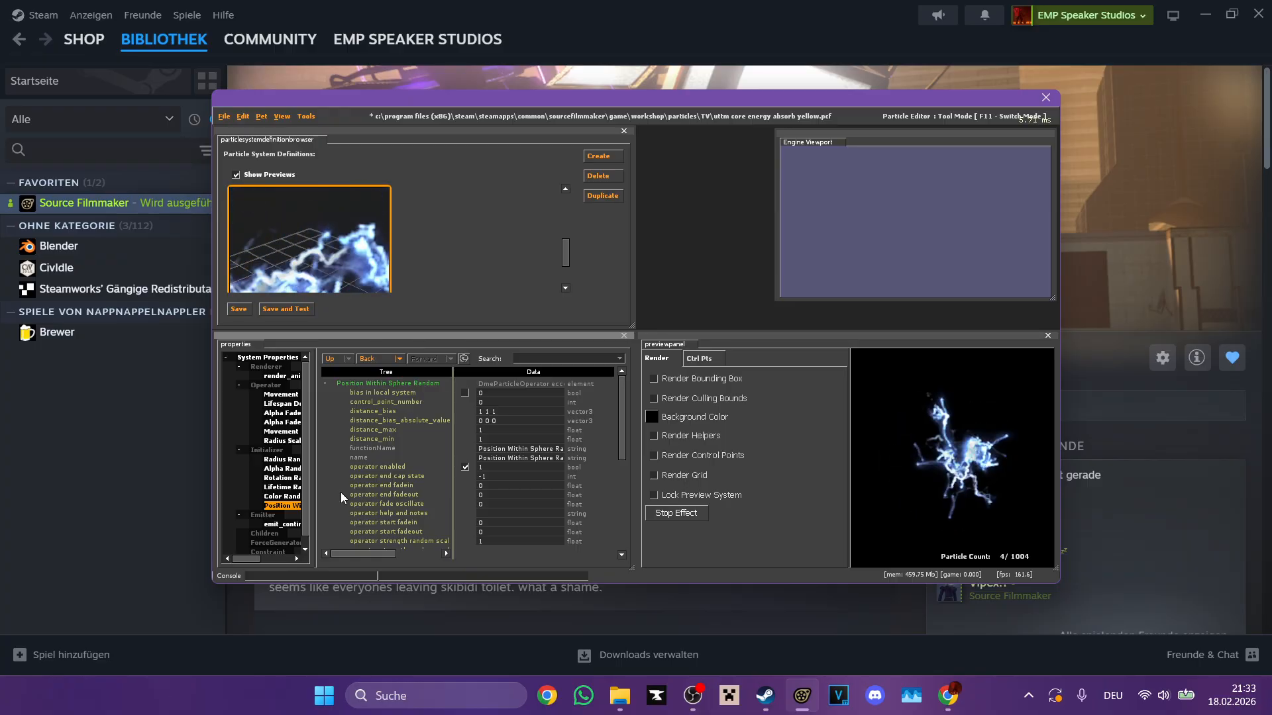
{"action": "scroll", "coordinate": [402, 466], "scroll_direction": "down", "scroll_amount": 6}
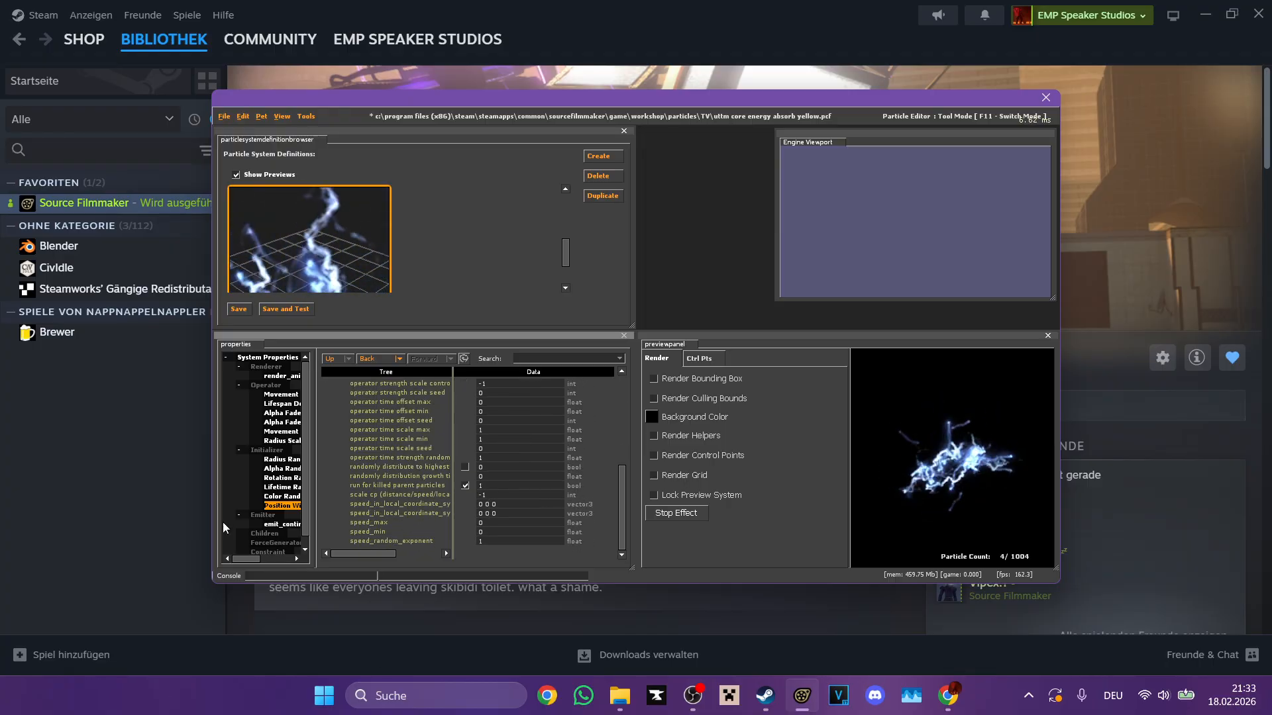
{"action": "scroll", "coordinate": [420, 452], "scroll_direction": "up", "scroll_amount": 5}
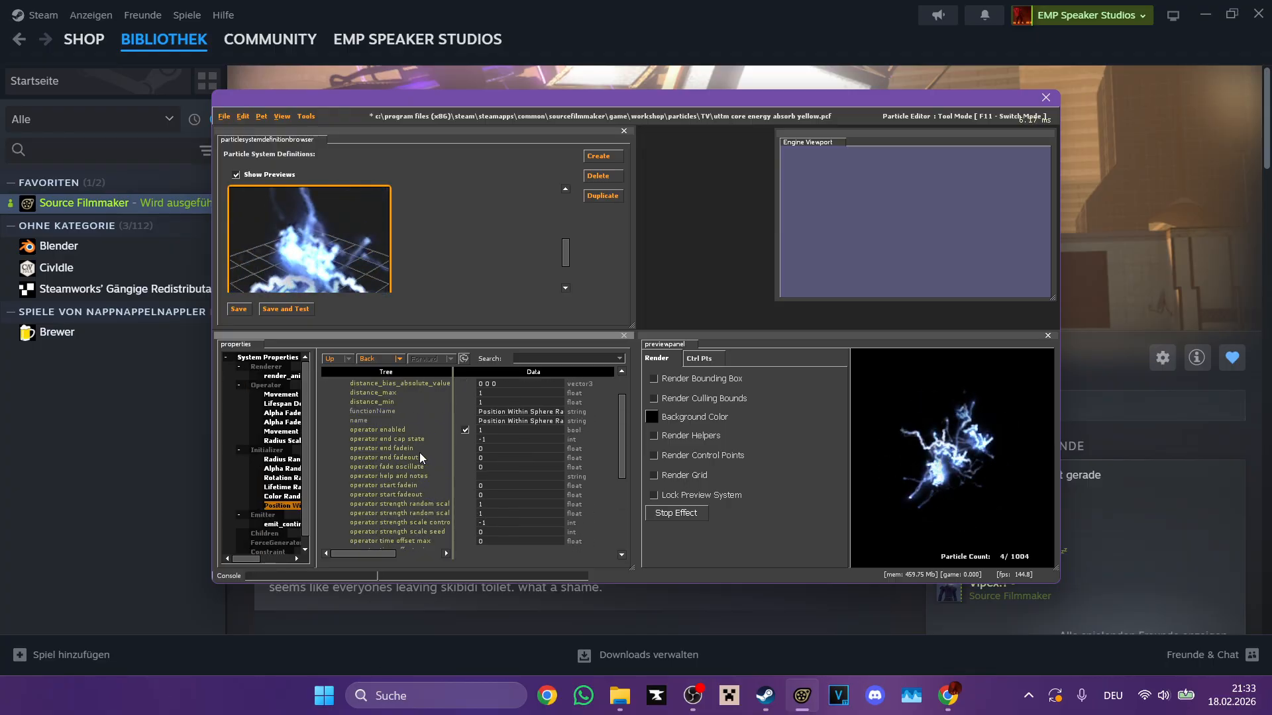
{"action": "scroll", "coordinate": [419, 452], "scroll_direction": "up", "scroll_amount": 2}
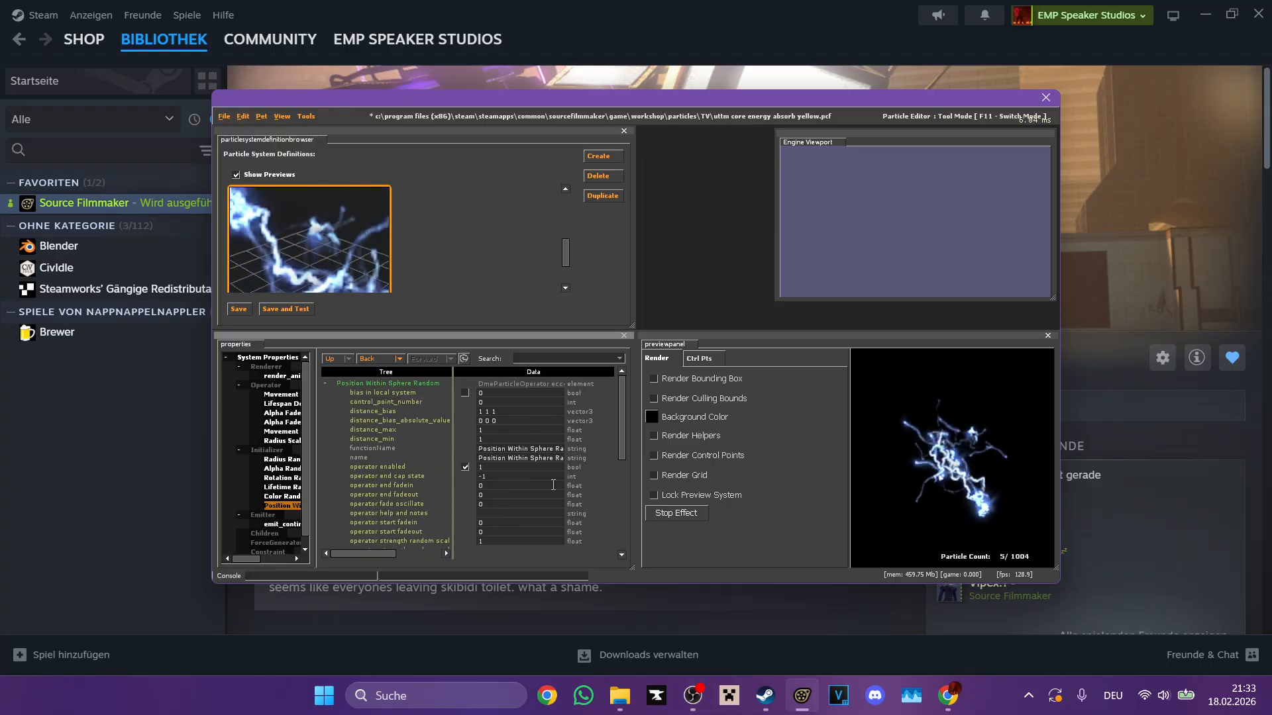
{"action": "left_click", "coordinate": [508, 431]}
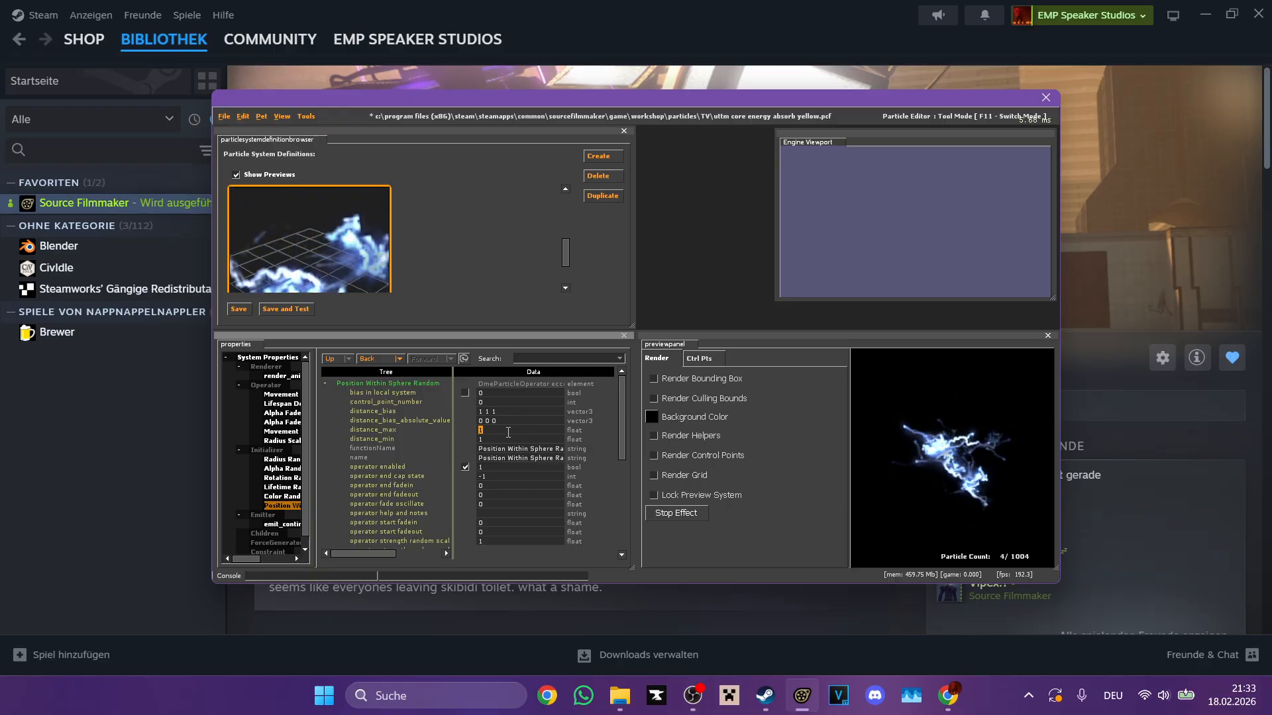
{"action": "left_click", "coordinate": [540, 442]}
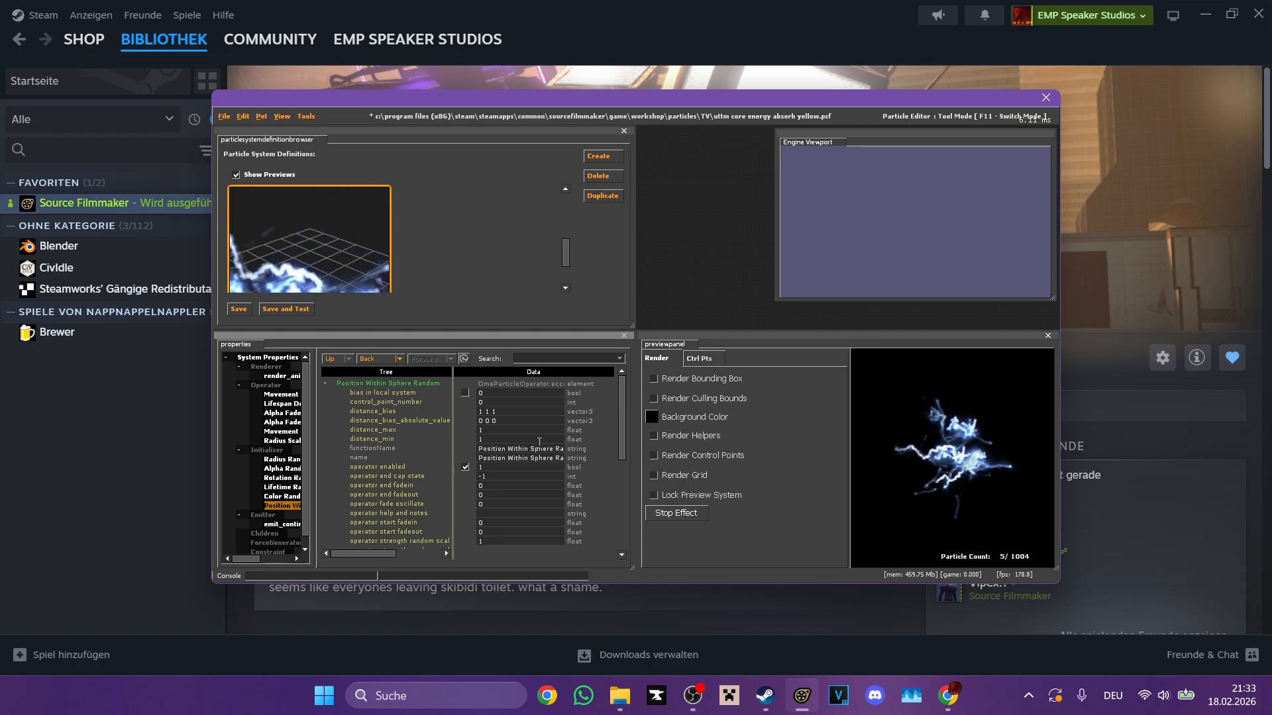
{"action": "type", "text": "0"}
{"action": "key", "text": "Return"}
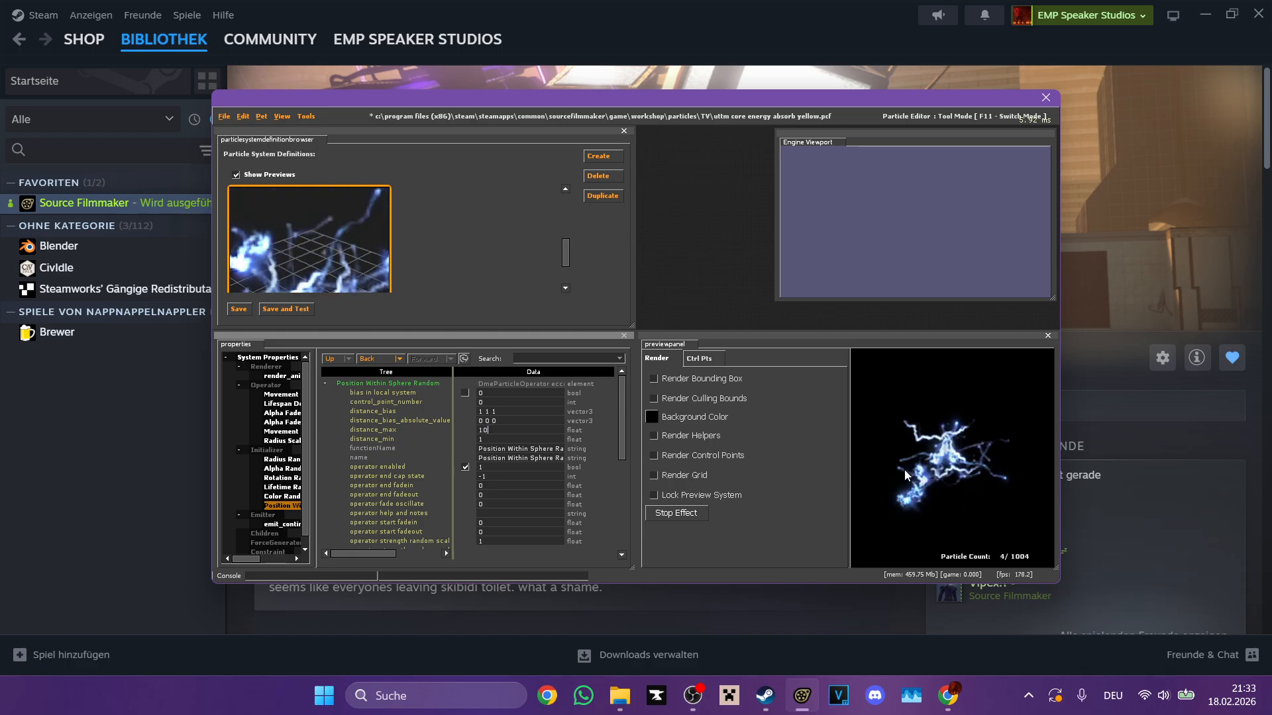
Step: Return distance_max of electrotona's Position Within Sphere Random initializer to 1
{"action": "left_click", "coordinate": [517, 430]}
{"action": "key", "text": "BackSpace"}
{"action": "key", "text": "Return"}
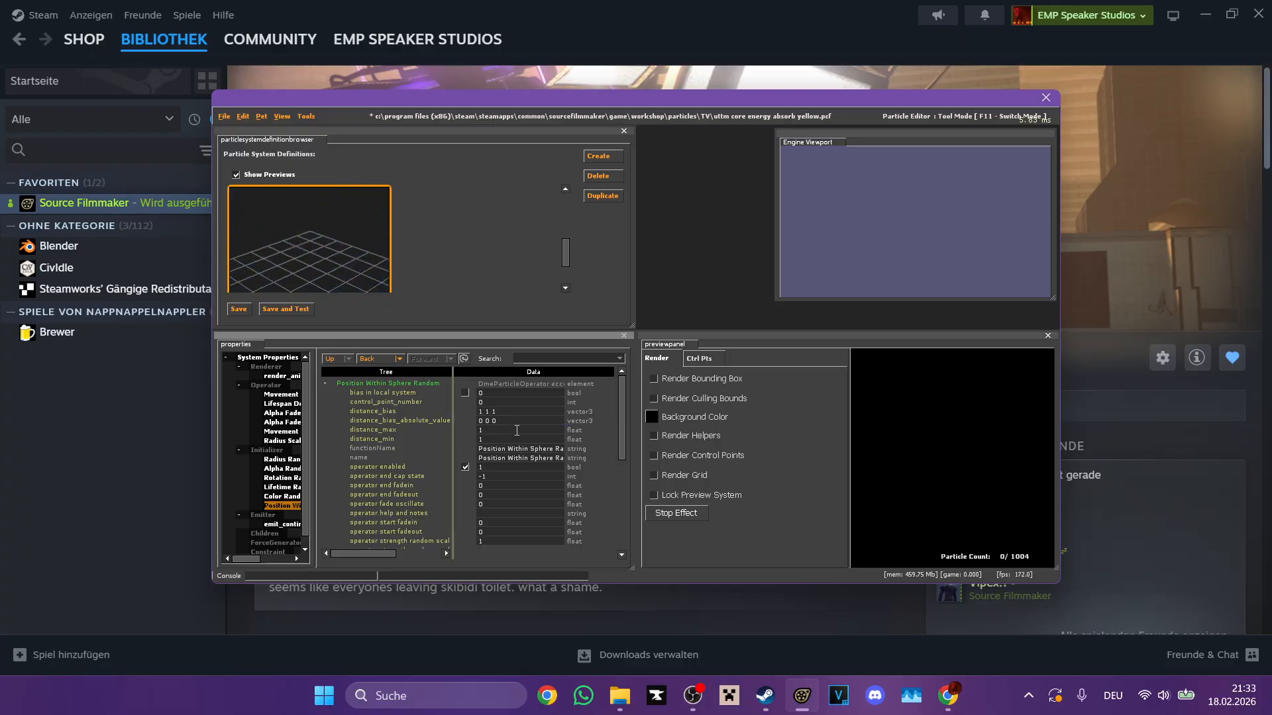
Step: Start opening another particle file without saving the current one, and browse up to the workshop particles folder
{"action": "left_click", "coordinate": [224, 116]}
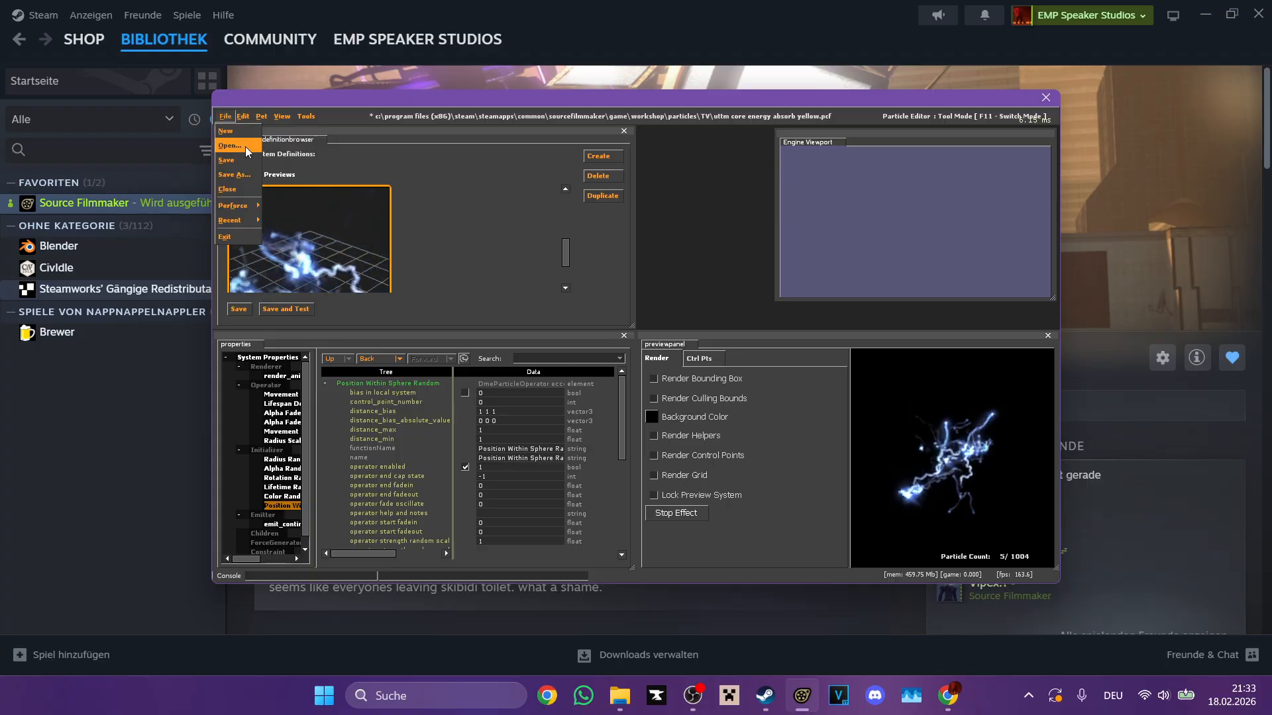
{"action": "left_click", "coordinate": [241, 146]}
{"action": "left_click", "coordinate": [629, 364]}
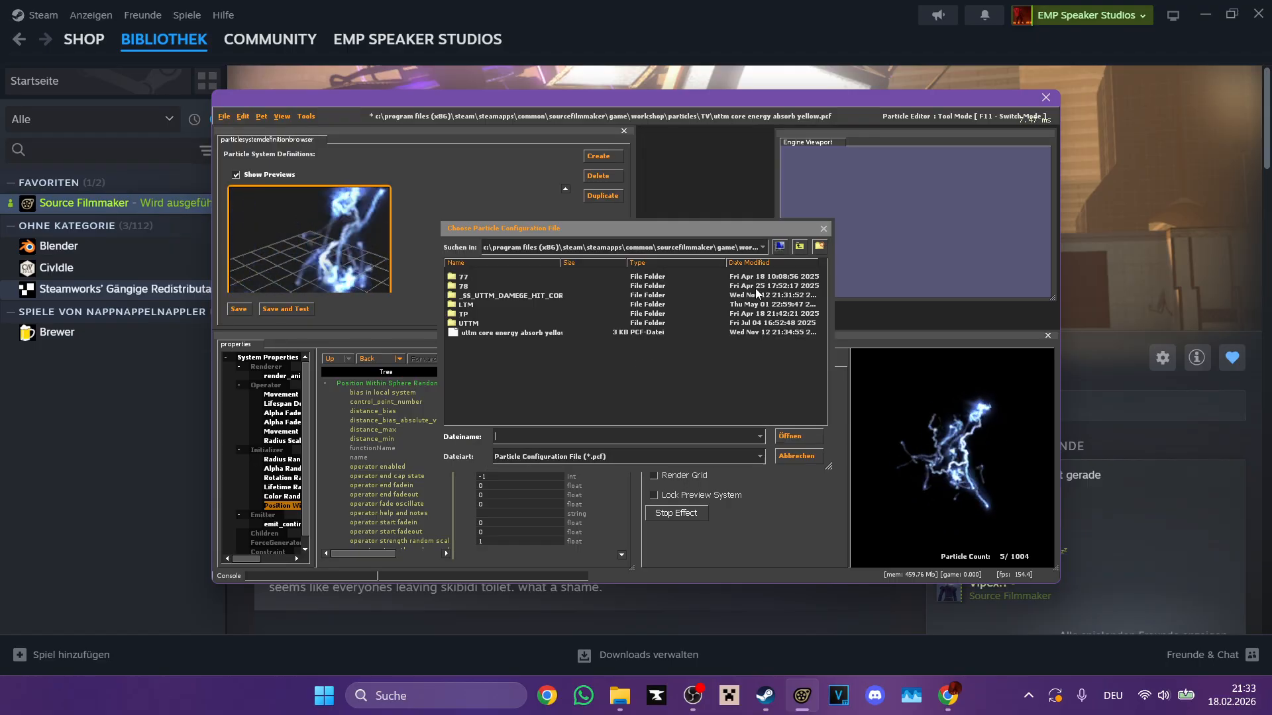
{"action": "left_click", "coordinate": [799, 248]}
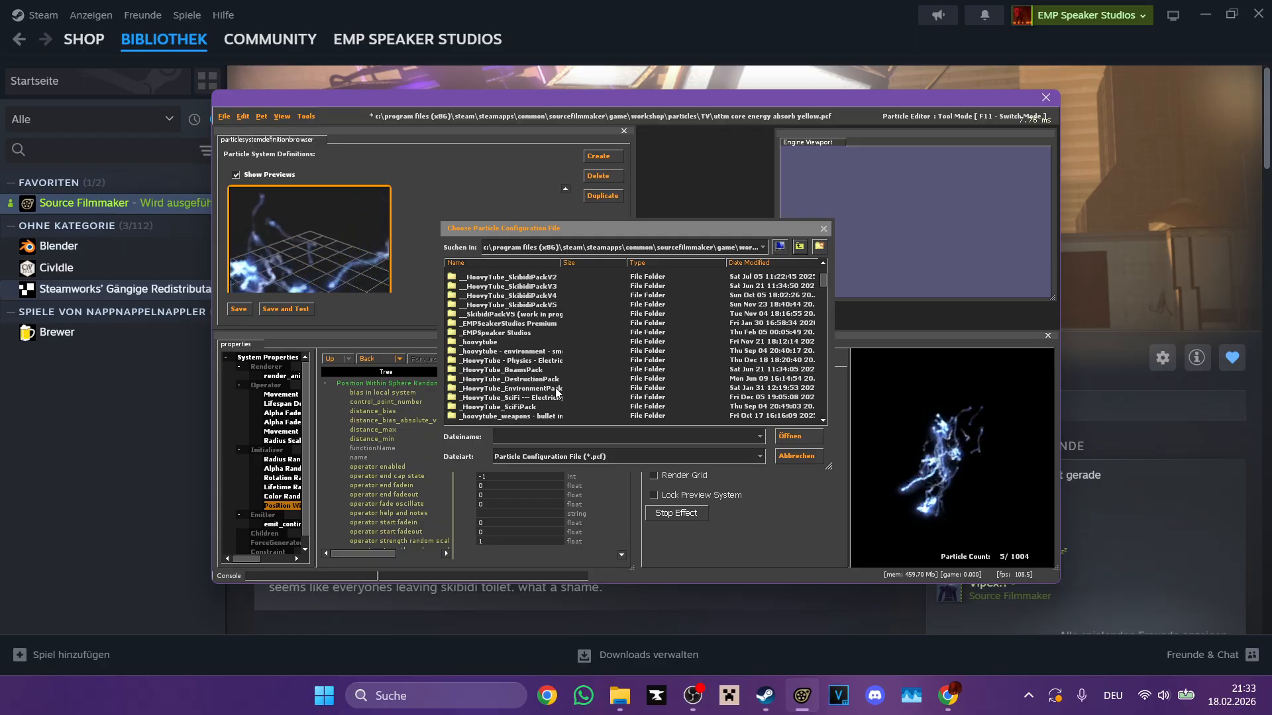
{"action": "scroll", "coordinate": [558, 388], "scroll_direction": "down", "scroll_amount": 4}
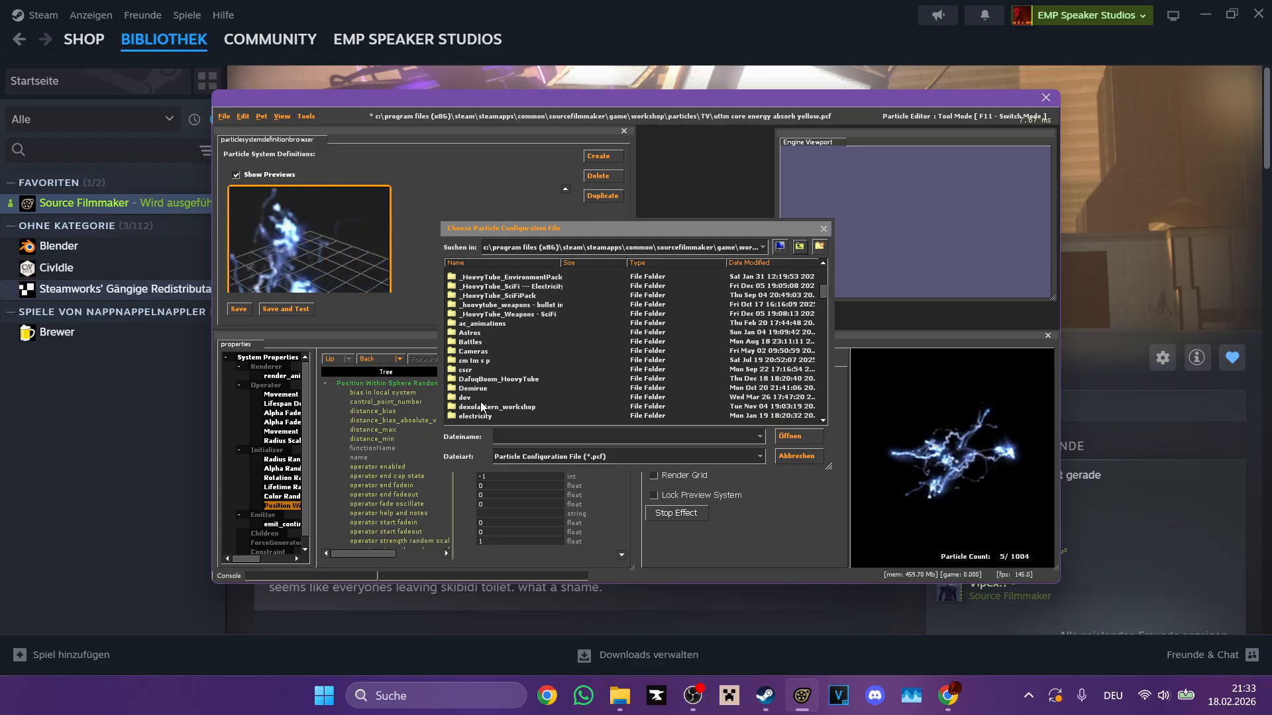
{"action": "scroll", "coordinate": [511, 374], "scroll_direction": "up", "scroll_amount": 5}
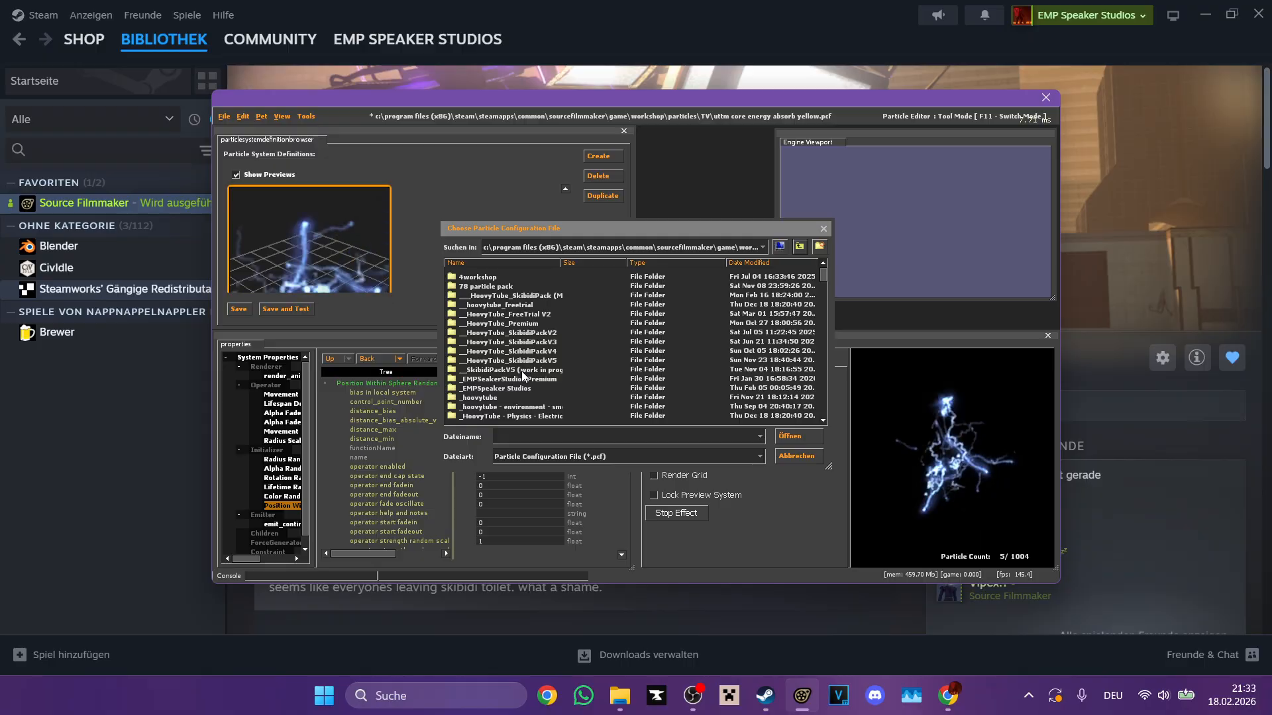
Step: Open Black smoke 1.pcf from the Misc folder of Environment 02 Dust and Smoke in __SkibidiPackV5
{"action": "double_click", "coordinate": [477, 277]}
{"action": "double_click", "coordinate": [490, 277]}
{"action": "scroll", "coordinate": [523, 324], "scroll_direction": "down", "scroll_amount": 3}
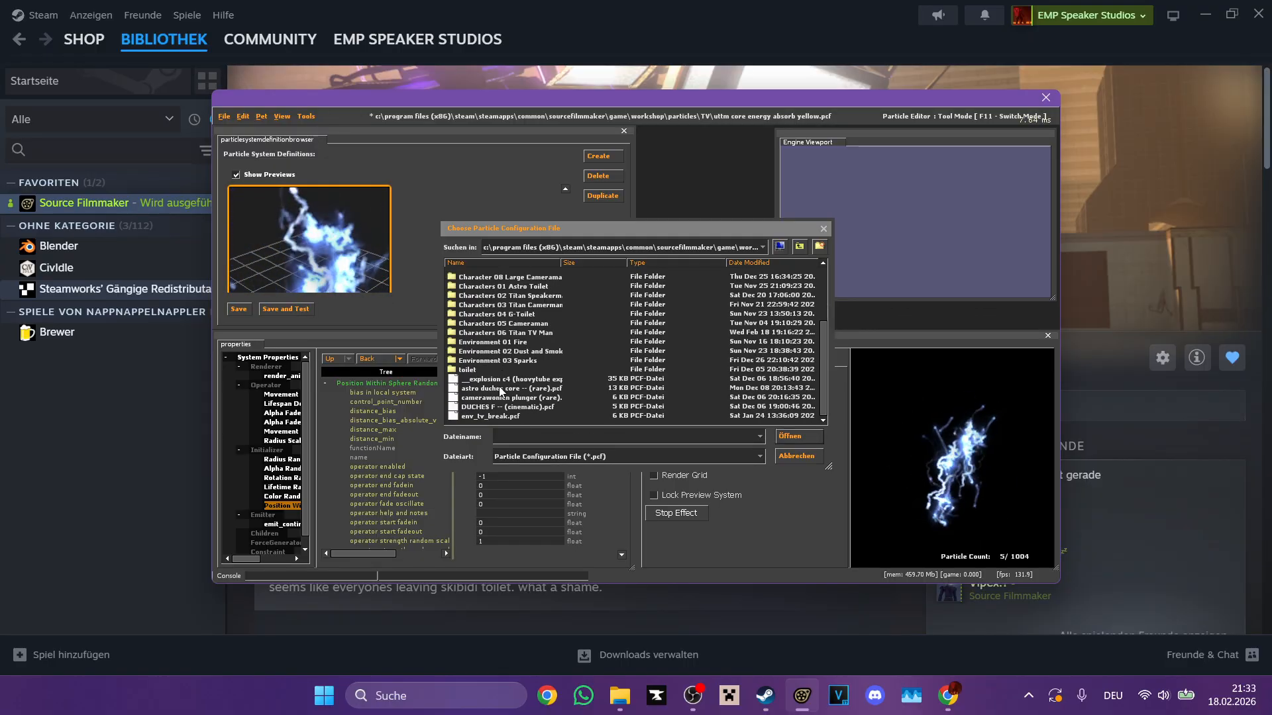
{"action": "double_click", "coordinate": [526, 351]}
{"action": "double_click", "coordinate": [467, 277]}
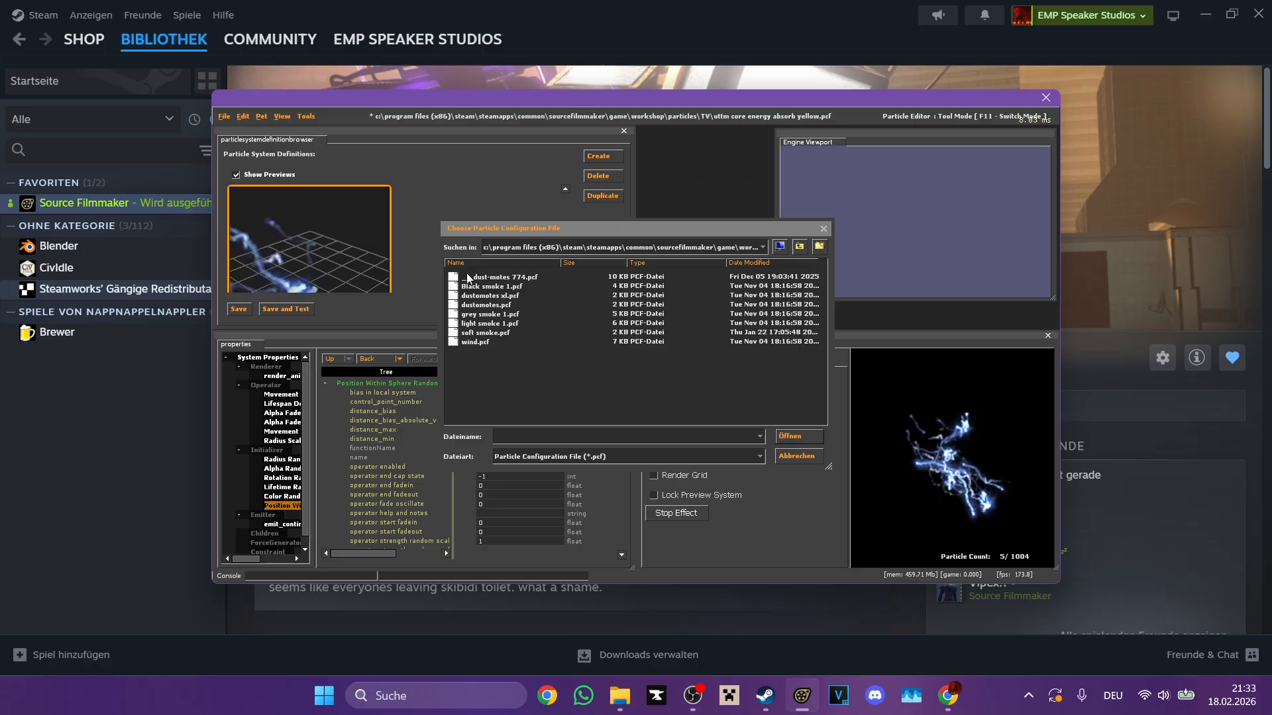
{"action": "double_click", "coordinate": [546, 284]}
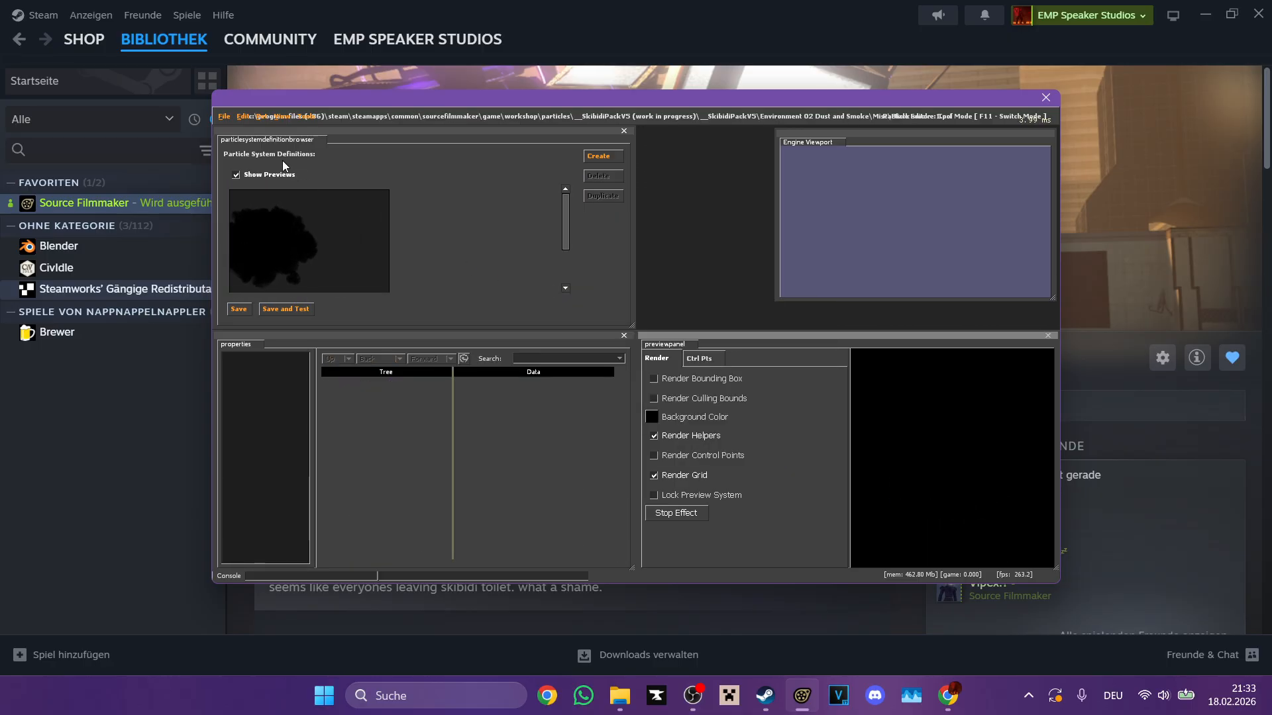
Step: Open the dust-motes 774 particle file, select the AA_Dustmotes_A_500CM system and hide the preview's helpers and grid
{"action": "left_click", "coordinate": [223, 116]}
{"action": "left_click", "coordinate": [228, 136]}
{"action": "double_click", "coordinate": [490, 277]}
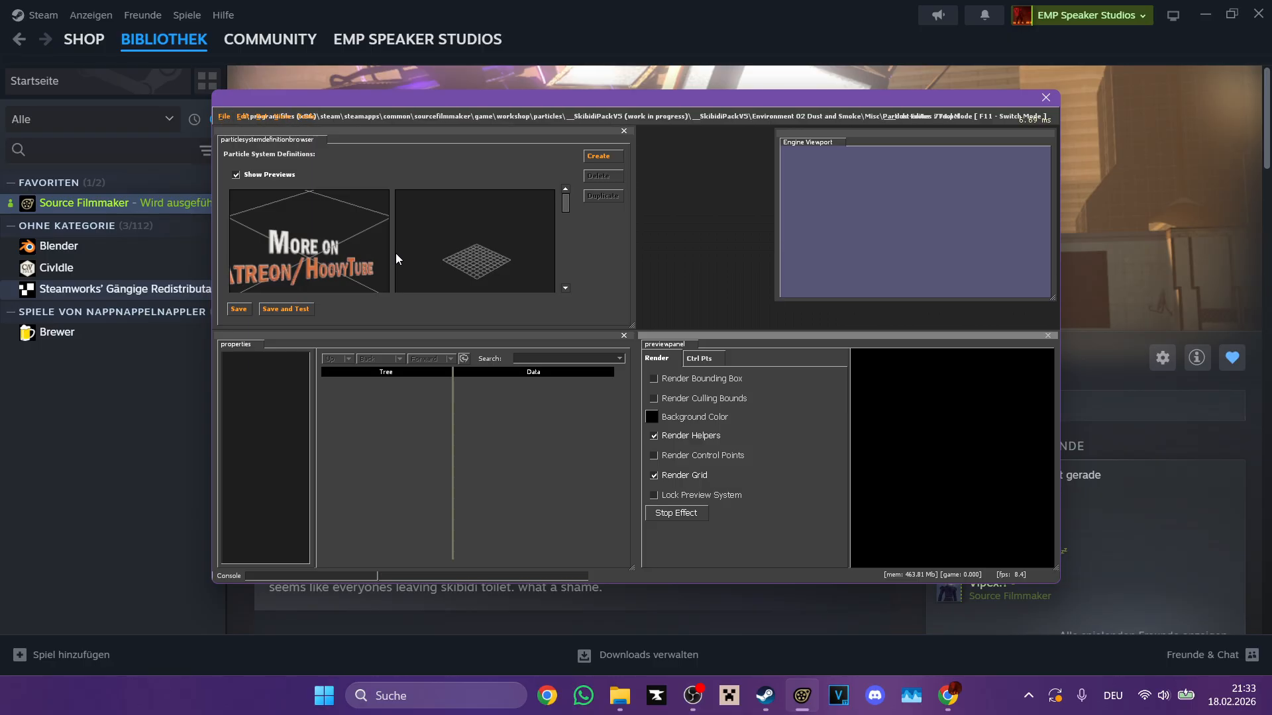
{"action": "left_click", "coordinate": [398, 258]}
{"action": "left_click", "coordinate": [670, 474]}
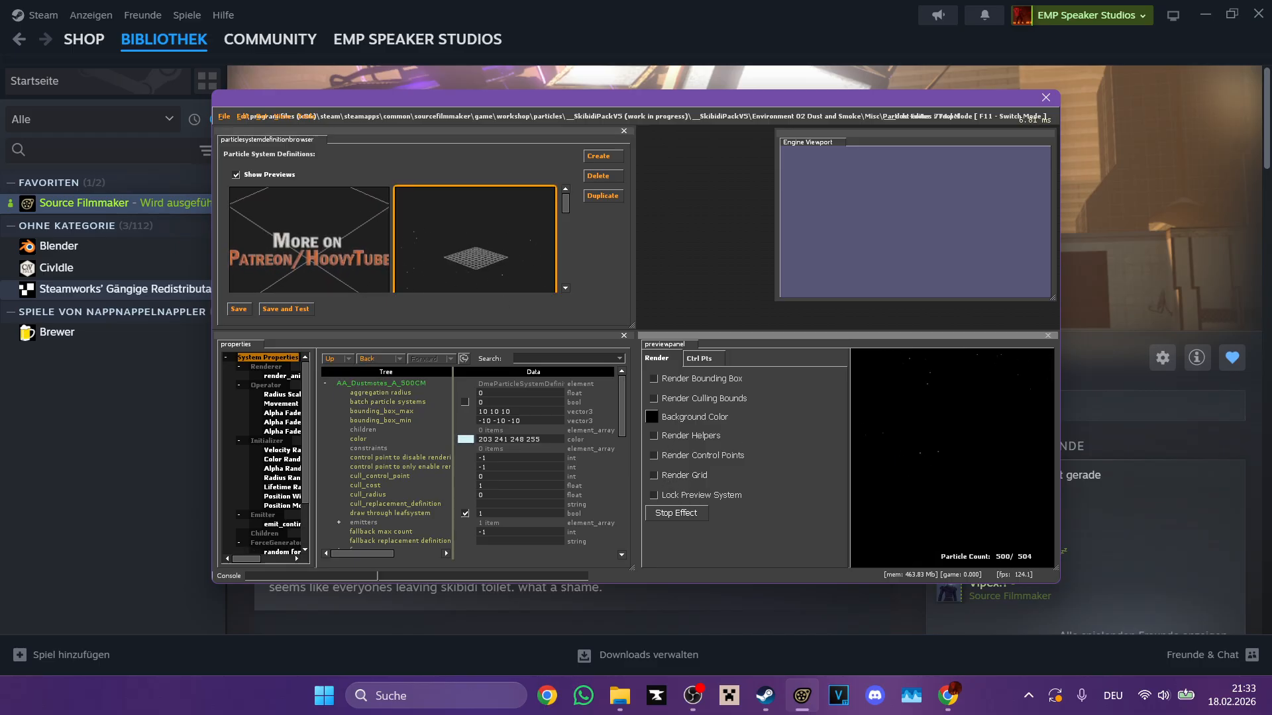
Step: Set distance_max to 4 in the dust motes' Position Within Sphere Random initializer
{"action": "left_click", "coordinate": [282, 496]}
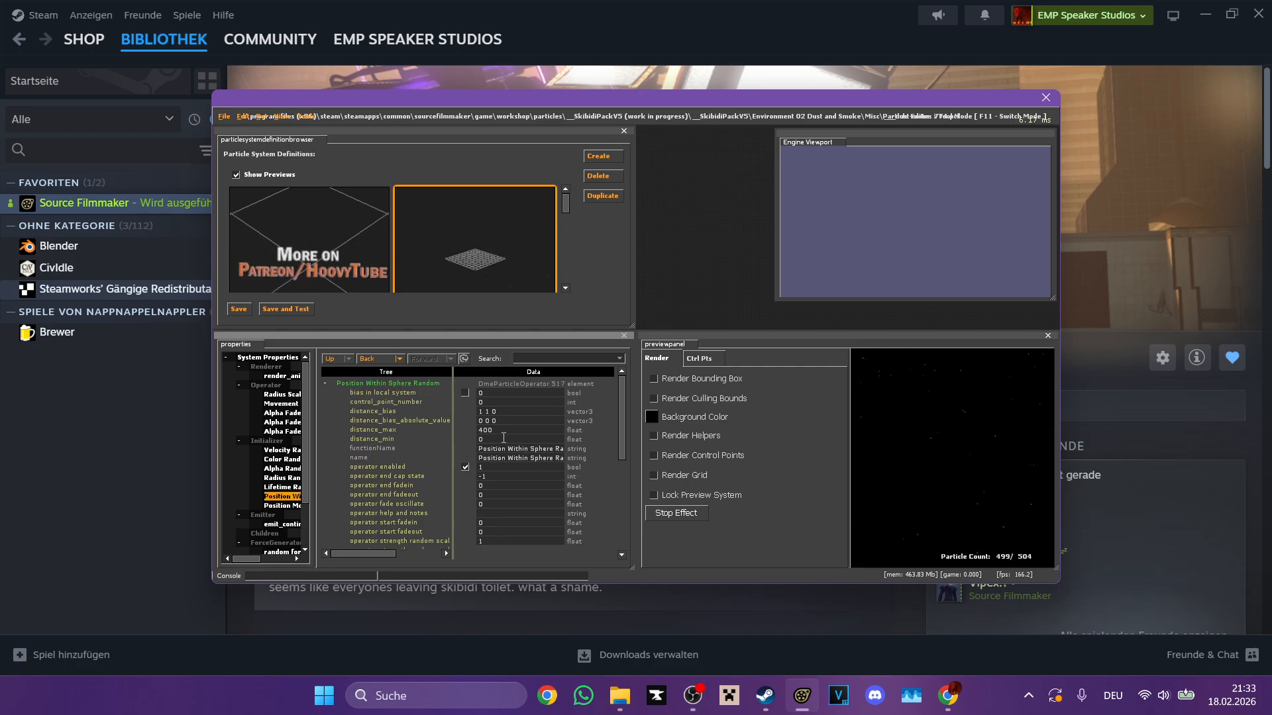
{"action": "scroll", "coordinate": [478, 256], "scroll_direction": "down", "scroll_amount": 1}
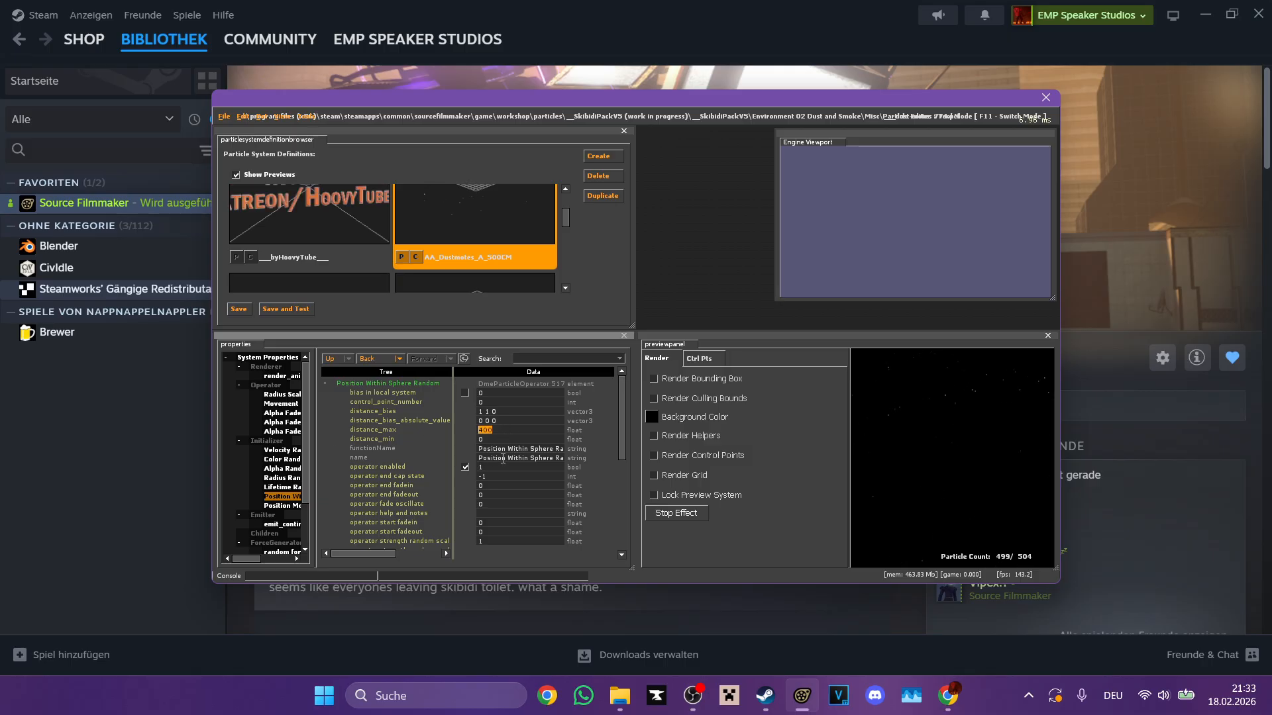
{"action": "type", "text": "4"}
{"action": "left_click", "coordinate": [949, 429]}
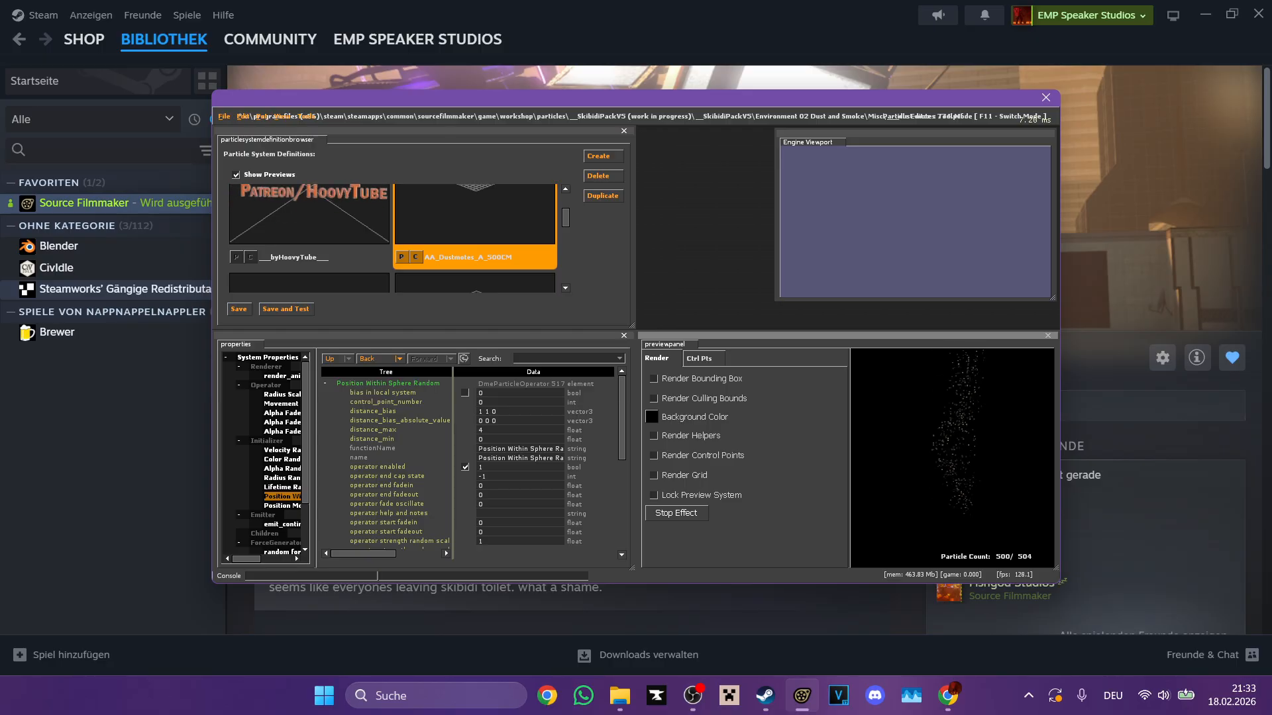
Step: Reduce distance_max of the dust motes' Position Within Sphere Random to 1 and check the spread in the preview
{"action": "left_click", "coordinate": [496, 429]}
{"action": "type", "text": "1"}
{"action": "key", "text": "Return"}
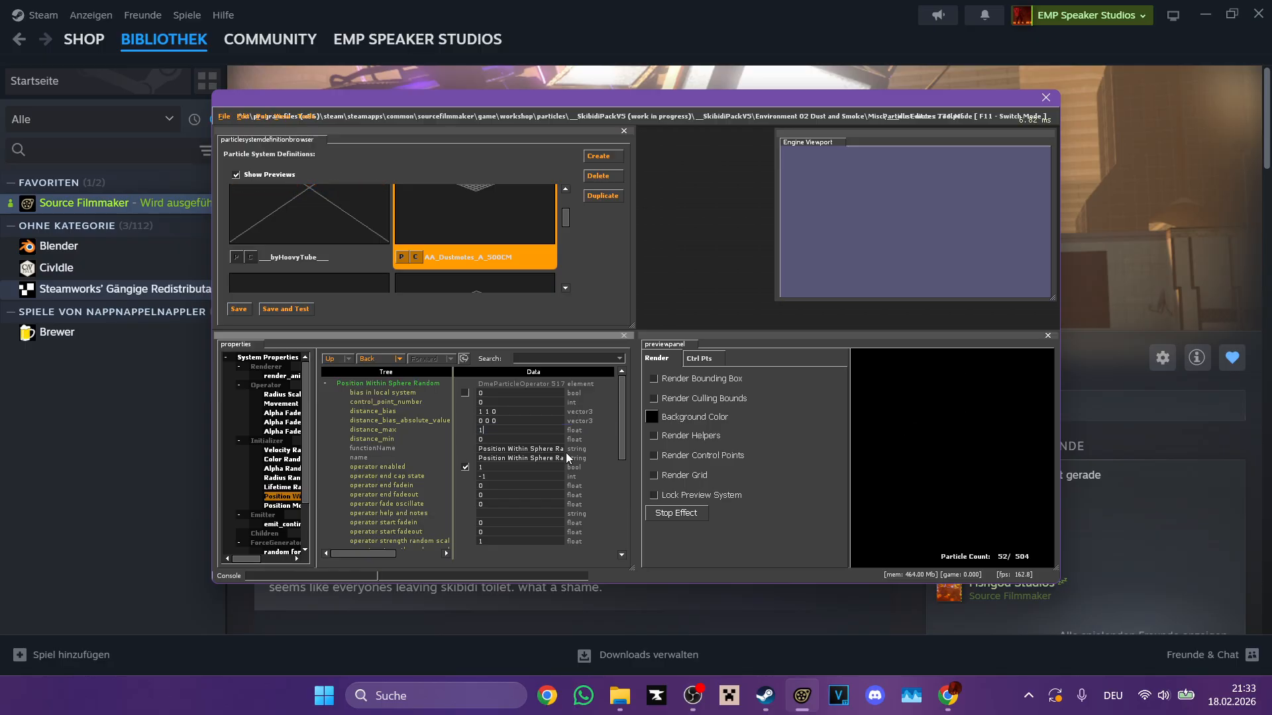
{"action": "left_click", "coordinate": [886, 454]}
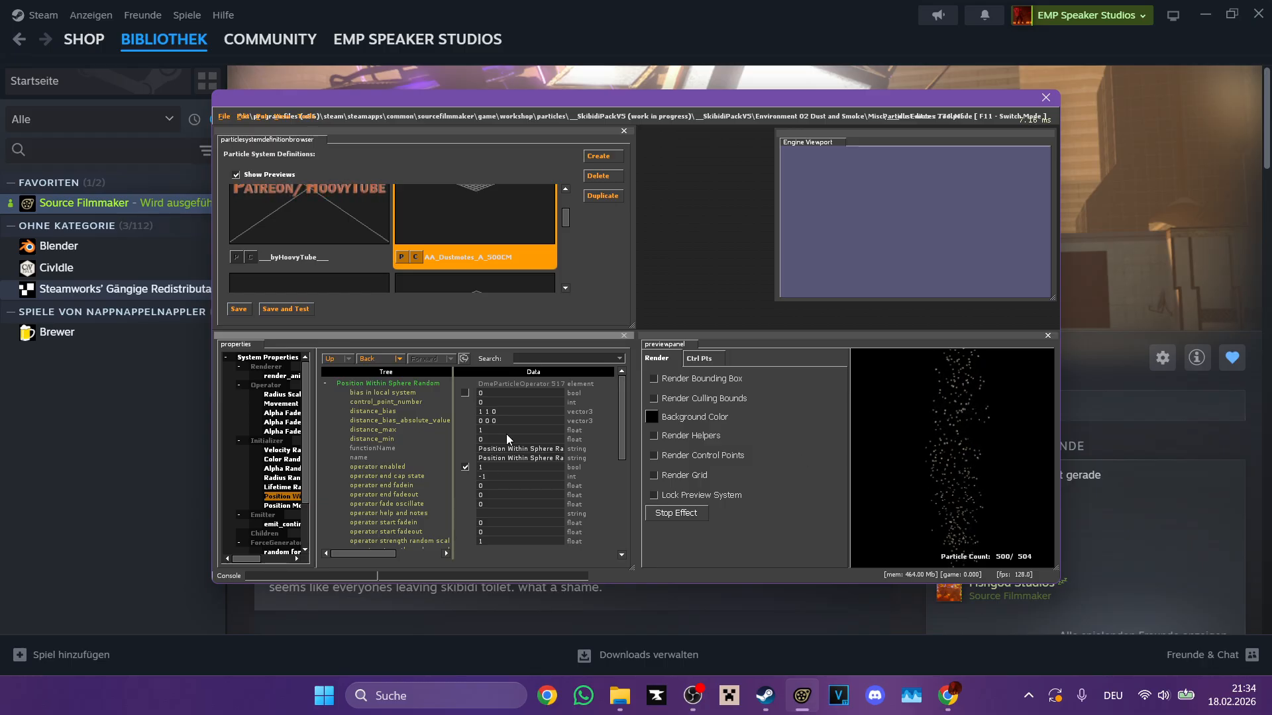
{"action": "scroll", "coordinate": [506, 434], "scroll_direction": "down", "scroll_amount": 6}
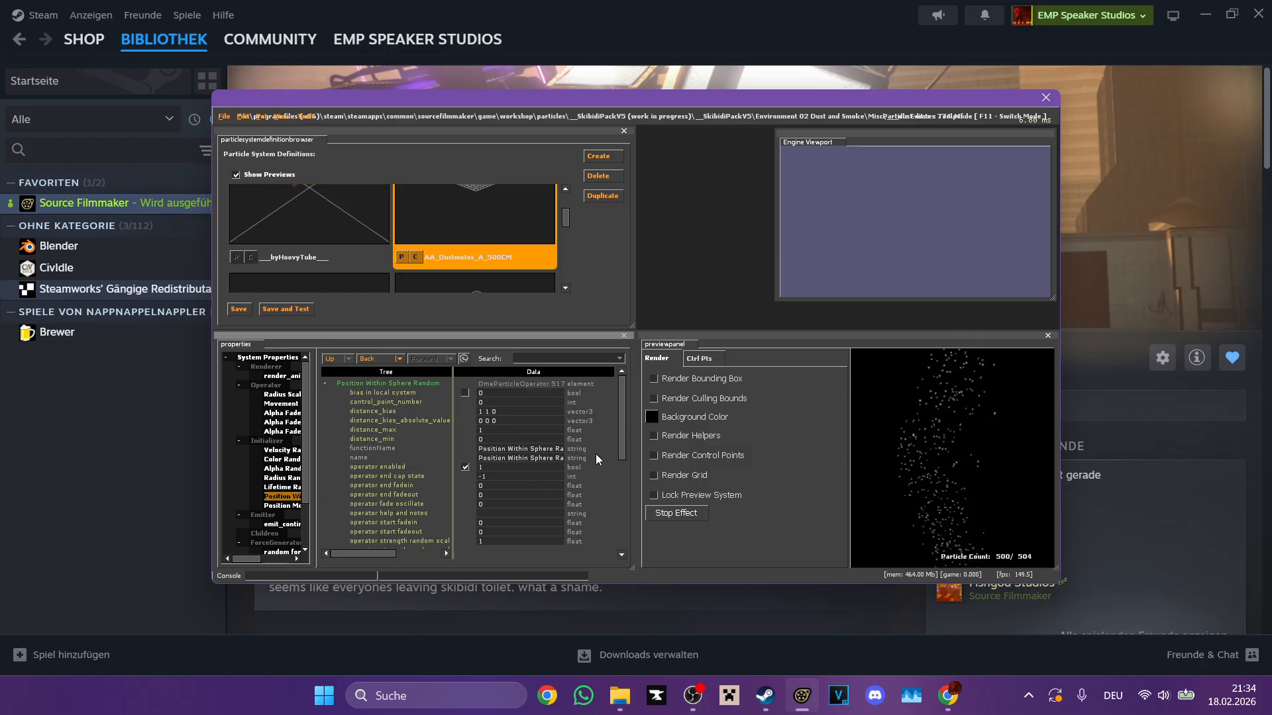
{"action": "scroll", "coordinate": [508, 490], "scroll_direction": "up", "scroll_amount": 6}
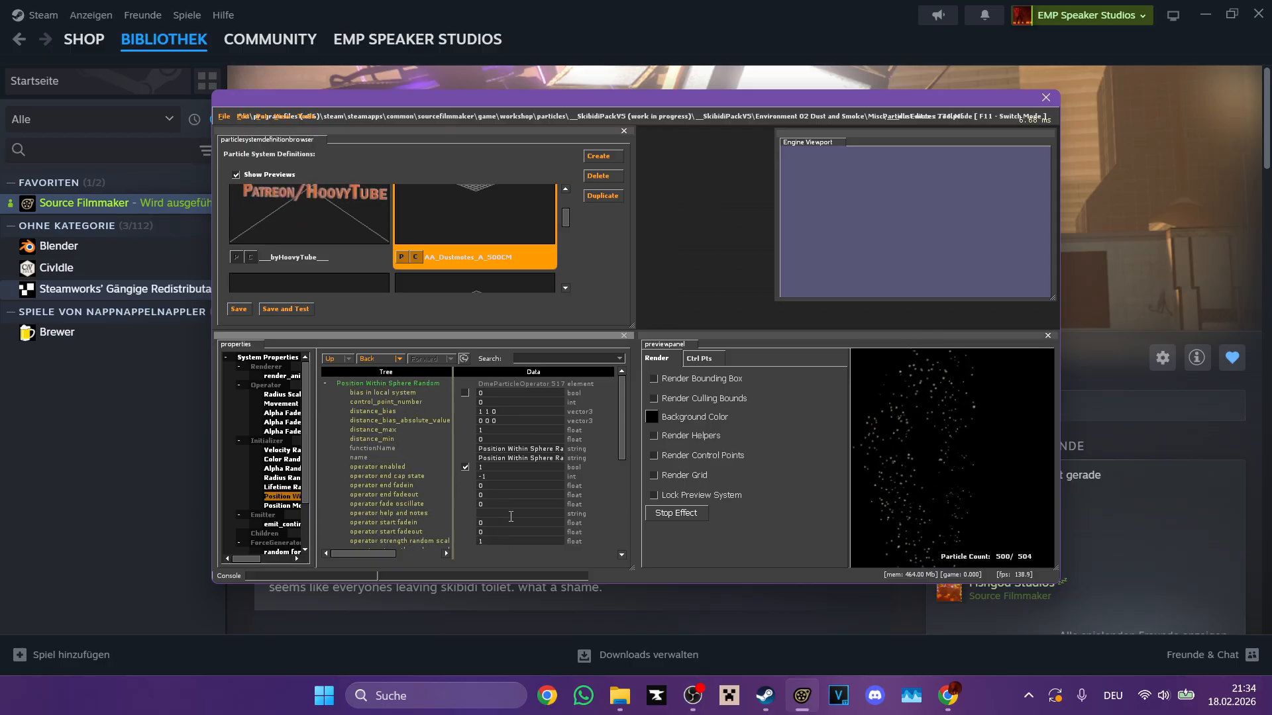
{"action": "left_click", "coordinate": [842, 536]}
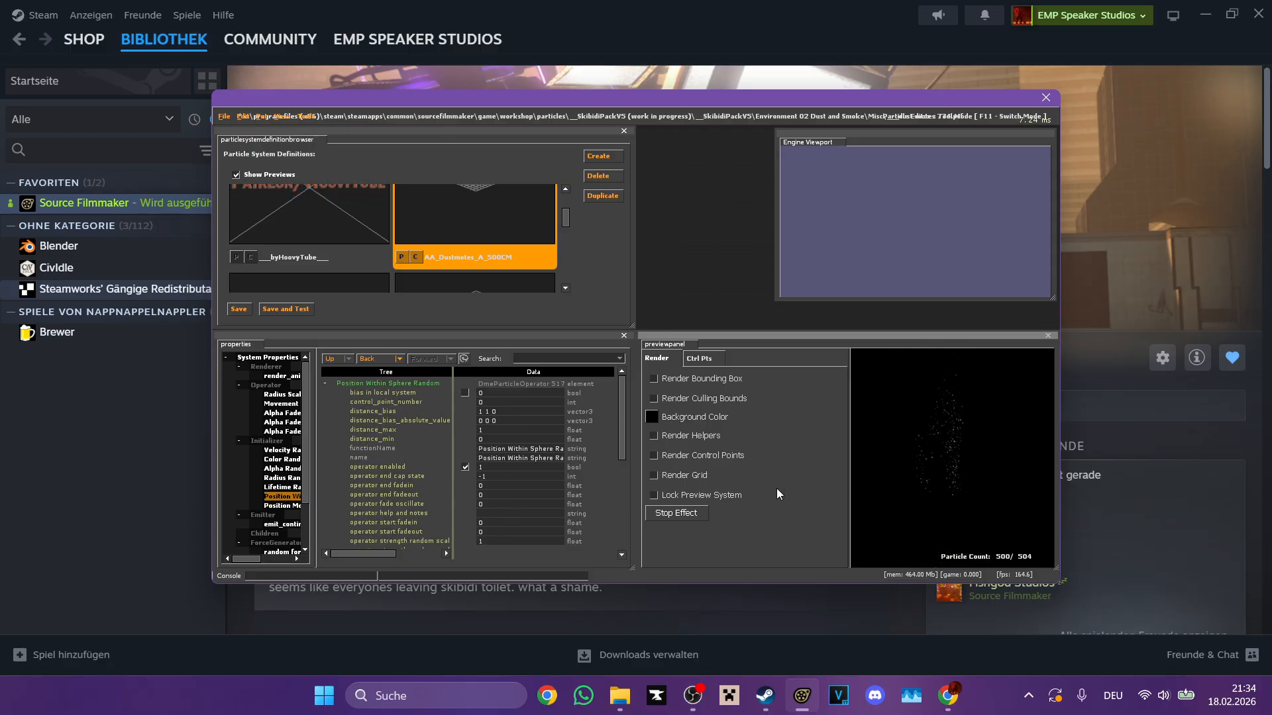
Step: Return the dust motes' distance_max to 400 and set Position Modify Offset Random's offset max to 0 0 80 and offset min to 0 0 -64
{"action": "left_click", "coordinate": [508, 431]}
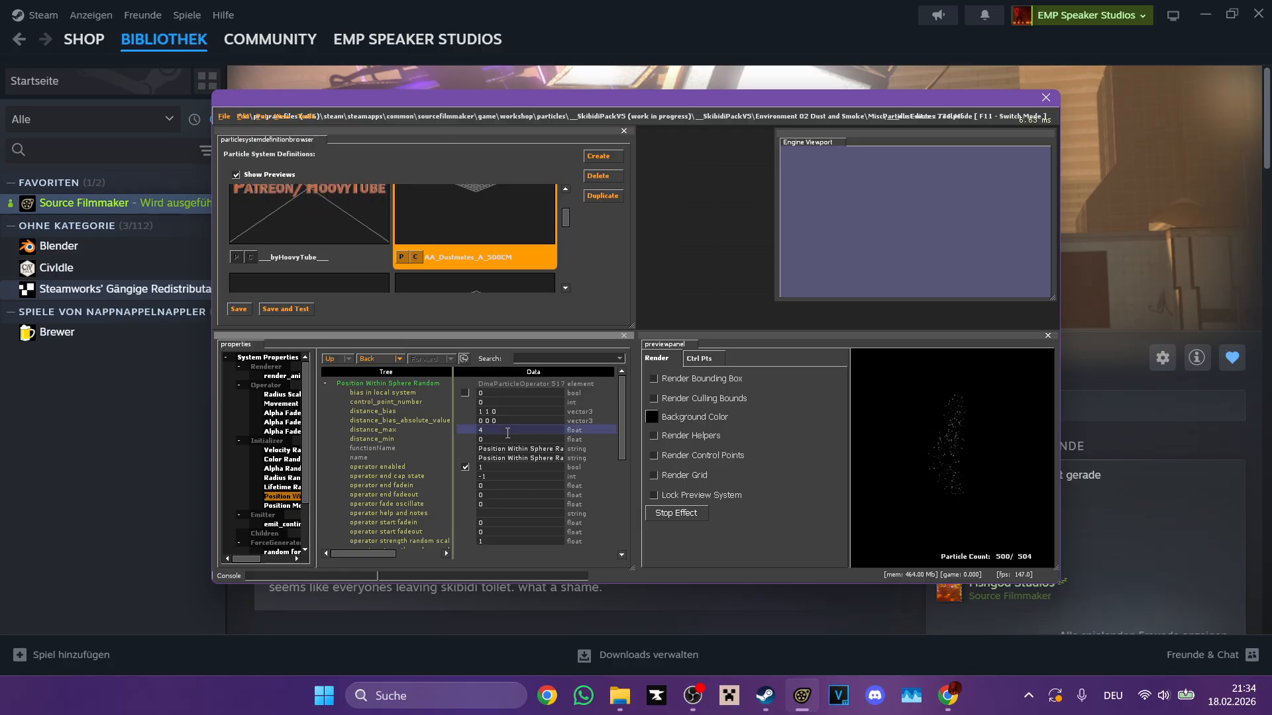
{"action": "left_click", "coordinate": [301, 506]}
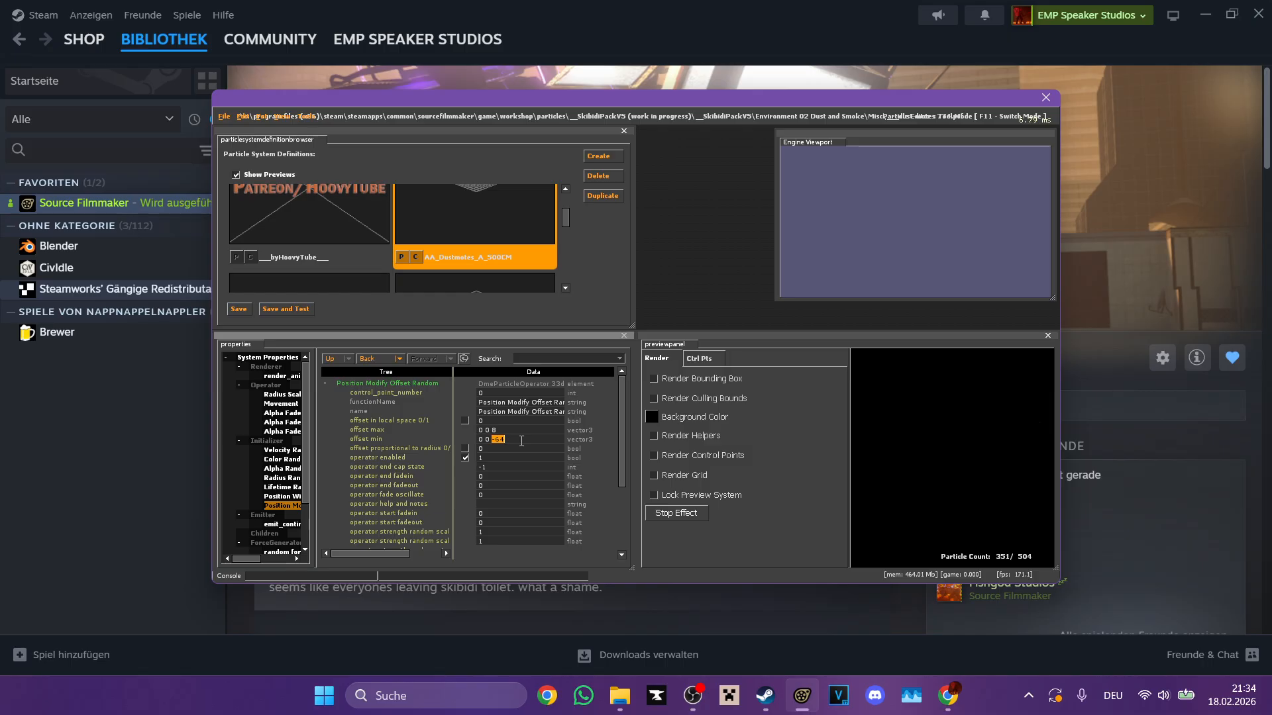
{"action": "left_click", "coordinate": [886, 464]}
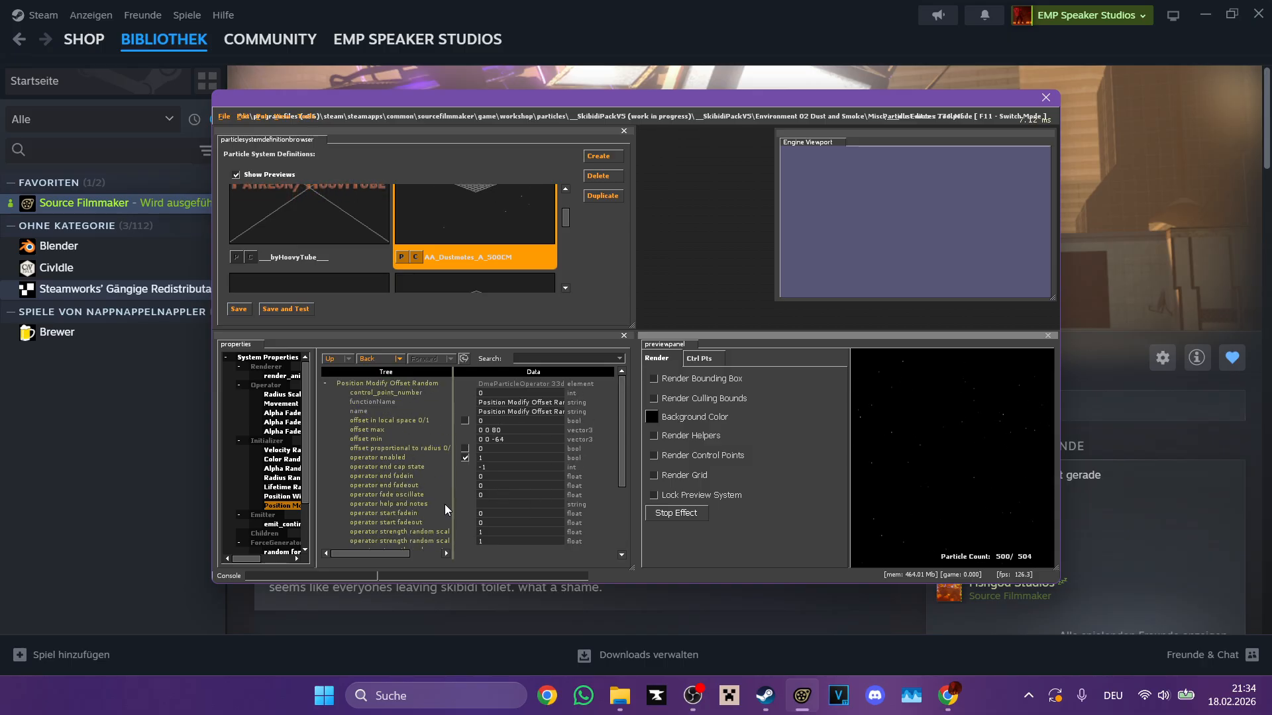
Step: Set lifetime_max and lifetime_min to 1 in the dust motes' Lifetime Random initializer
{"action": "left_click", "coordinate": [282, 488]}
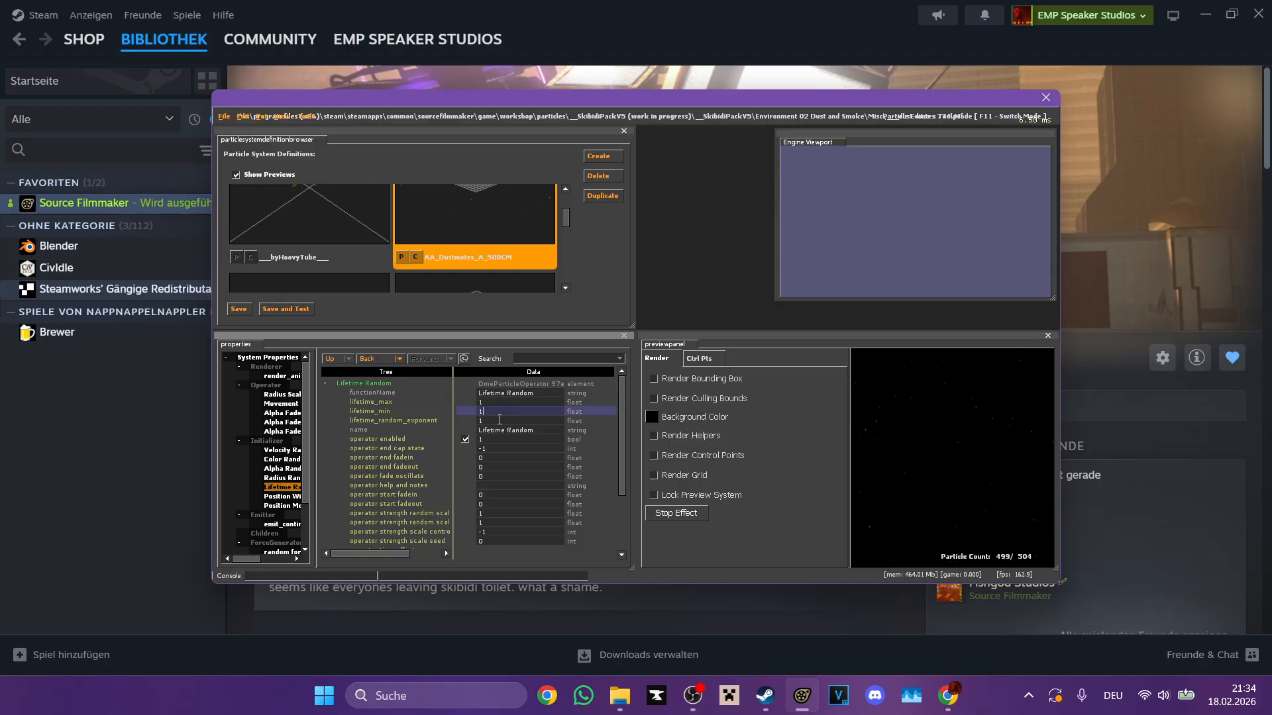
{"action": "left_click", "coordinate": [941, 452]}
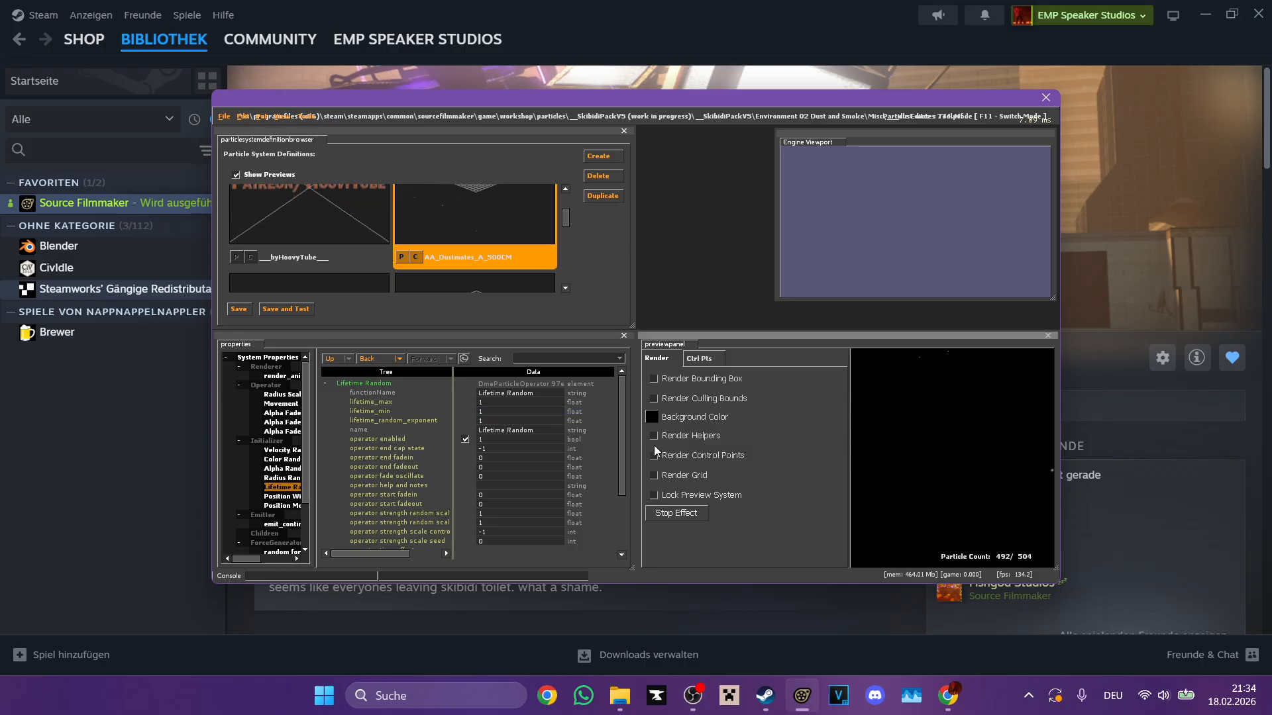
Step: Set both lifetime_max and lifetime_min of the dust motes to 100 and check the preview
{"action": "left_click", "coordinate": [539, 412]}
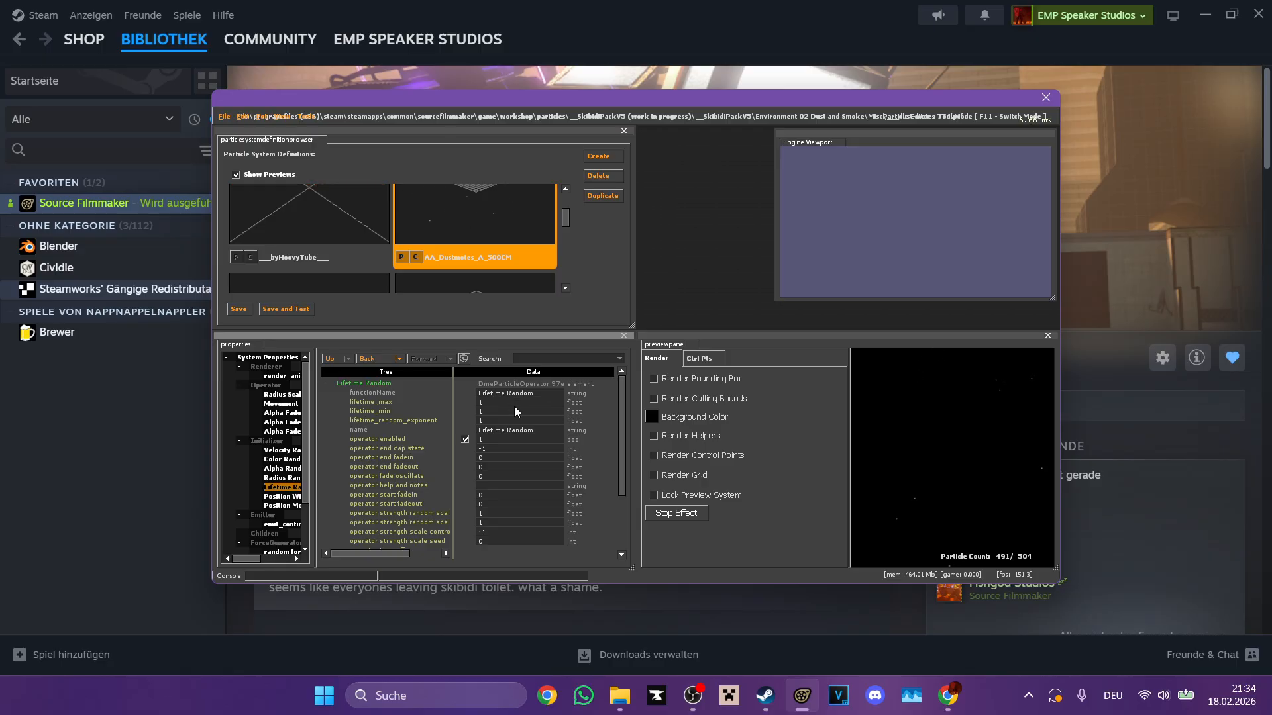
{"action": "type", "text": "00"}
{"action": "left_click", "coordinate": [505, 411]}
{"action": "type", "text": "00"}
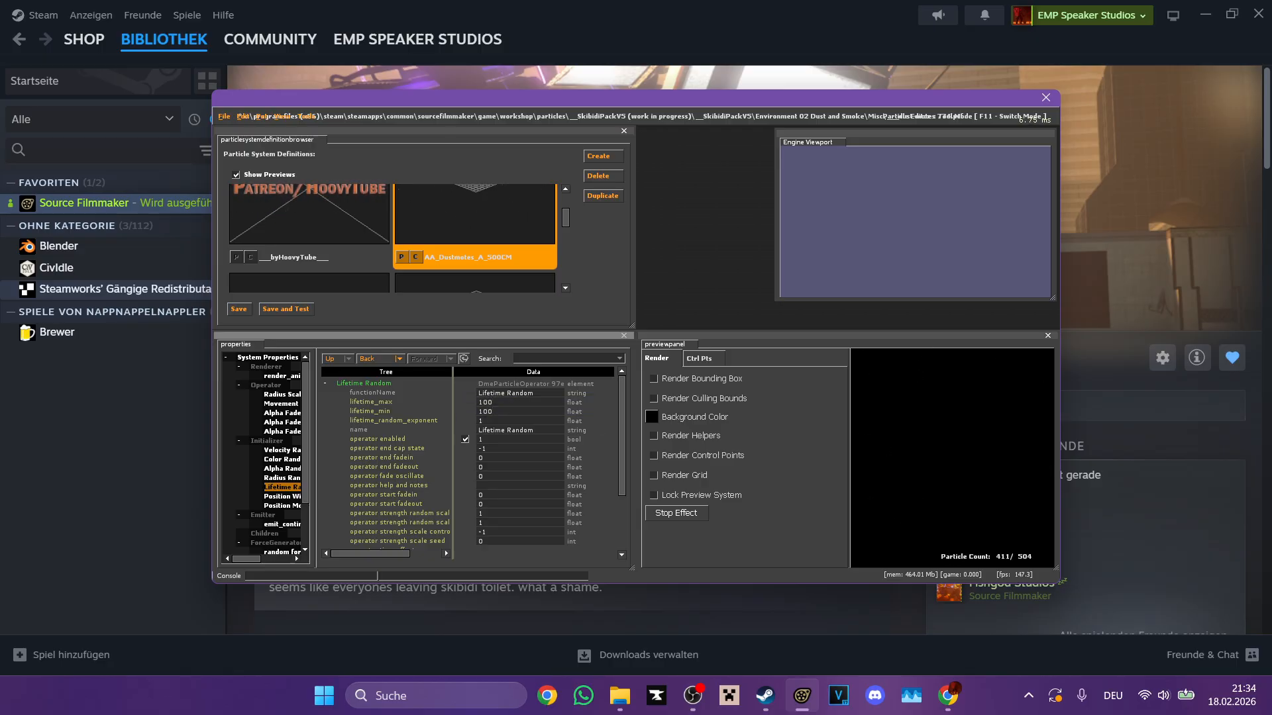
{"action": "left_click", "coordinate": [941, 452]}
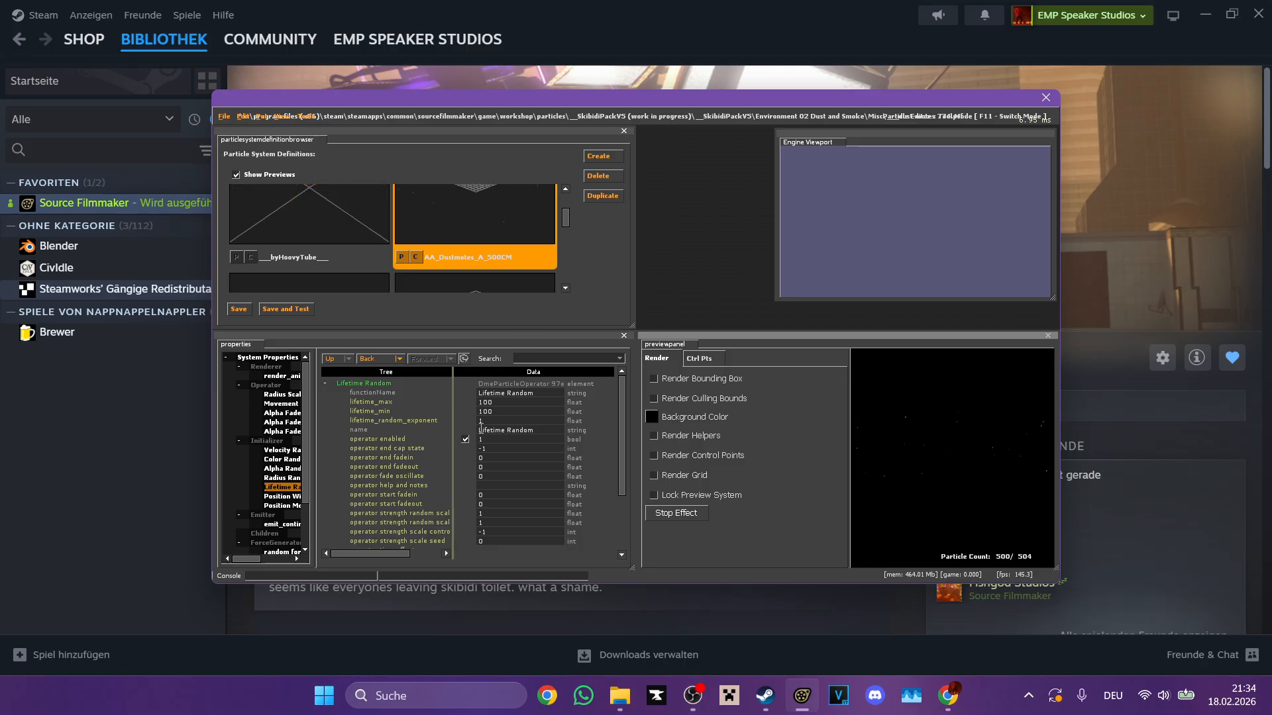
Step: Undo the last lifetime_max and lifetime_min changes of the dust motes
{"action": "key", "text": "ctrl+z"}
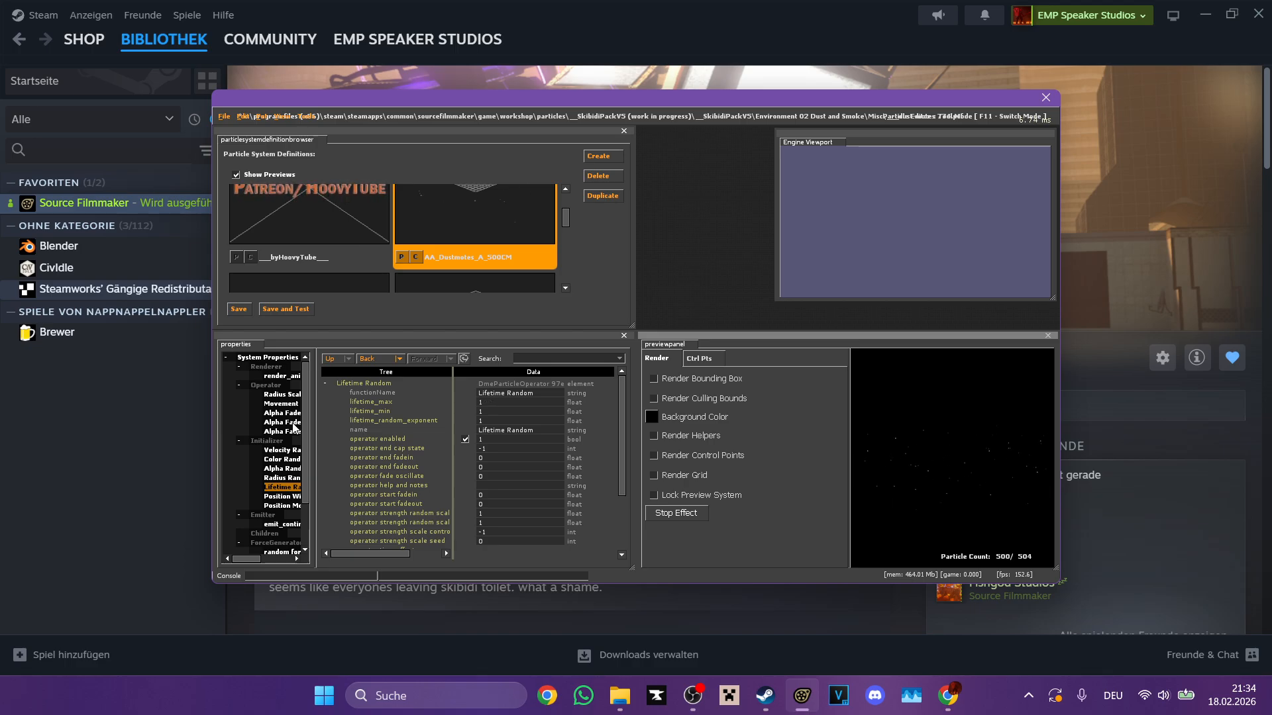
{"action": "left_click", "coordinate": [494, 412]}
{"action": "type", "text": "22222"}
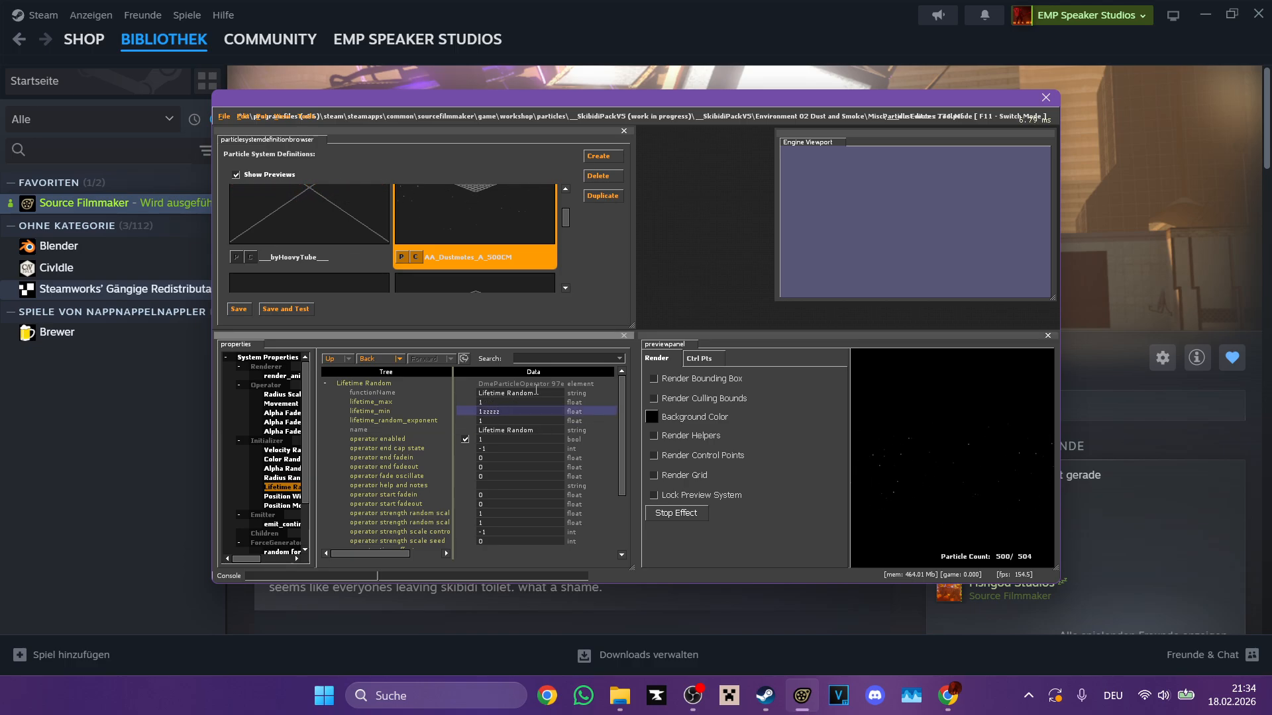
{"action": "key", "text": "Return"}
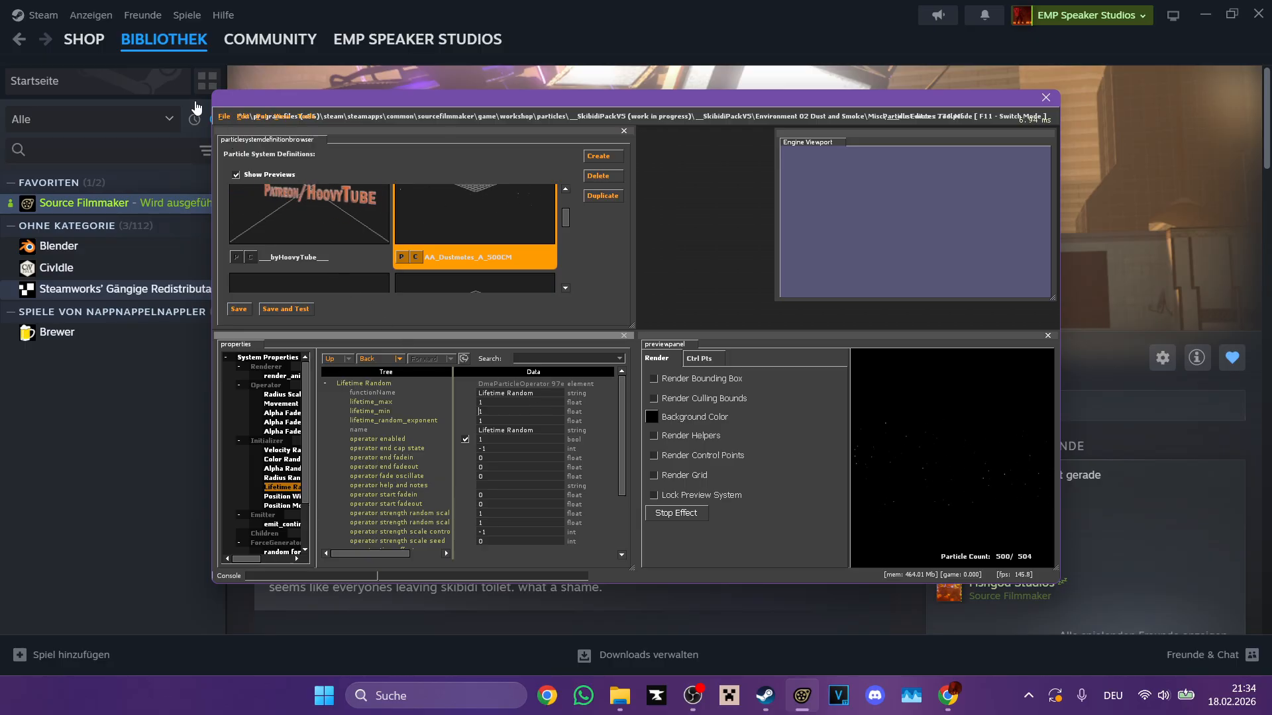
Step: Start opening another particle file without saving the dust motes changes, and browse up to the __SkibidiPackV5 folder
{"action": "left_click", "coordinate": [224, 116]}
{"action": "left_click", "coordinate": [232, 143]}
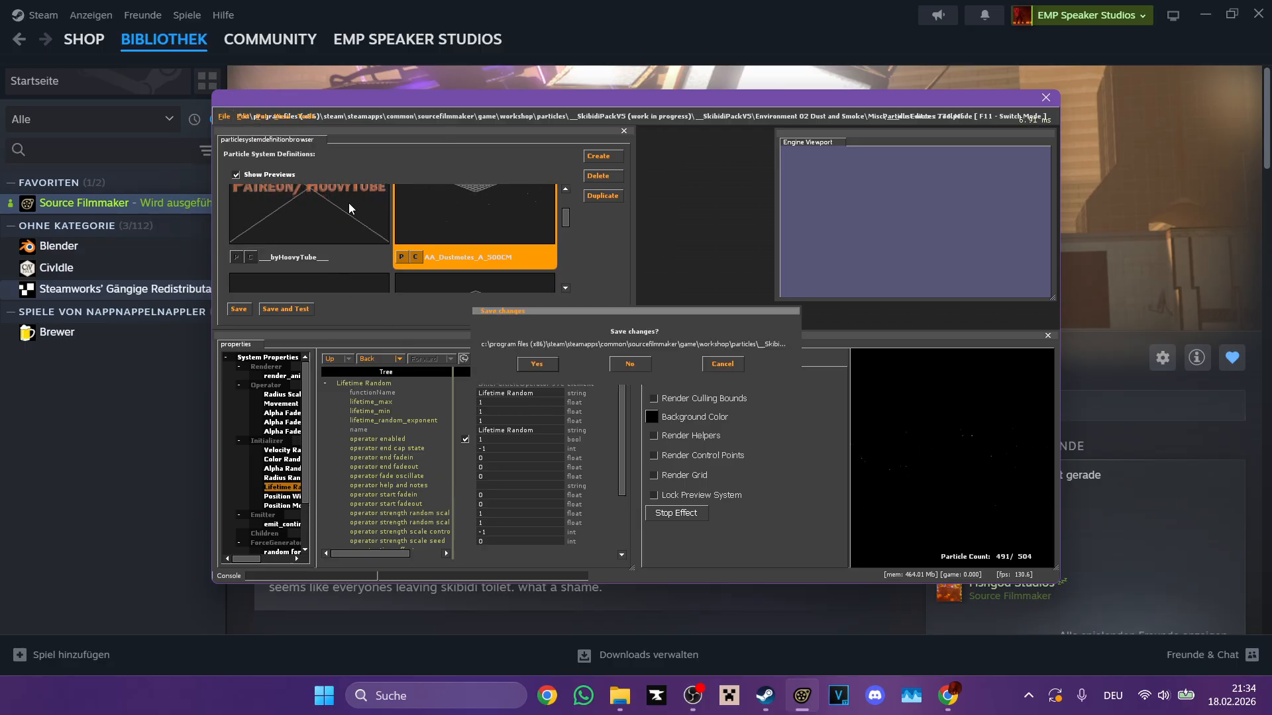
{"action": "left_click", "coordinate": [643, 368]}
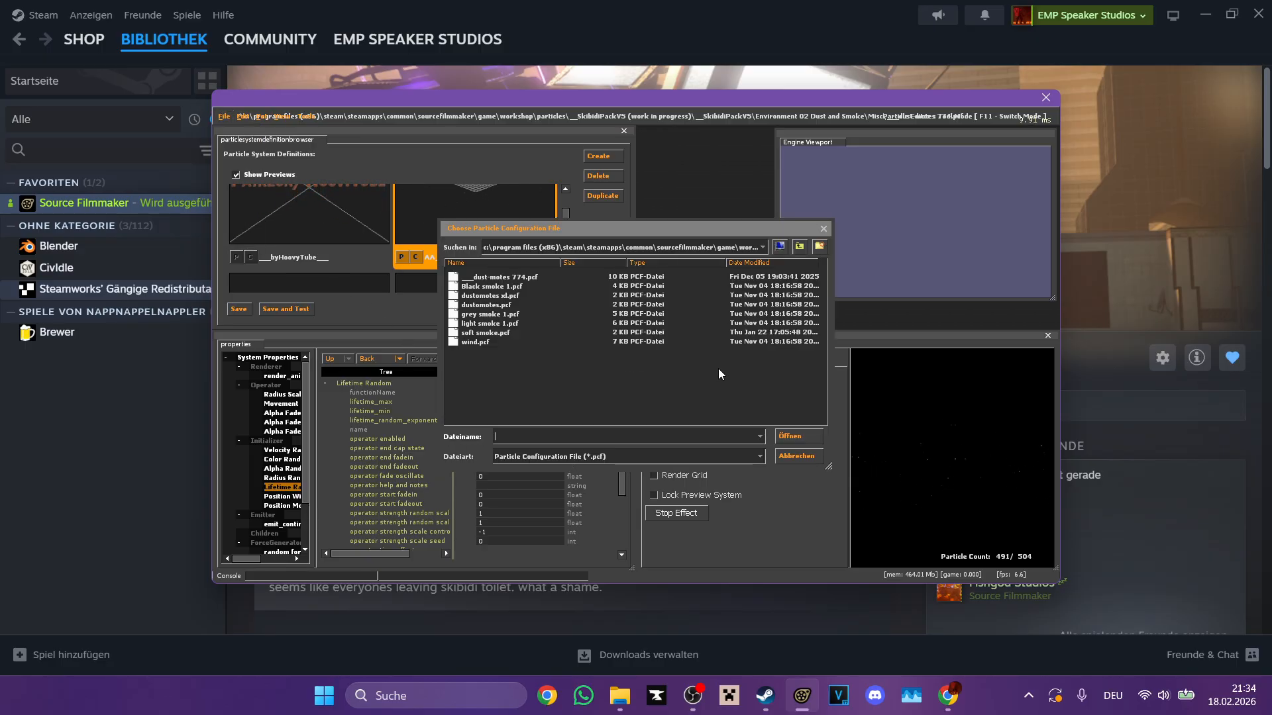
{"action": "left_click", "coordinate": [799, 246]}
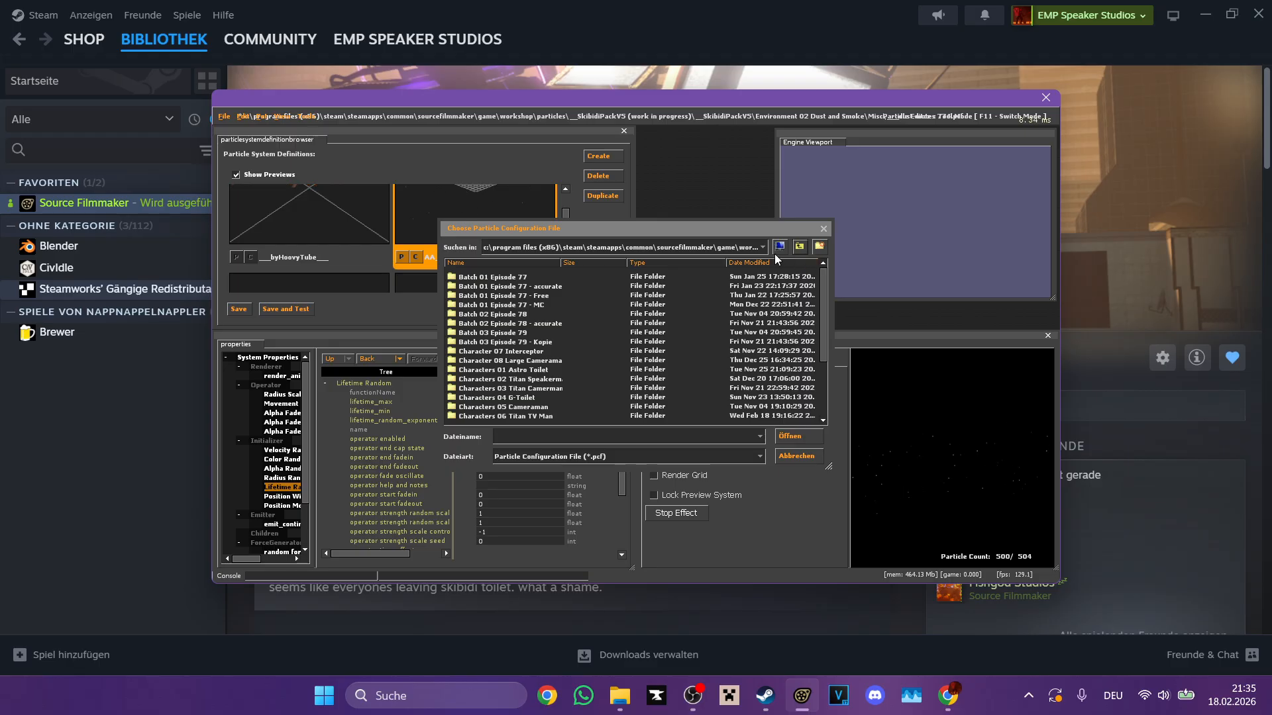
Step: Open small fire 2.pcf from the Misc folder inside Environment 01 Fire
{"action": "scroll", "coordinate": [704, 343], "scroll_direction": "down", "scroll_amount": 3}
{"action": "left_click", "coordinate": [526, 351]}
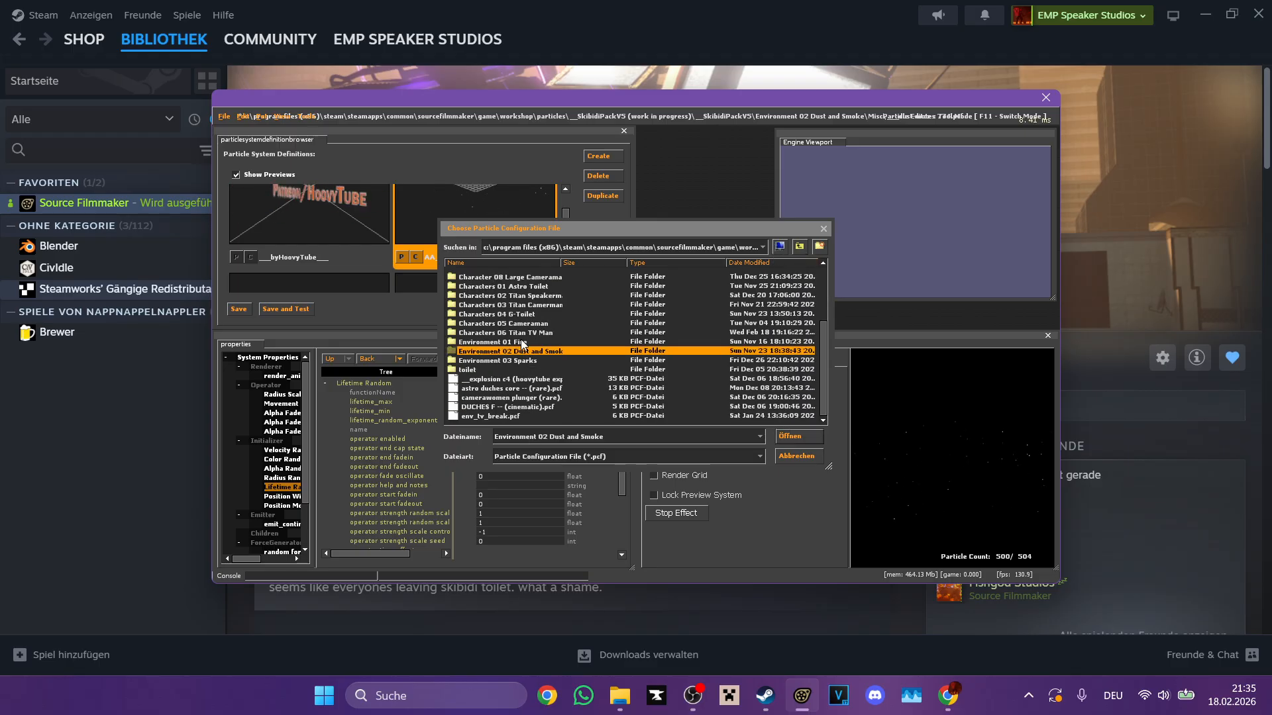
{"action": "double_click", "coordinate": [521, 341]}
{"action": "left_click", "coordinate": [533, 285]}
{"action": "left_click", "coordinate": [523, 276]}
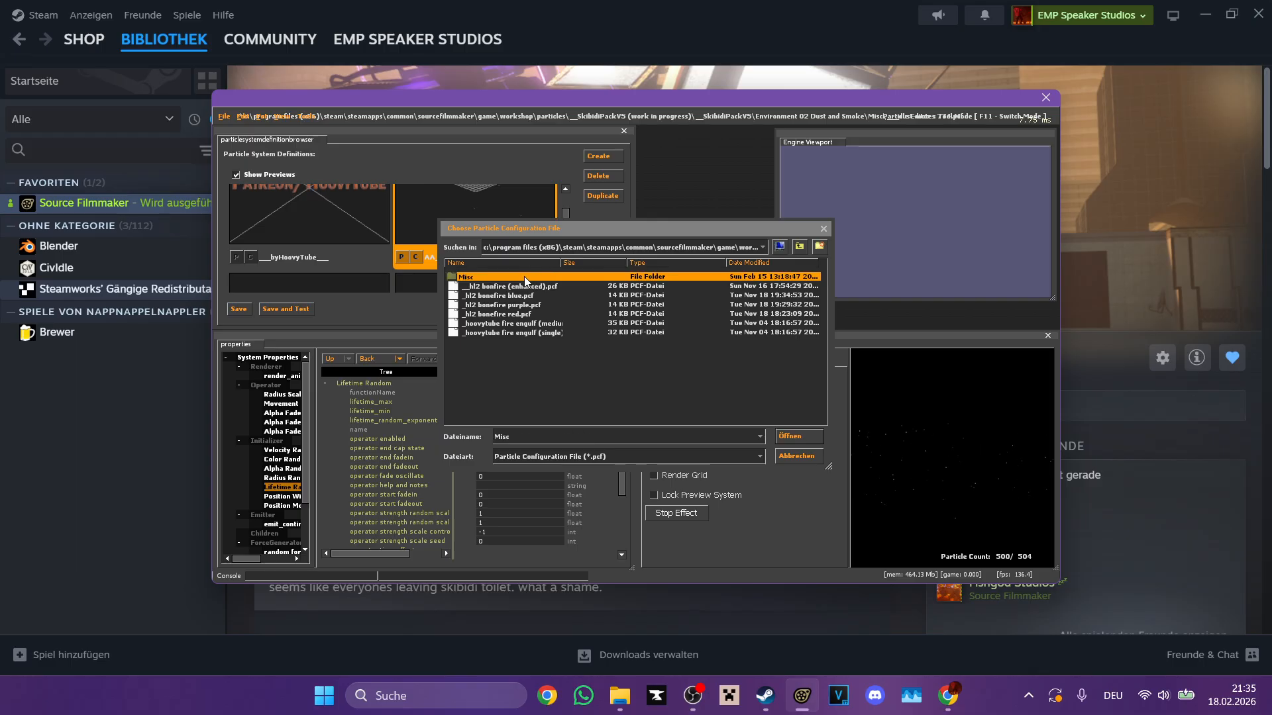
{"action": "double_click", "coordinate": [524, 277]}
{"action": "scroll", "coordinate": [592, 375], "scroll_direction": "down", "scroll_amount": 3}
{"action": "scroll", "coordinate": [592, 375], "scroll_direction": "down", "scroll_amount": 3}
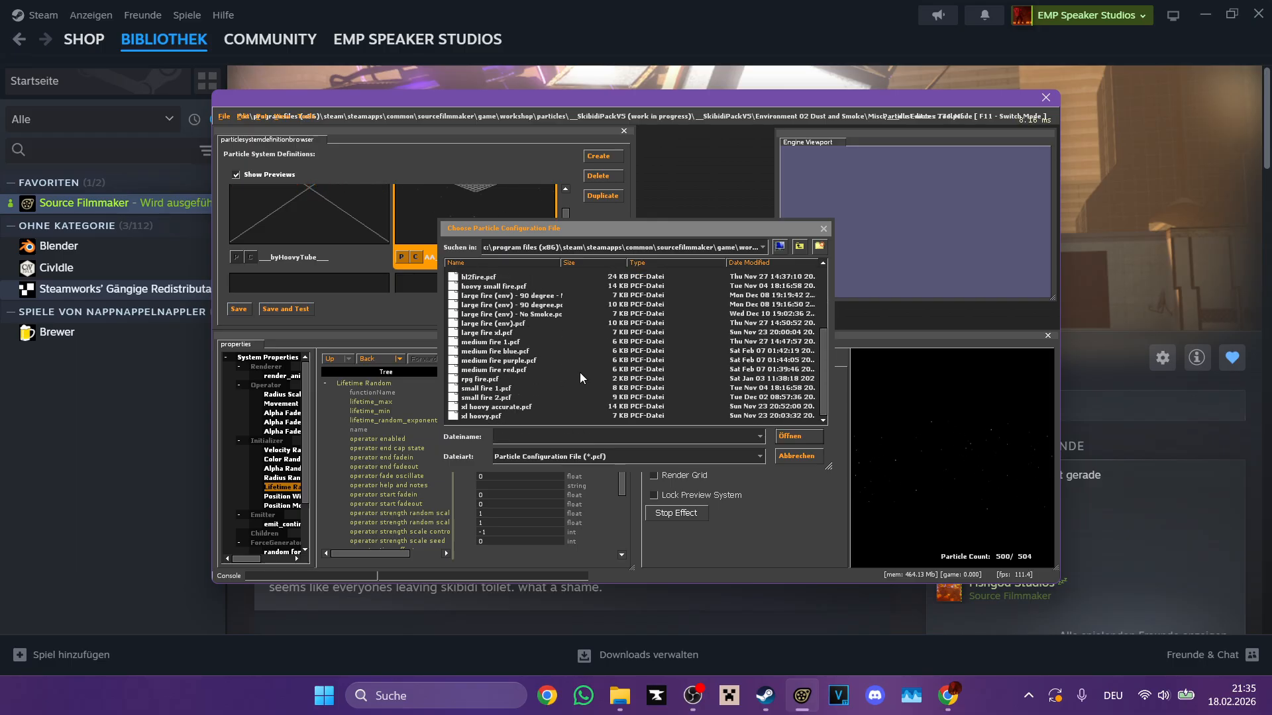
{"action": "left_click", "coordinate": [514, 388]}
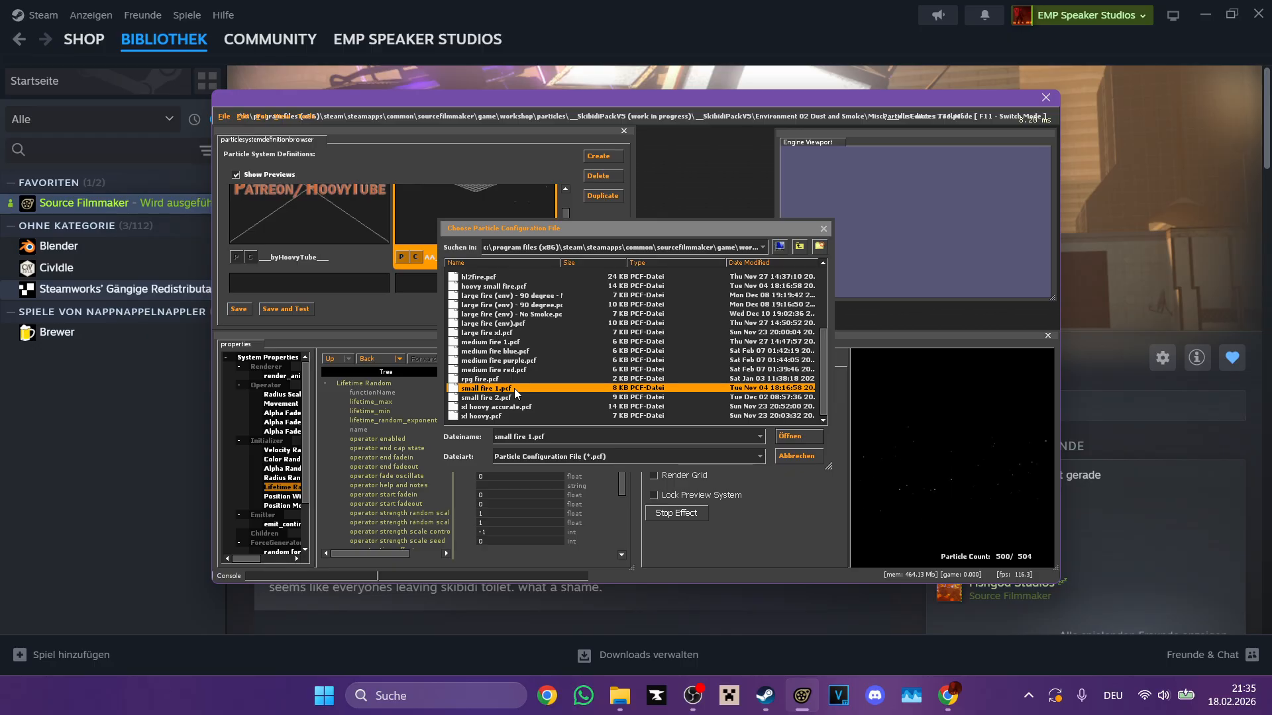
{"action": "double_click", "coordinate": [513, 397]}
Step: Preview the _LARGE CAMERMAN DAMAGED FIRE system with Render Helpers and Render Grid turned off
{"action": "left_click", "coordinate": [296, 252]}
{"action": "left_click", "coordinate": [670, 435]}
{"action": "left_click", "coordinate": [684, 476]}
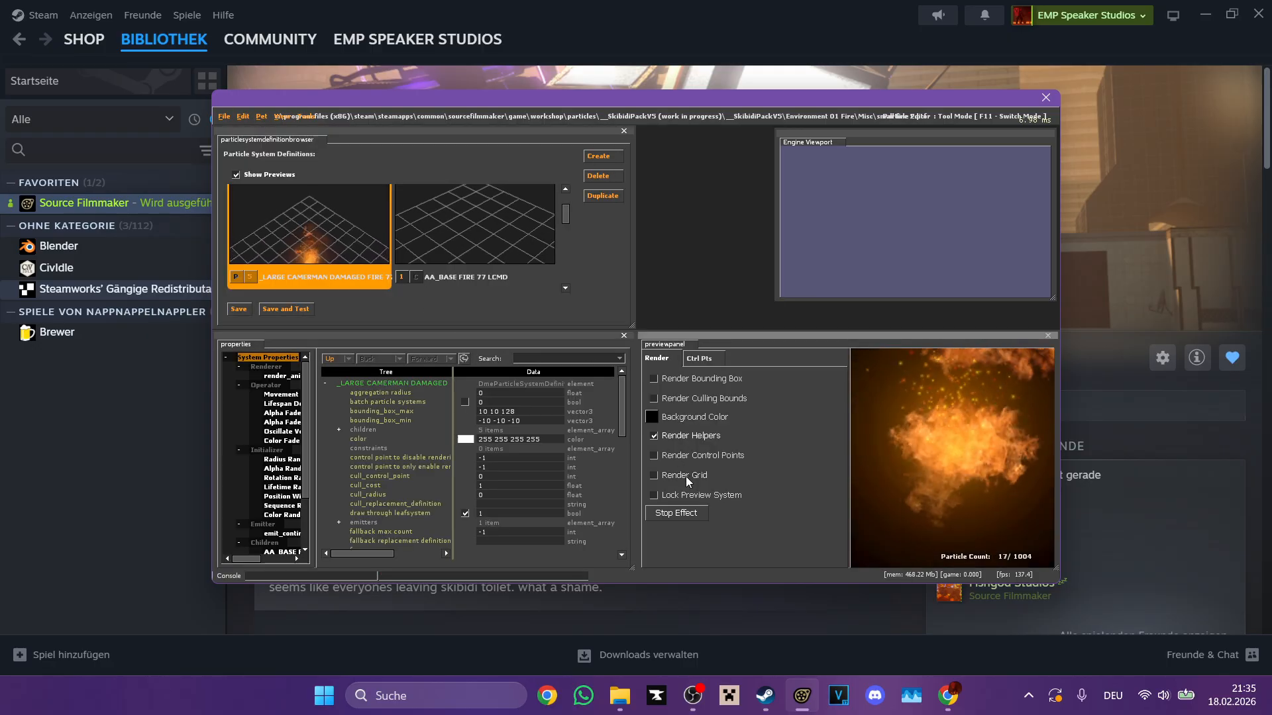
Step: Examine the AA_BASE FIRE and AB_SMOKE component systems and return to the _LARGE CAMERMAN DAMAGED FIRE parent system
{"action": "scroll", "coordinate": [467, 284], "scroll_direction": "down", "scroll_amount": 1}
{"action": "scroll", "coordinate": [447, 252], "scroll_direction": "down", "scroll_amount": 4}
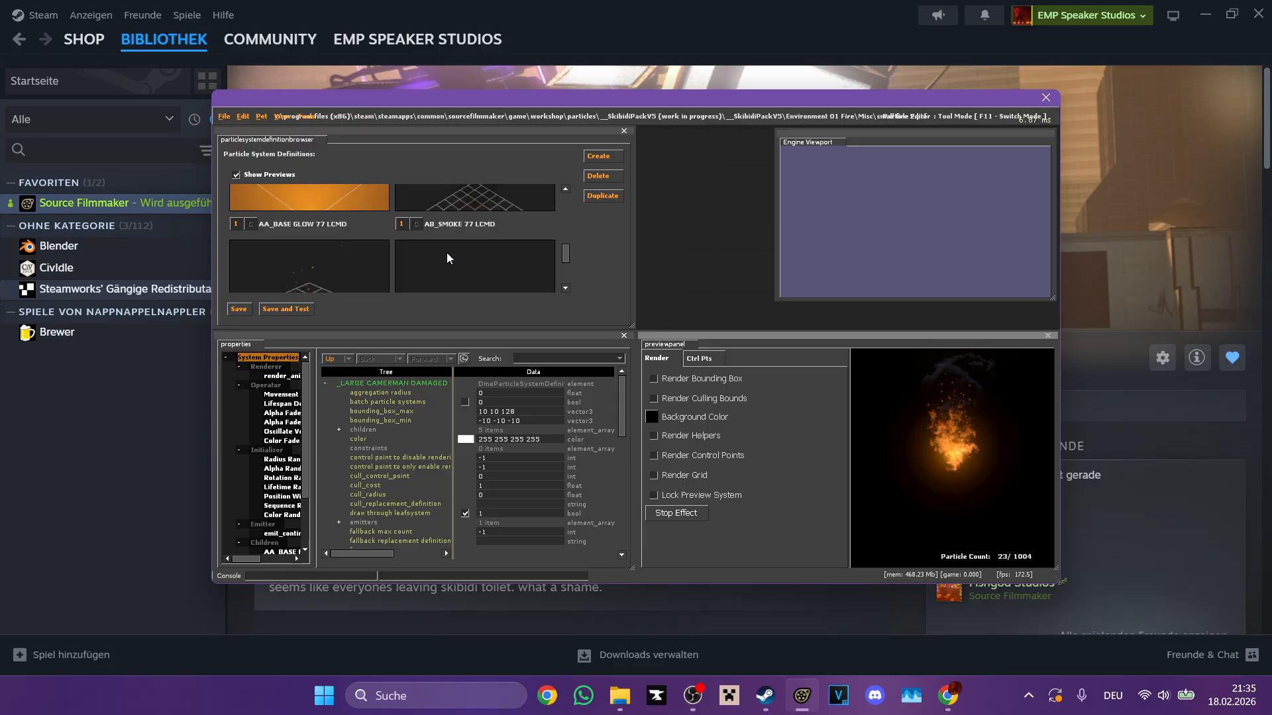
{"action": "scroll", "coordinate": [447, 253], "scroll_direction": "up", "scroll_amount": 4}
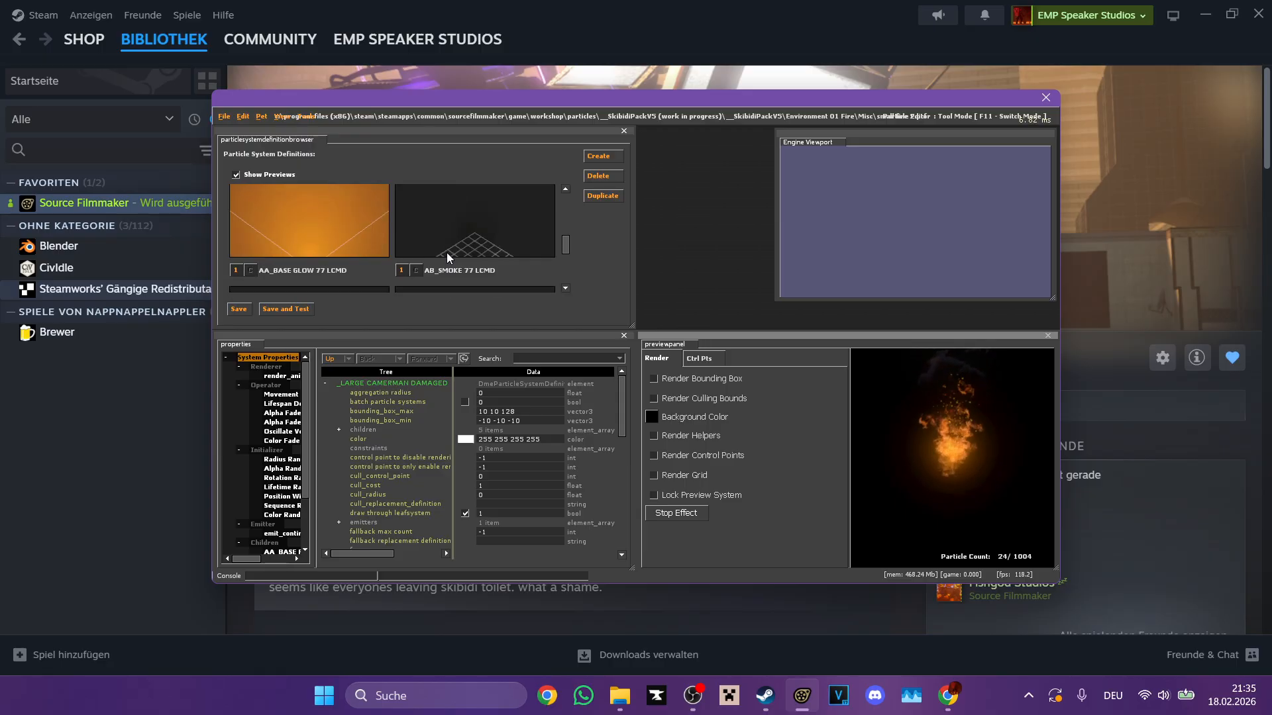
{"action": "left_click", "coordinate": [415, 234]}
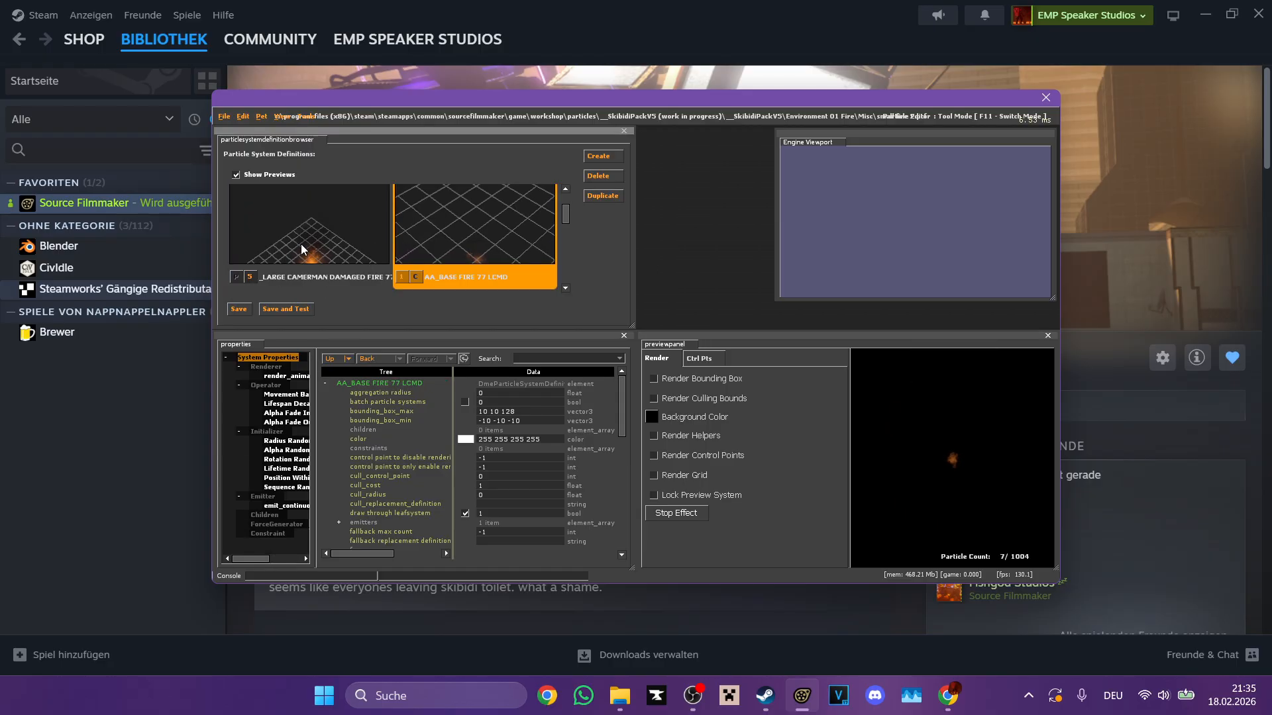
{"action": "left_click", "coordinate": [350, 247]}
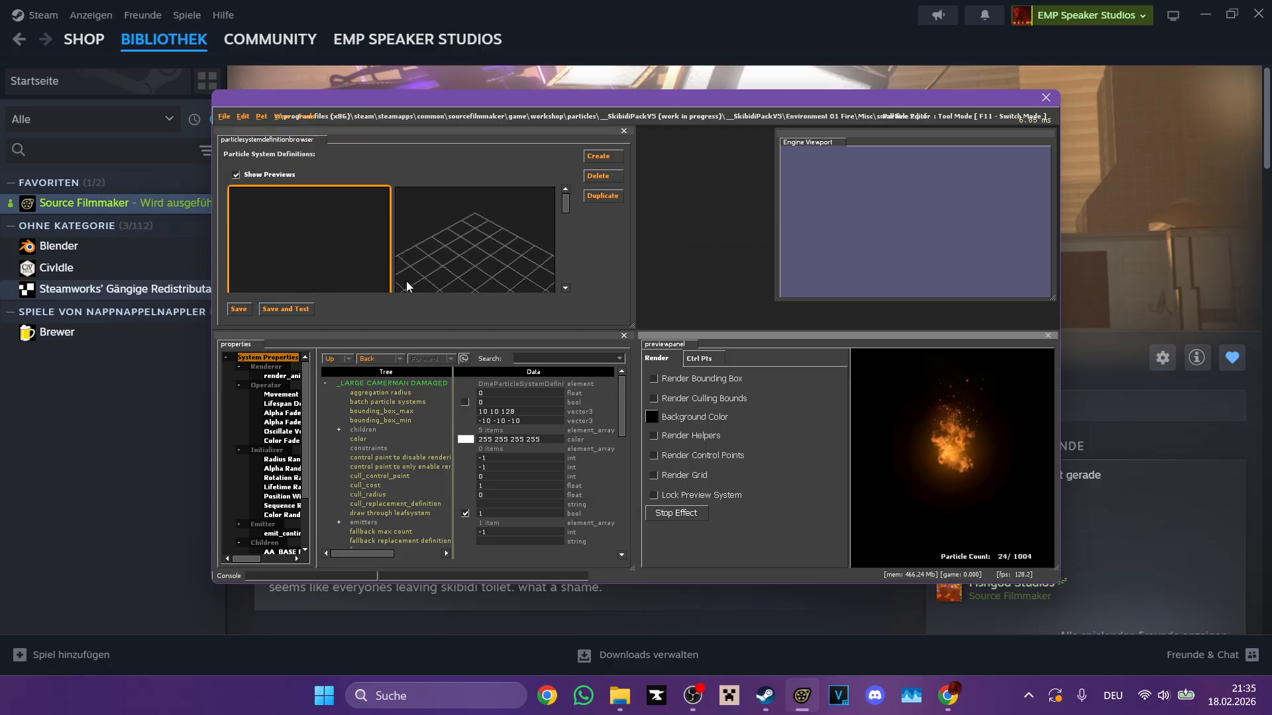
{"action": "scroll", "coordinate": [407, 286], "scroll_direction": "down", "scroll_amount": 1}
{"action": "left_click", "coordinate": [509, 263]}
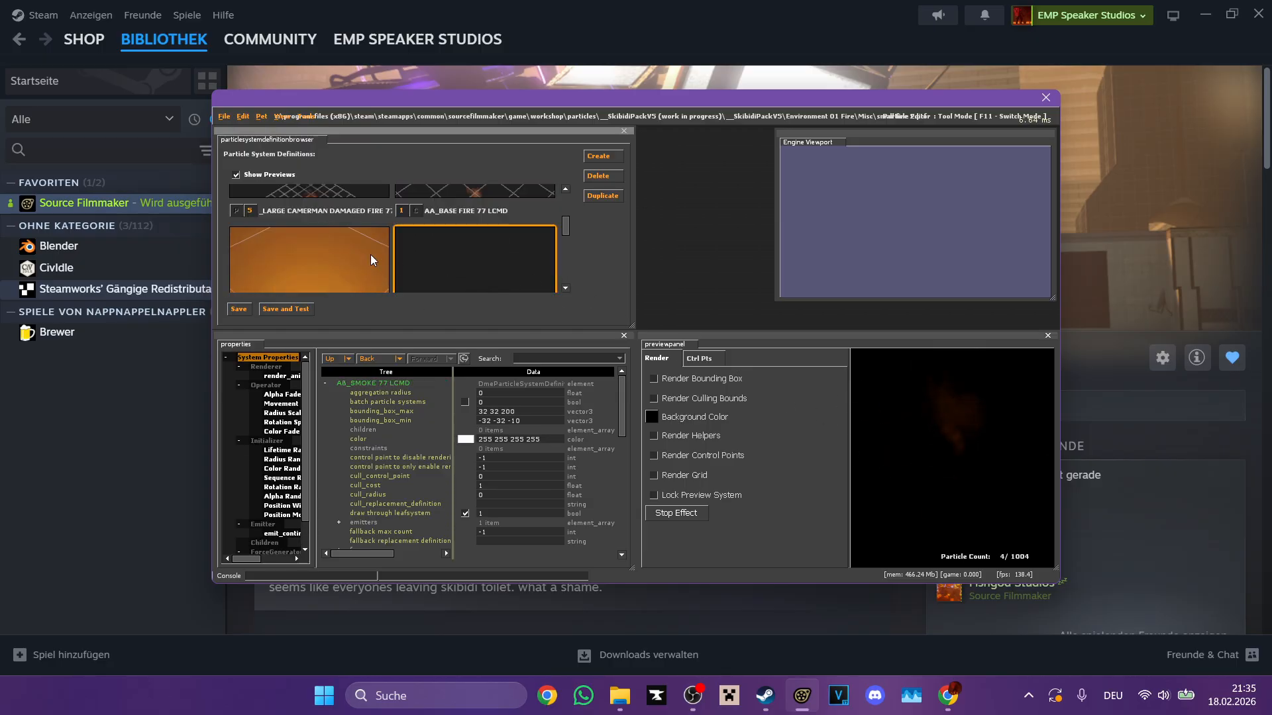
{"action": "scroll", "coordinate": [371, 255], "scroll_direction": "up", "scroll_amount": 1}
{"action": "left_click", "coordinate": [347, 260]}
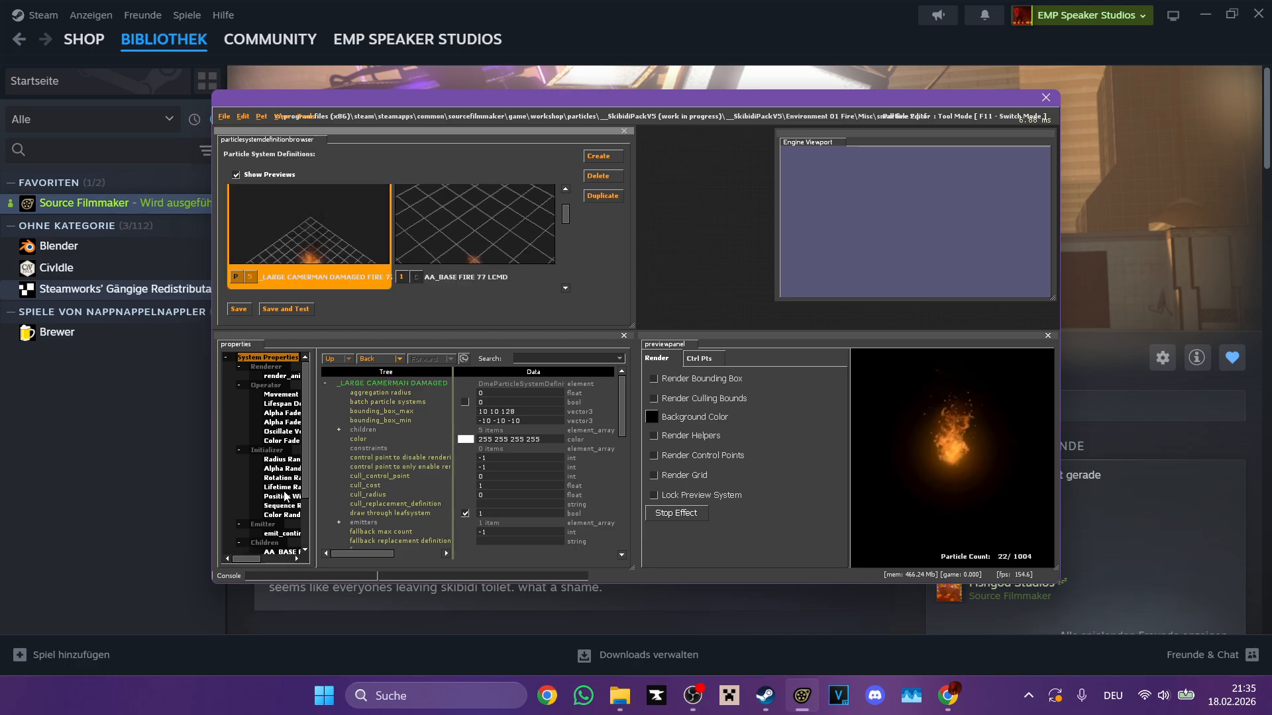
Step: Set the gravity of the large fire's Movement Basic operator to 0 0 0 and check the preview
{"action": "left_click", "coordinate": [281, 459]}
{"action": "left_click", "coordinate": [282, 440]}
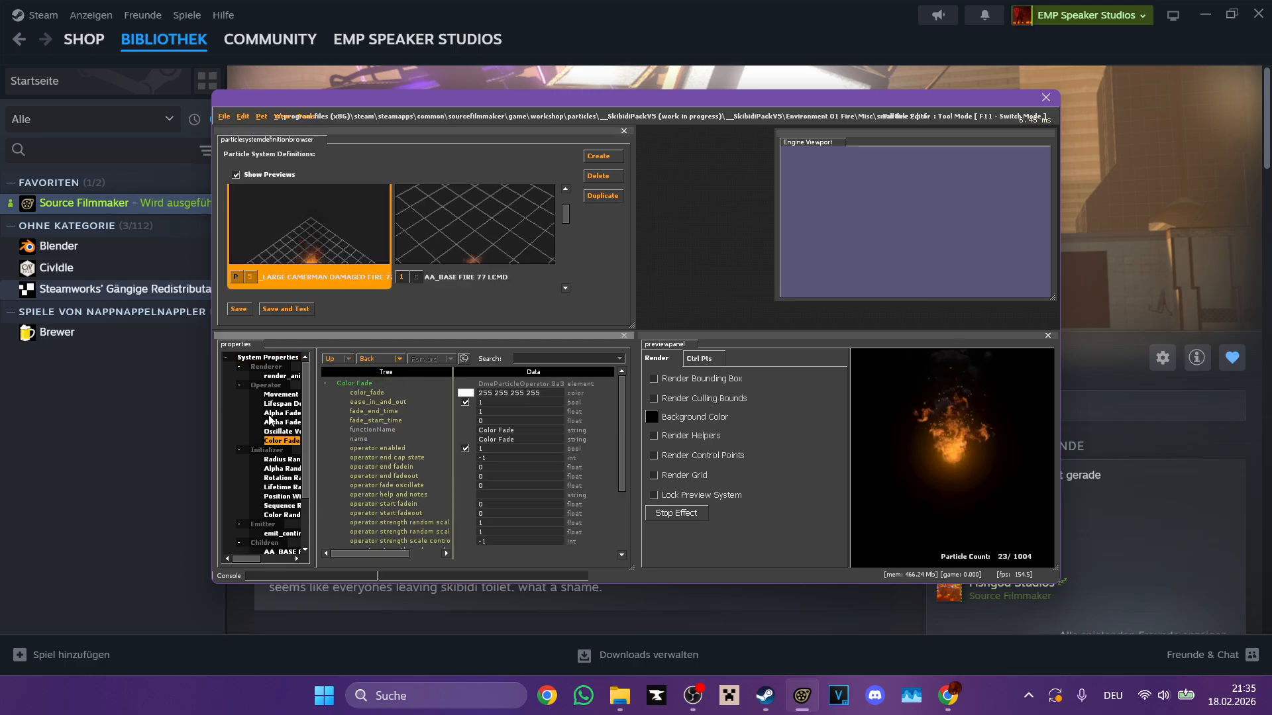
{"action": "left_click", "coordinate": [281, 394]}
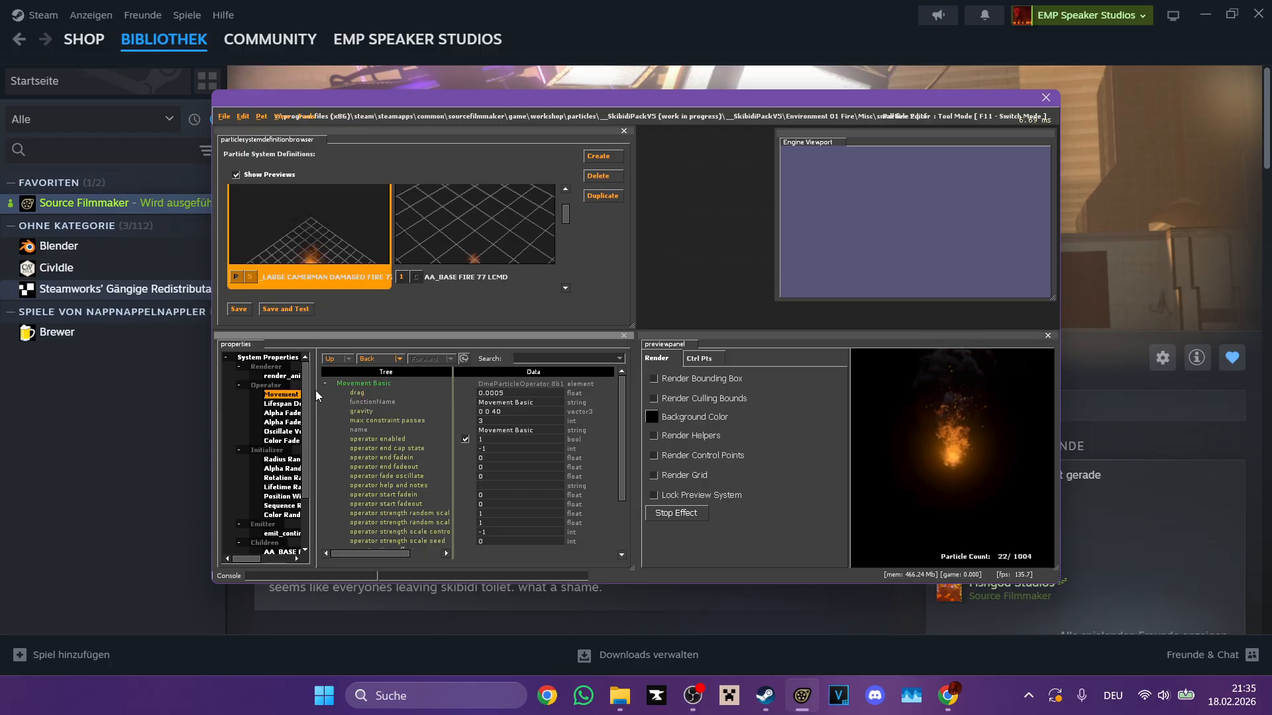
{"action": "left_click", "coordinate": [502, 420]}
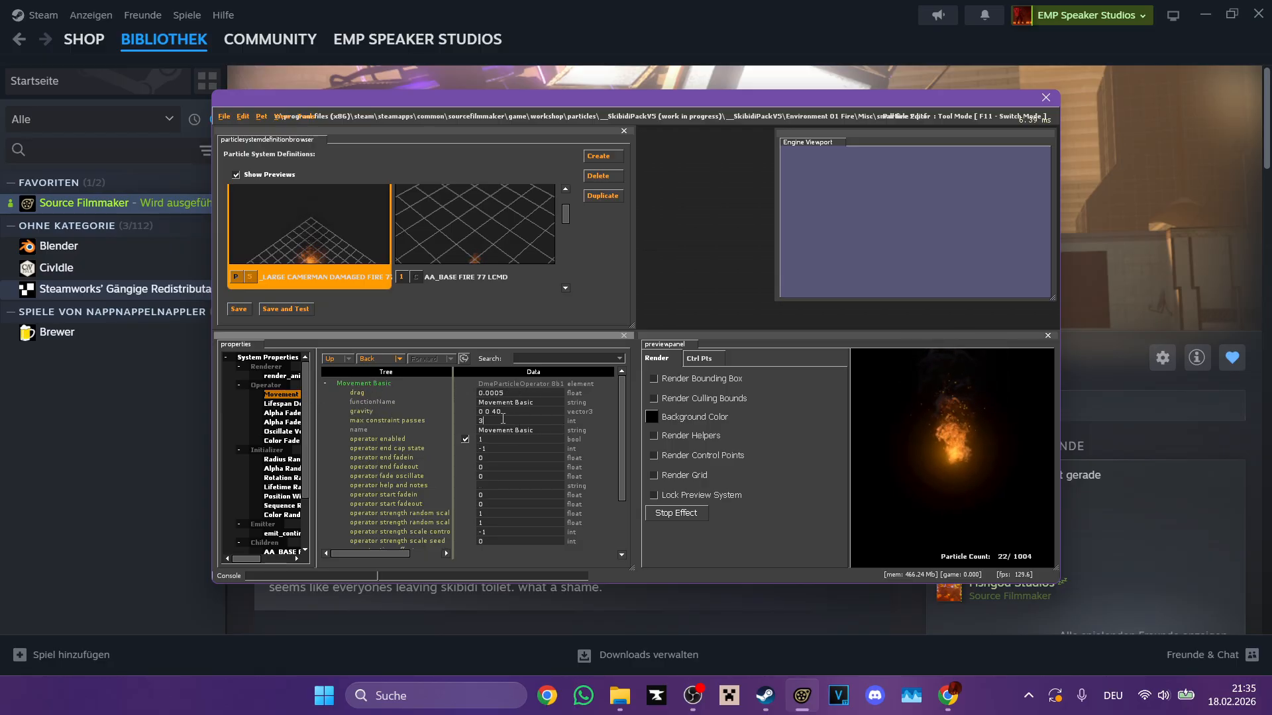
{"action": "double_click", "coordinate": [511, 409]}
{"action": "type", "text": "0"}
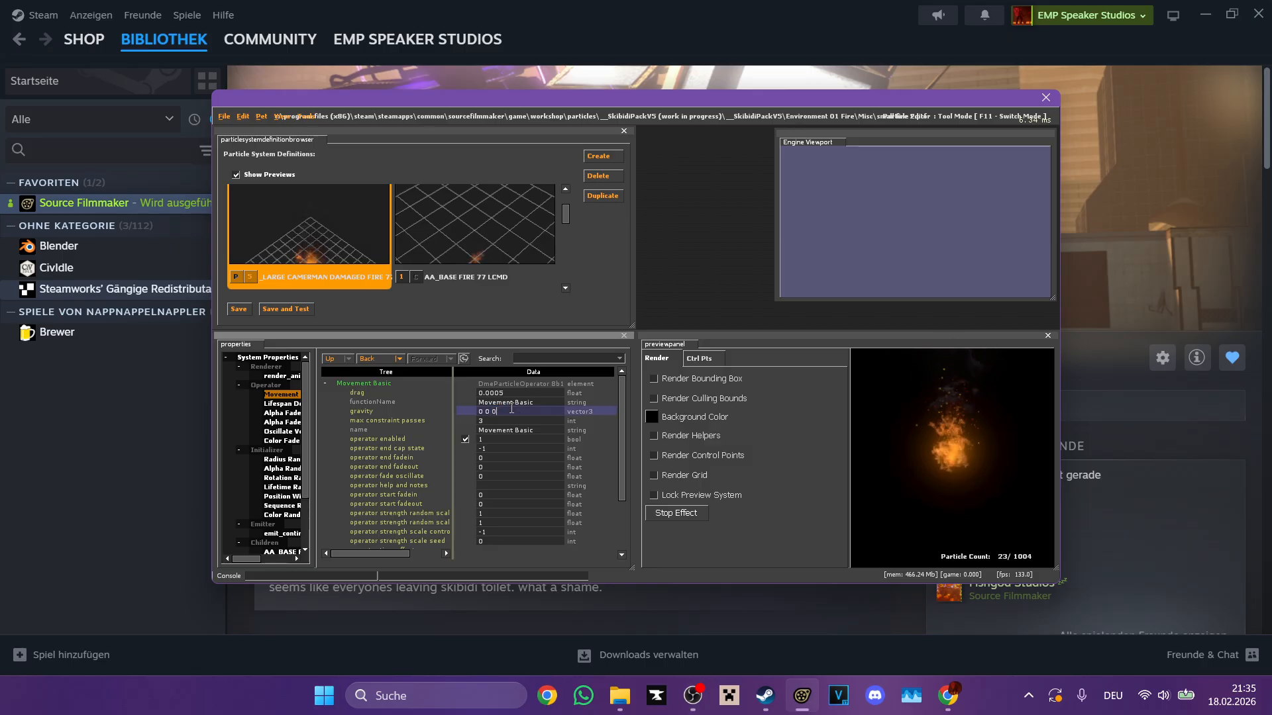
{"action": "key", "text": "Return"}
{"action": "right_click_drag", "start_coordinate": [892, 399], "coordinate": [955, 470]}
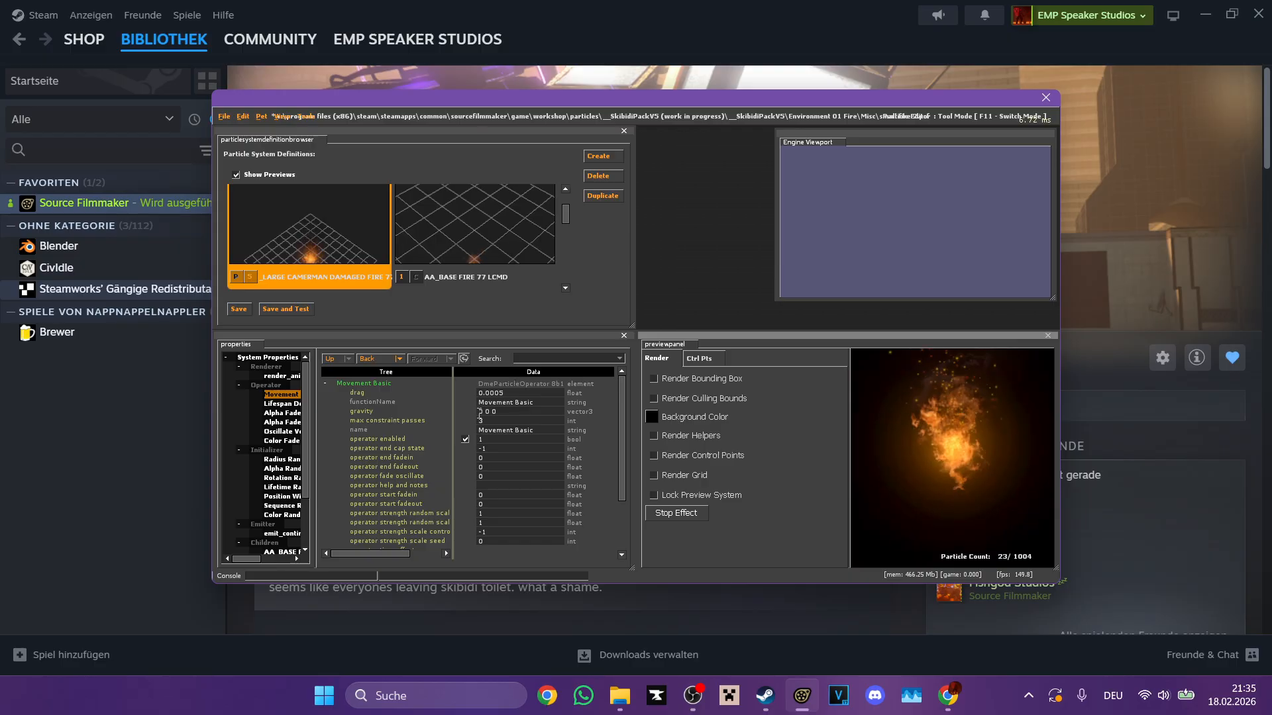
Step: Set the Movement Basic gravity of the large fire to 0 0 40 and check the preview
{"action": "double_click", "coordinate": [493, 411]}
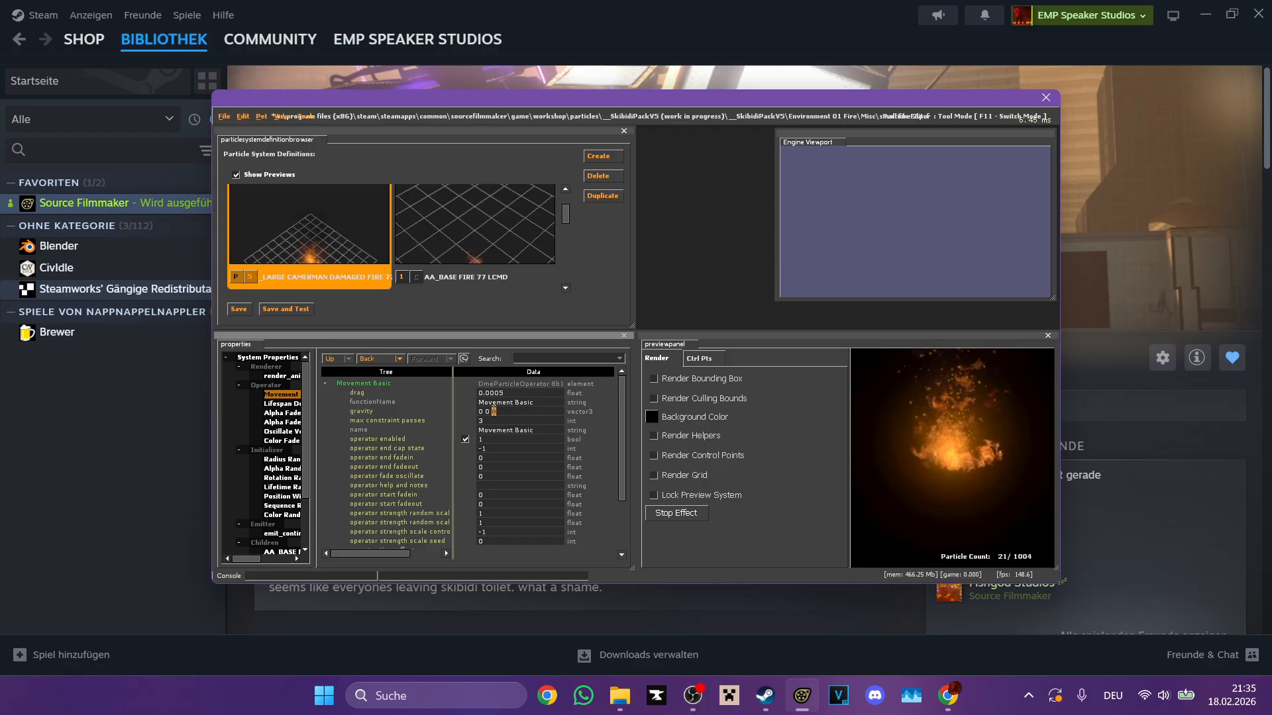
{"action": "type", "text": "40"}
{"action": "key", "text": "Return"}
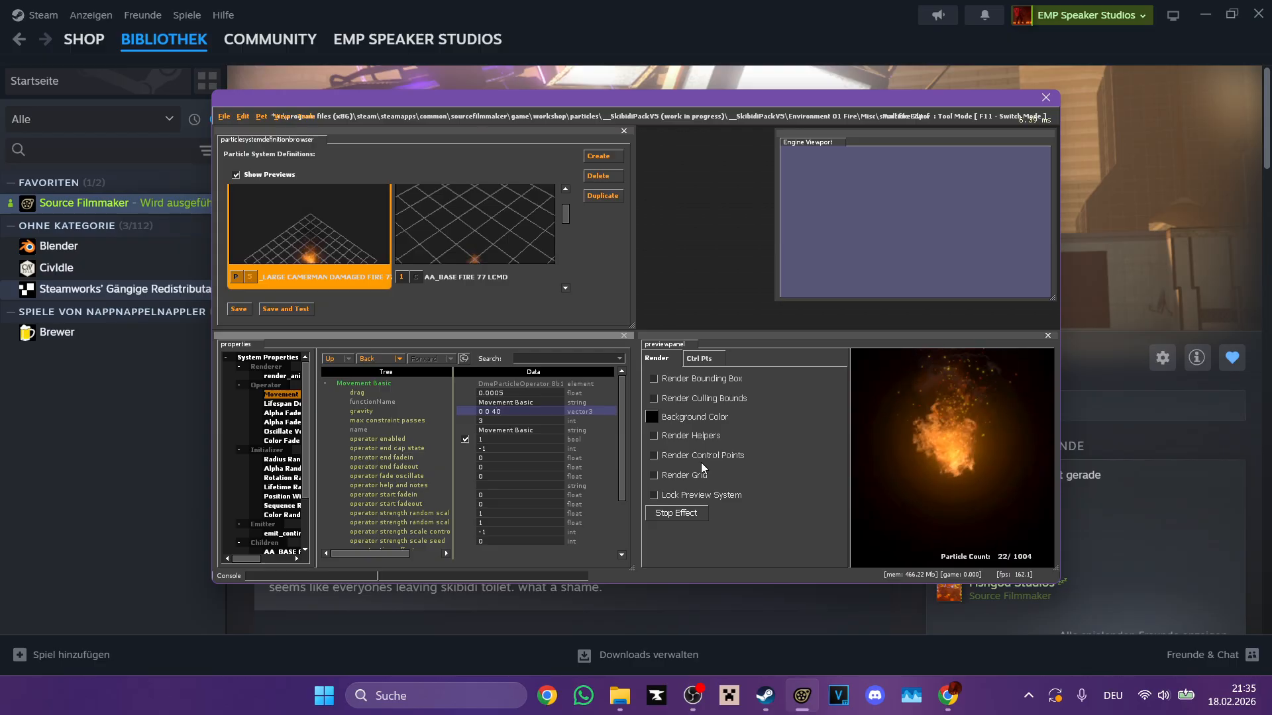
{"action": "left_click", "coordinate": [910, 457]}
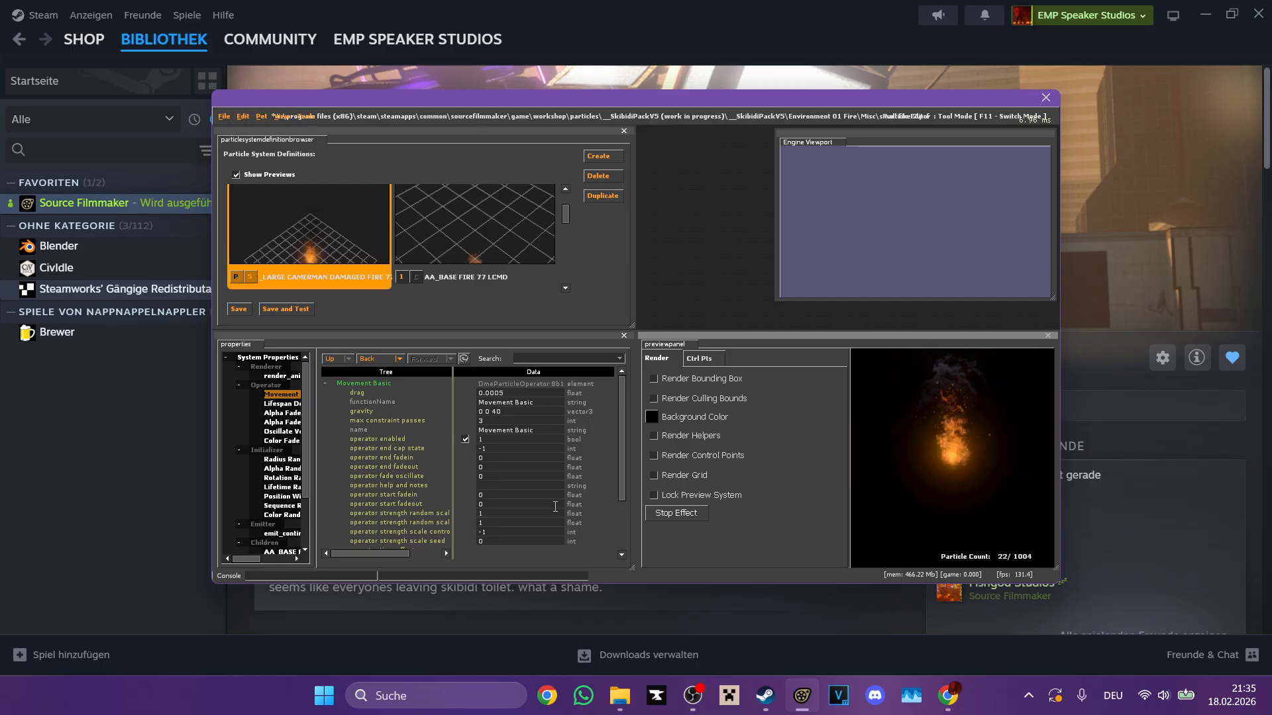
Step: Try the large fire's gravity at 0 0 -40 and 0 0 -400, and undo both changes
{"action": "left_click", "coordinate": [572, 488]}
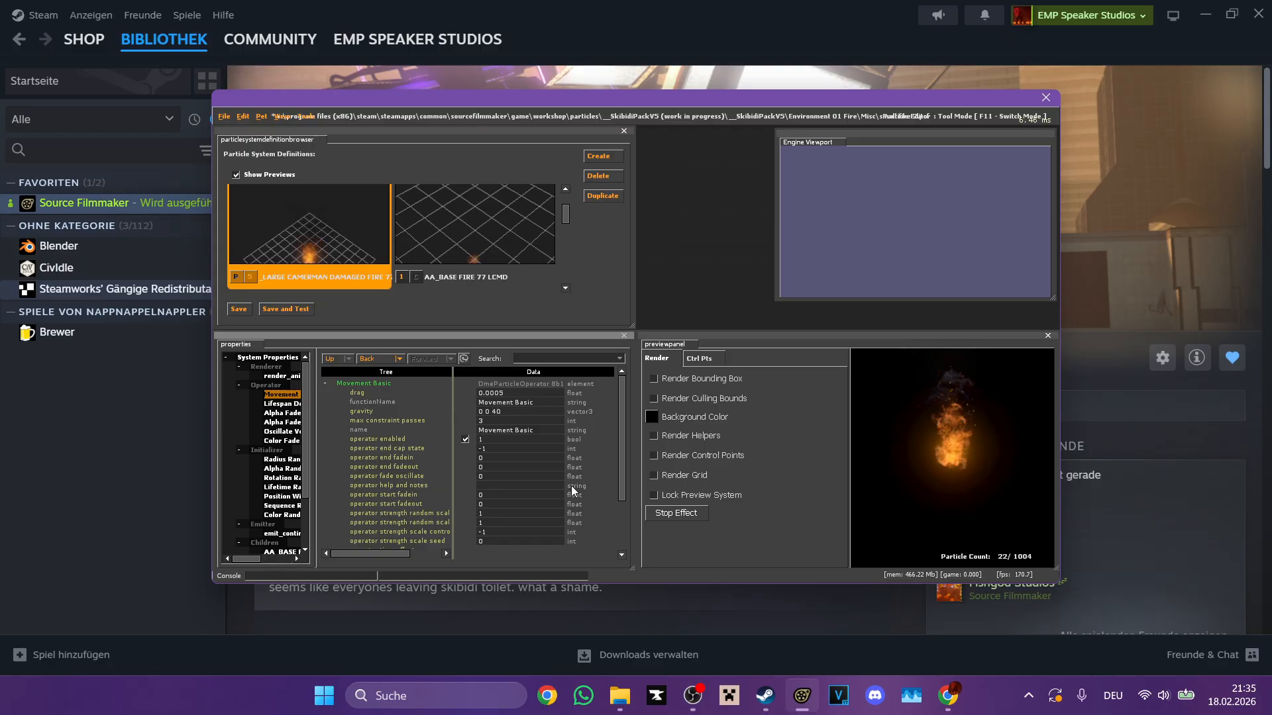
{"action": "type", "text": "-"}
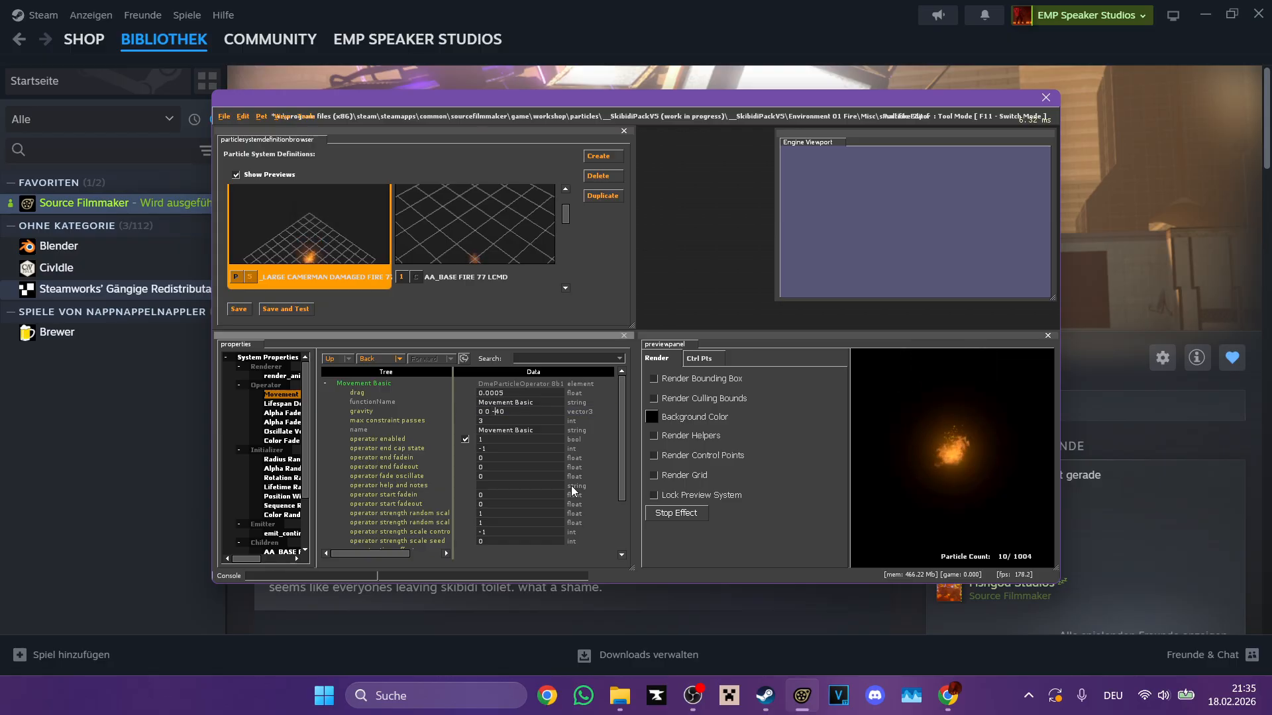
{"action": "left_click", "coordinate": [954, 438]}
{"action": "left_click", "coordinate": [514, 413]}
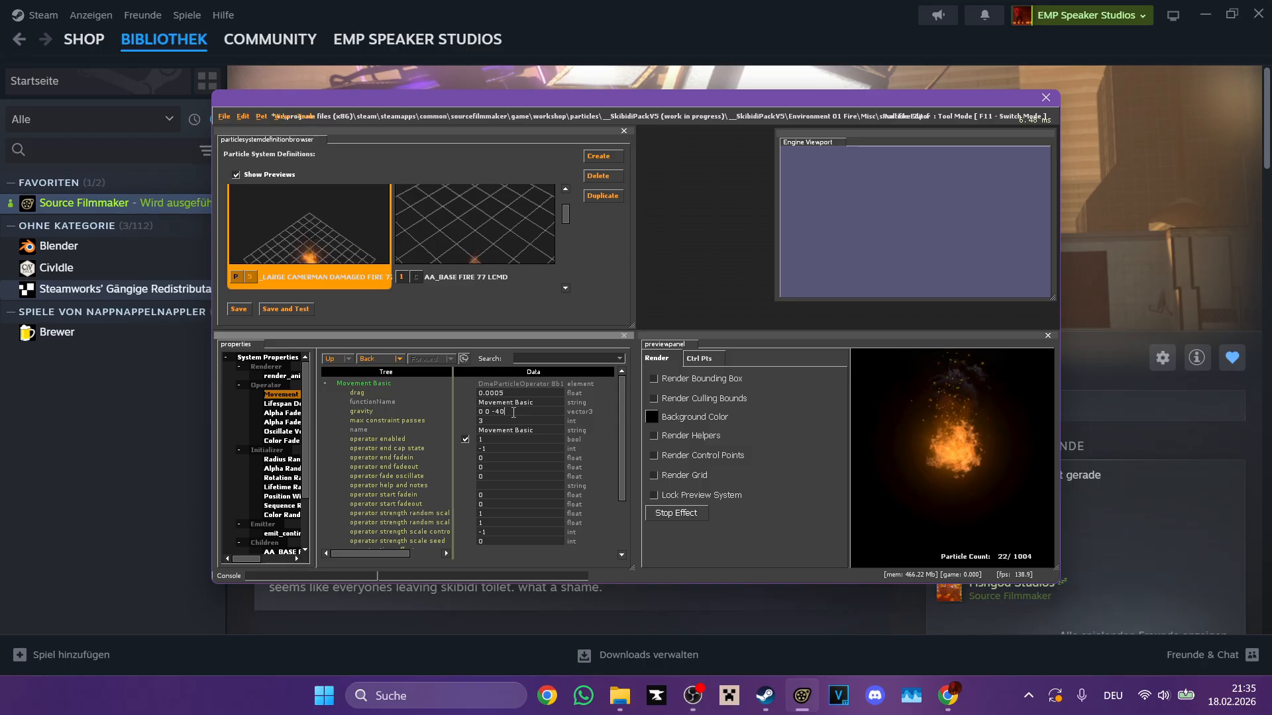
{"action": "type", "text": "0"}
{"action": "key", "text": "Return"}
{"action": "left_click", "coordinate": [883, 522]}
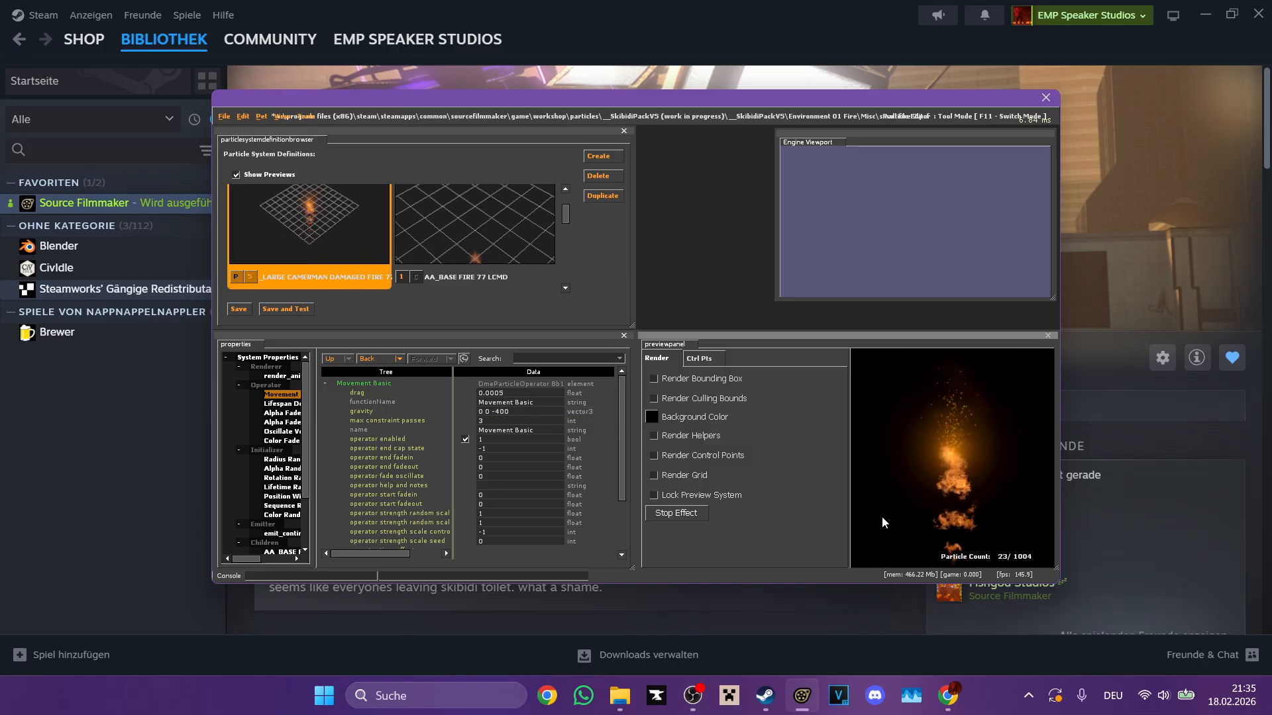
{"action": "key", "text": "ctrl+z"}
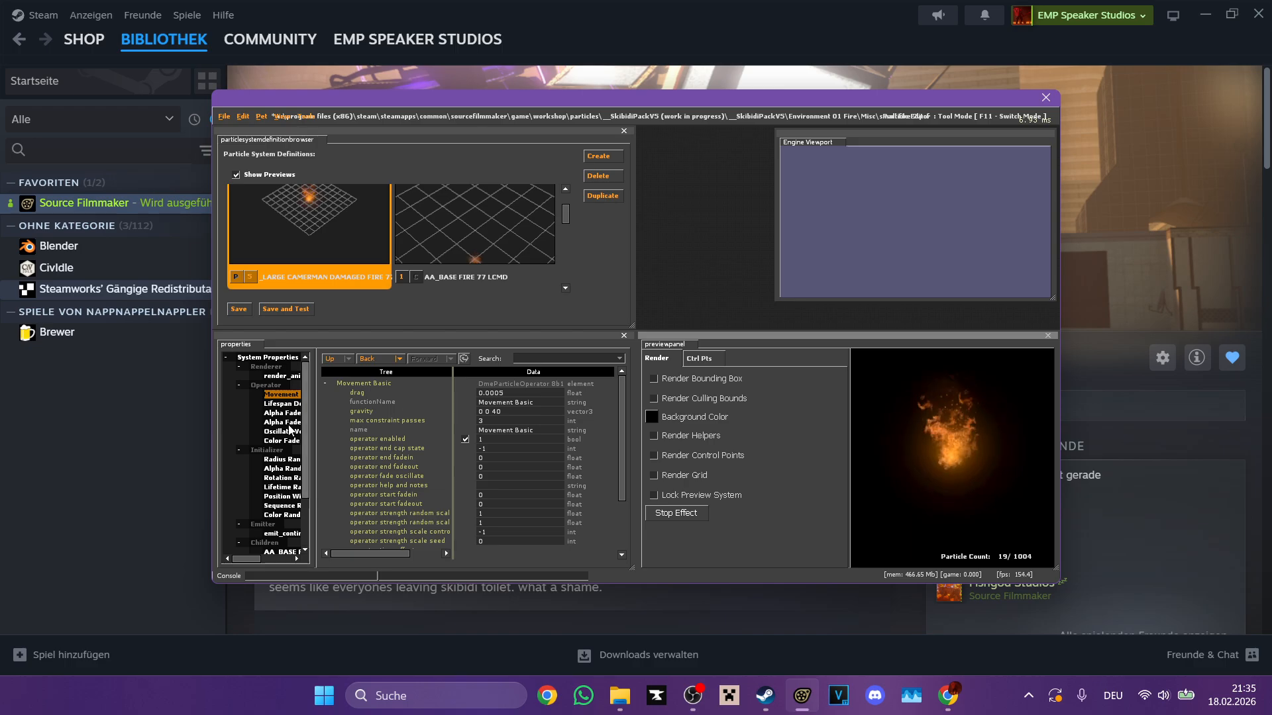
Step: Set radius_max to 200 in the large fire's Radius Random initializer
{"action": "left_click", "coordinate": [281, 459]}
{"action": "scroll", "coordinate": [512, 514], "scroll_direction": "down", "scroll_amount": 3}
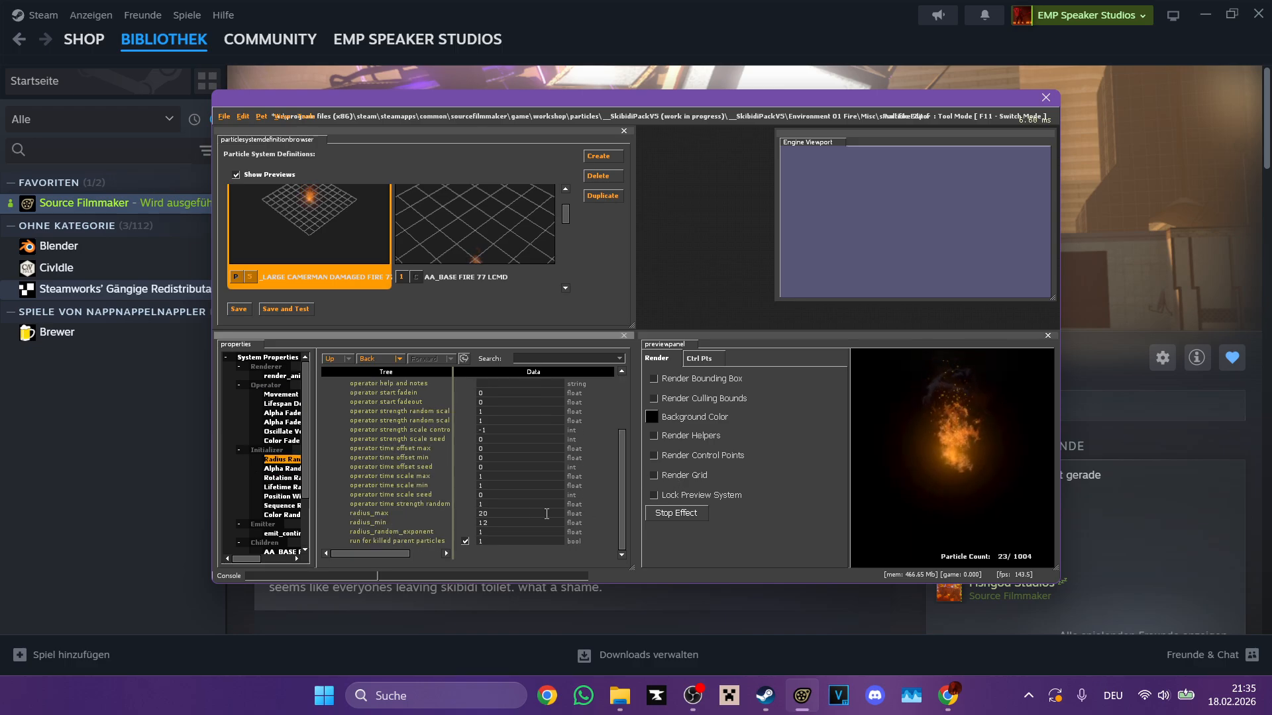
{"action": "left_click", "coordinate": [500, 515]}
{"action": "type", "text": "0"}
{"action": "key", "text": "Return"}
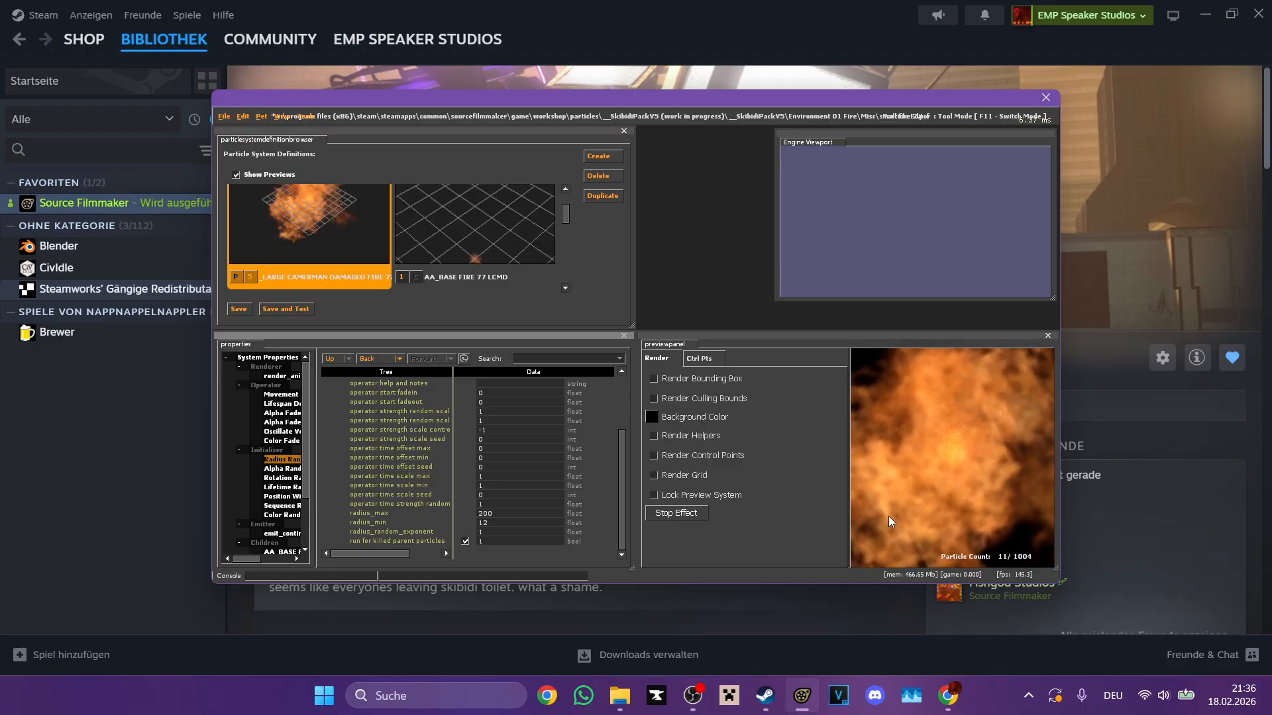
Step: Set the Radius Random initializer's radius_max to 40 and radius_min to 24
{"action": "double_click", "coordinate": [533, 512]}
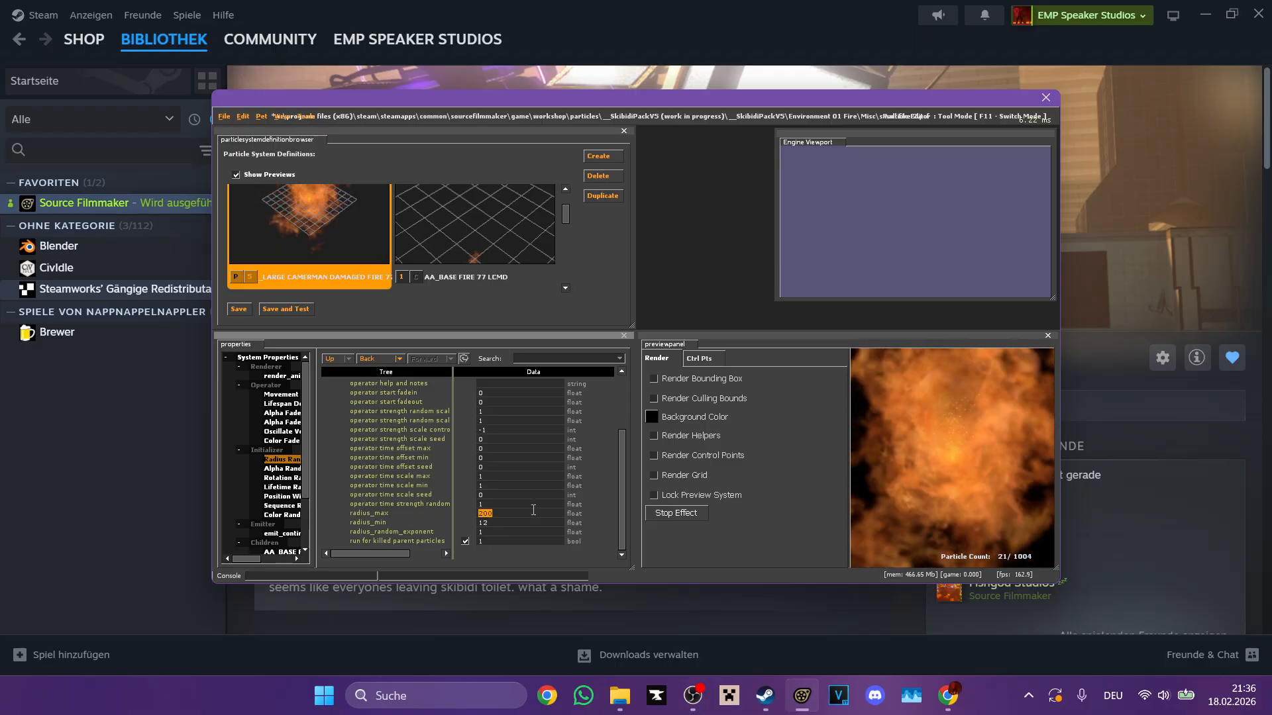
{"action": "type", "text": "40"}
{"action": "key", "text": "Return"}
{"action": "double_click", "coordinate": [510, 521]}
{"action": "type", "text": "2"}
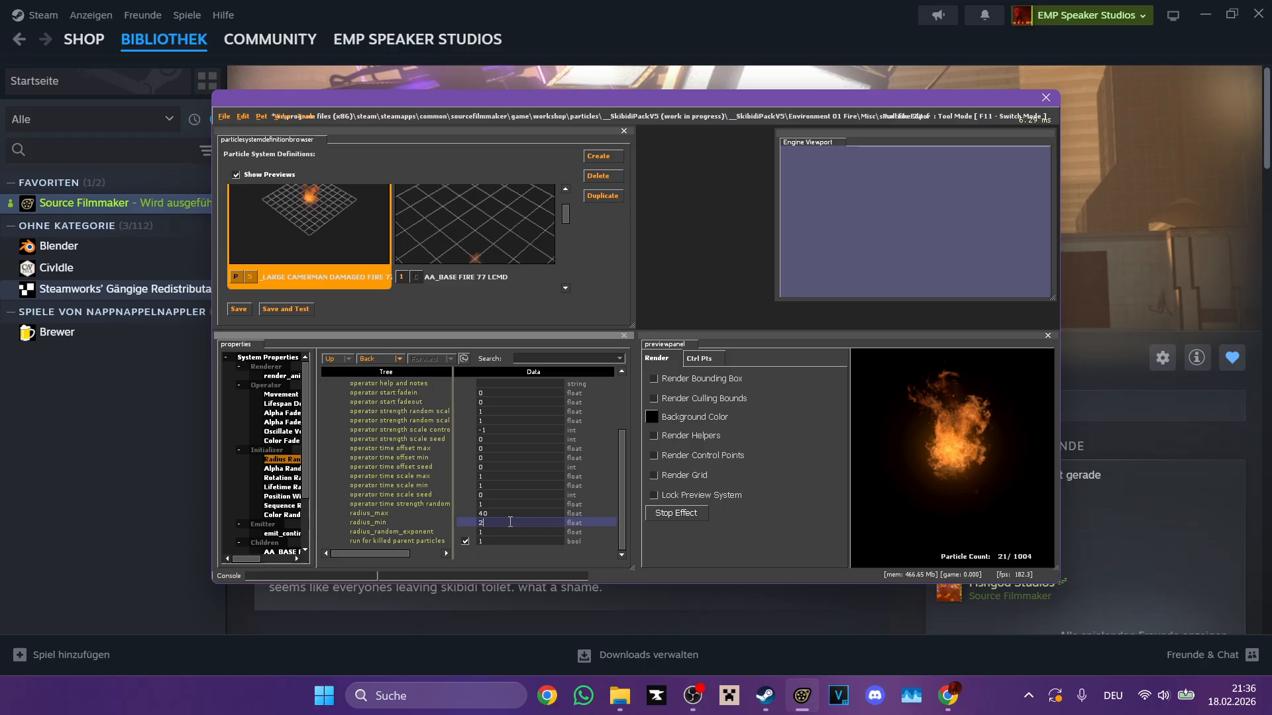
{"action": "type", "text": "4"}
{"action": "key", "text": "Return"}
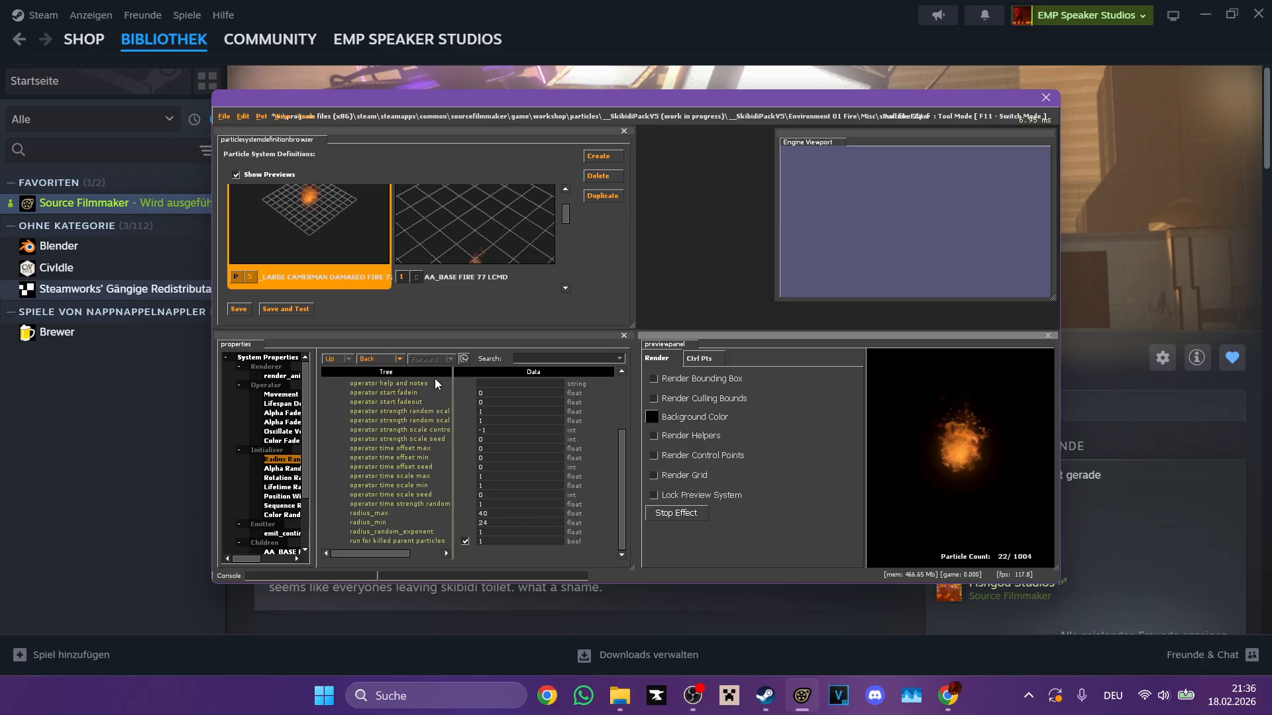
Step: Set the Movement Basic gravity of the large fire to 0 0 80 and widen the effect preview
{"action": "left_click", "coordinate": [282, 394]}
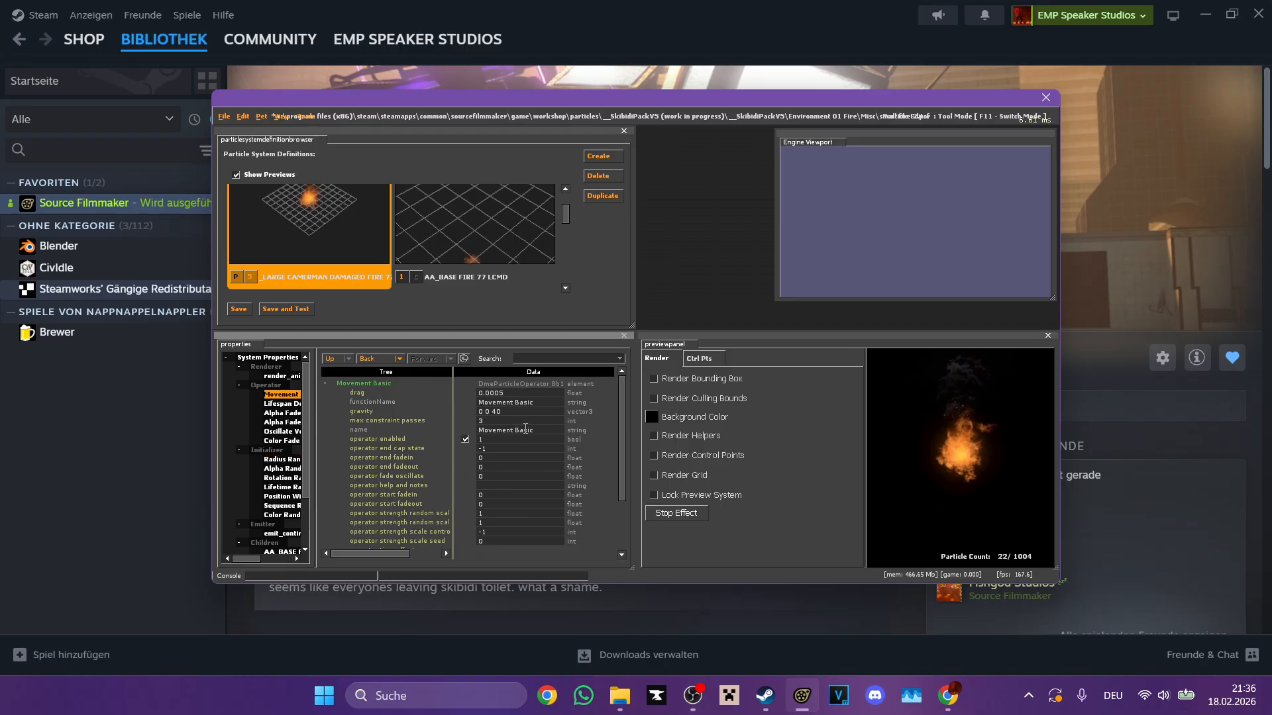
{"action": "double_click", "coordinate": [519, 411]}
{"action": "type", "text": "80"}
{"action": "key", "text": "Return"}
{"action": "left_click", "coordinate": [946, 467]}
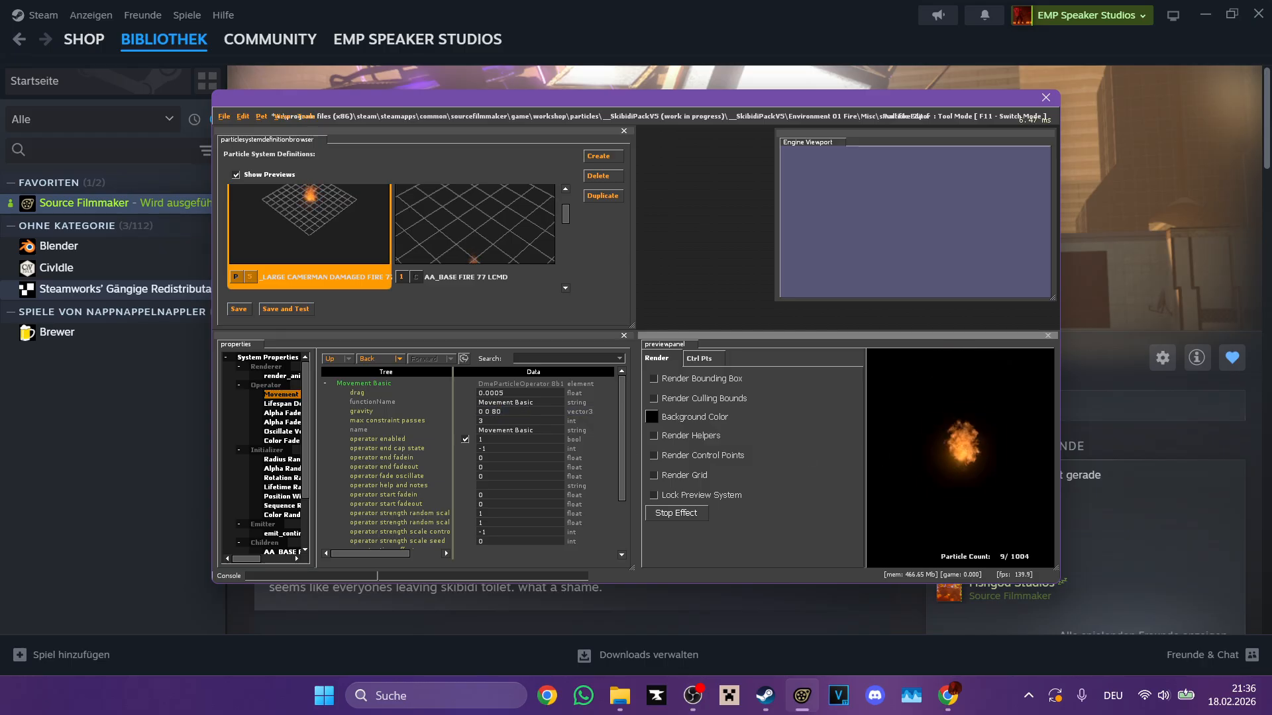
{"action": "left_click_drag", "start_coordinate": [865, 471], "coordinate": [824, 471]}
Step: Open the material selection from the large fire's System Properties and filter the materials by "Fire"
{"action": "scroll", "coordinate": [408, 262], "scroll_direction": "down", "scroll_amount": 1}
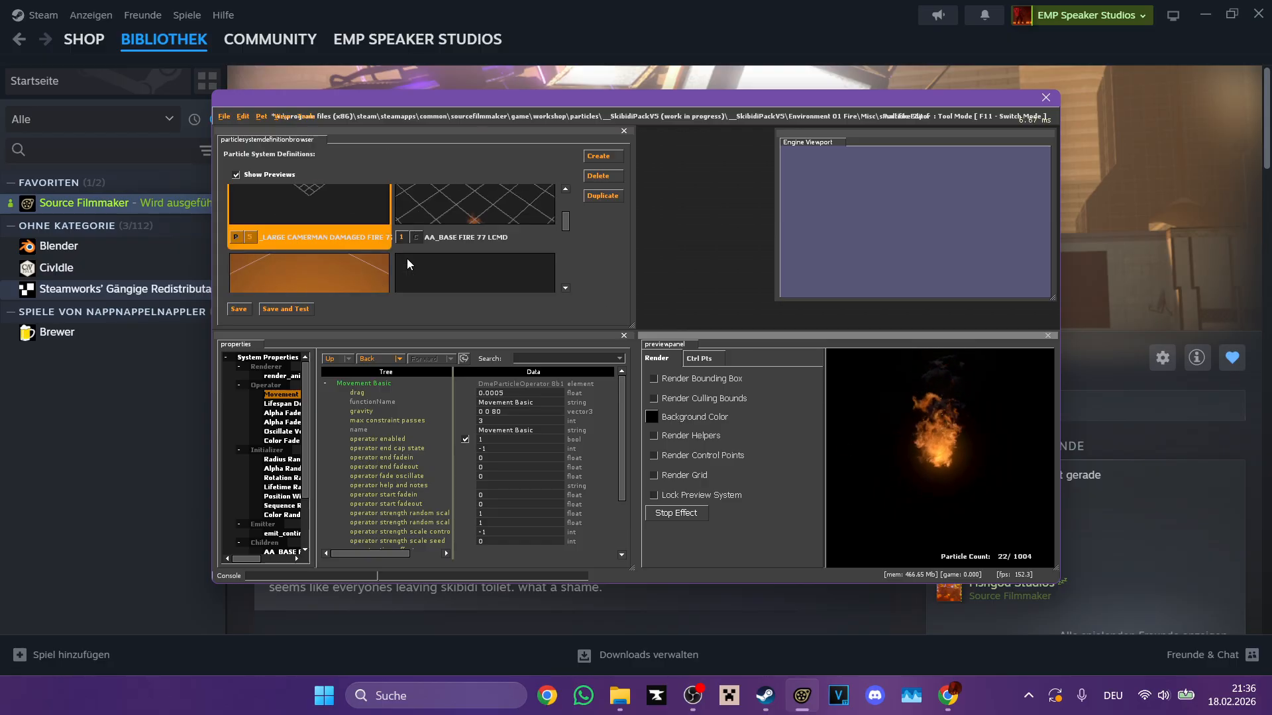
{"action": "scroll", "coordinate": [407, 259], "scroll_direction": "up", "scroll_amount": 1}
{"action": "left_click", "coordinate": [259, 358]}
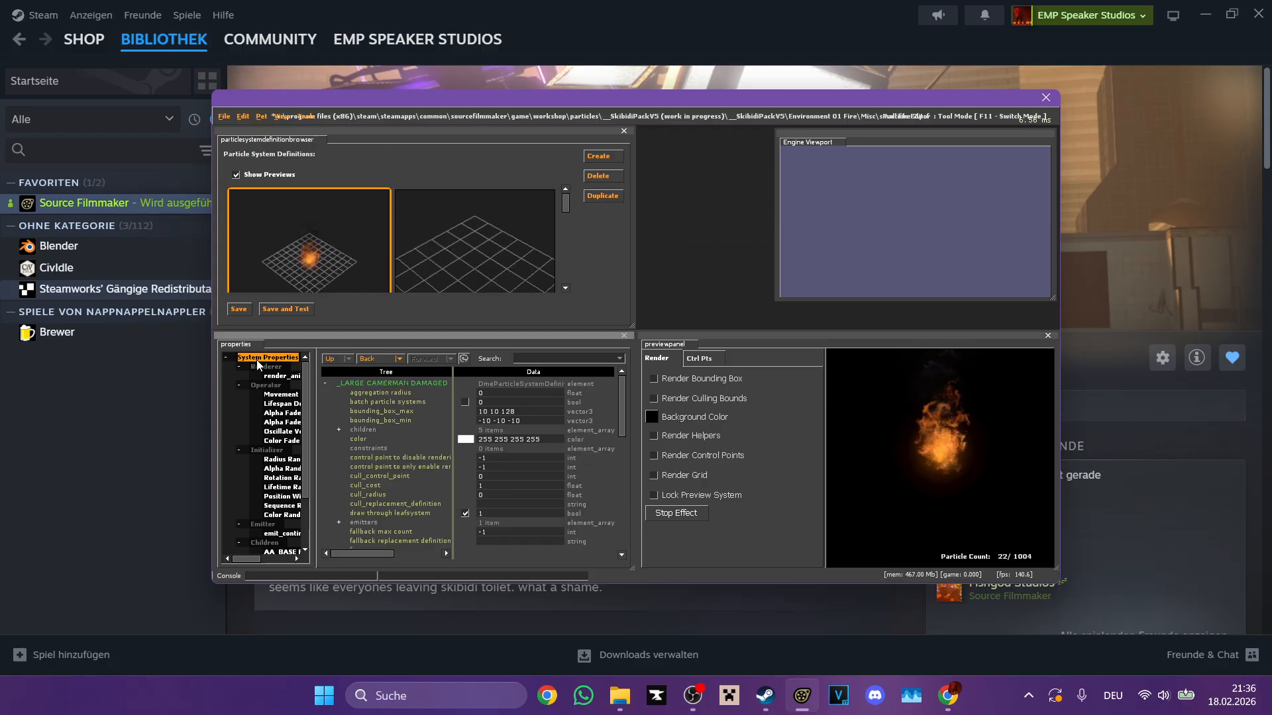
{"action": "scroll", "coordinate": [420, 490], "scroll_direction": "down", "scroll_amount": 4}
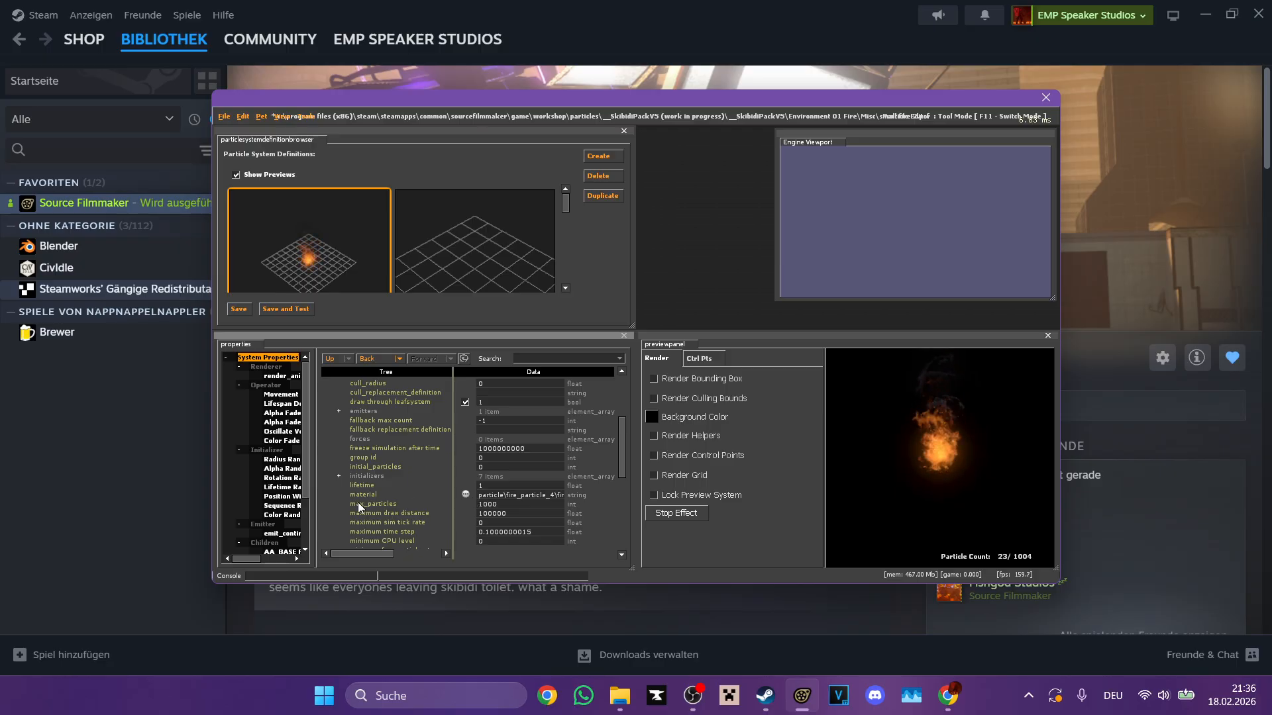
{"action": "left_click", "coordinate": [465, 495]}
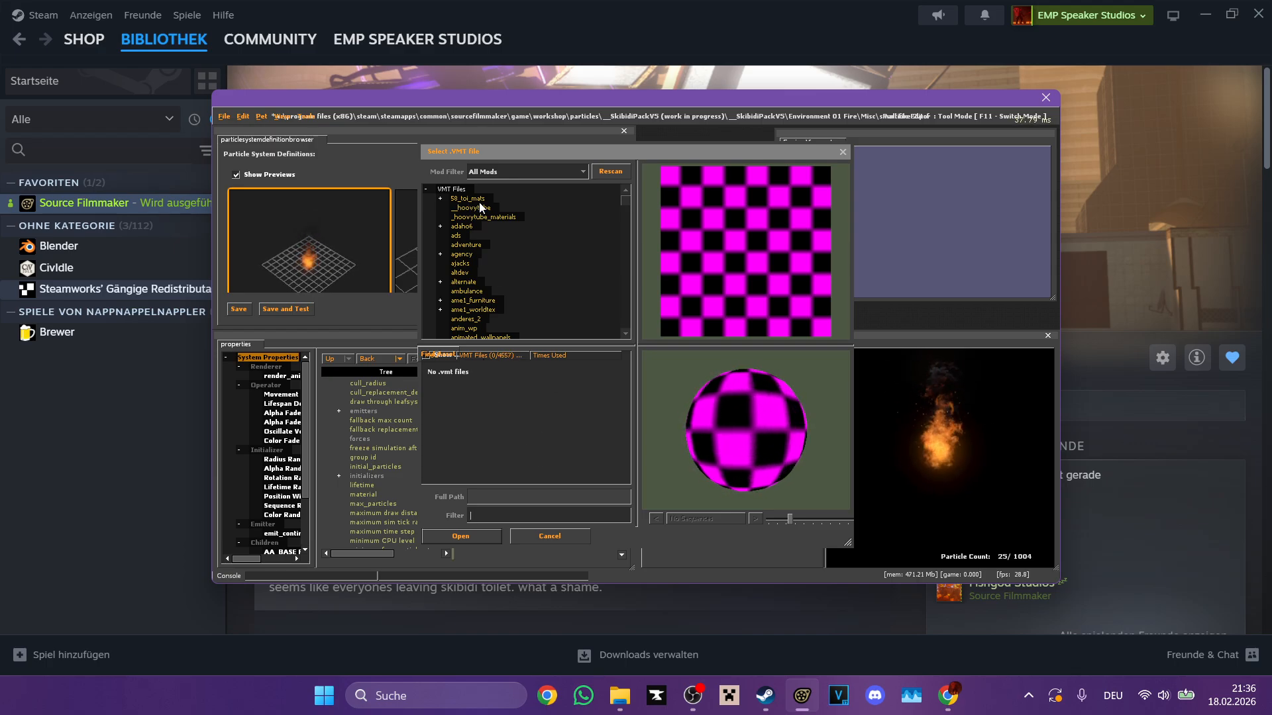
{"action": "left_click", "coordinate": [506, 390]}
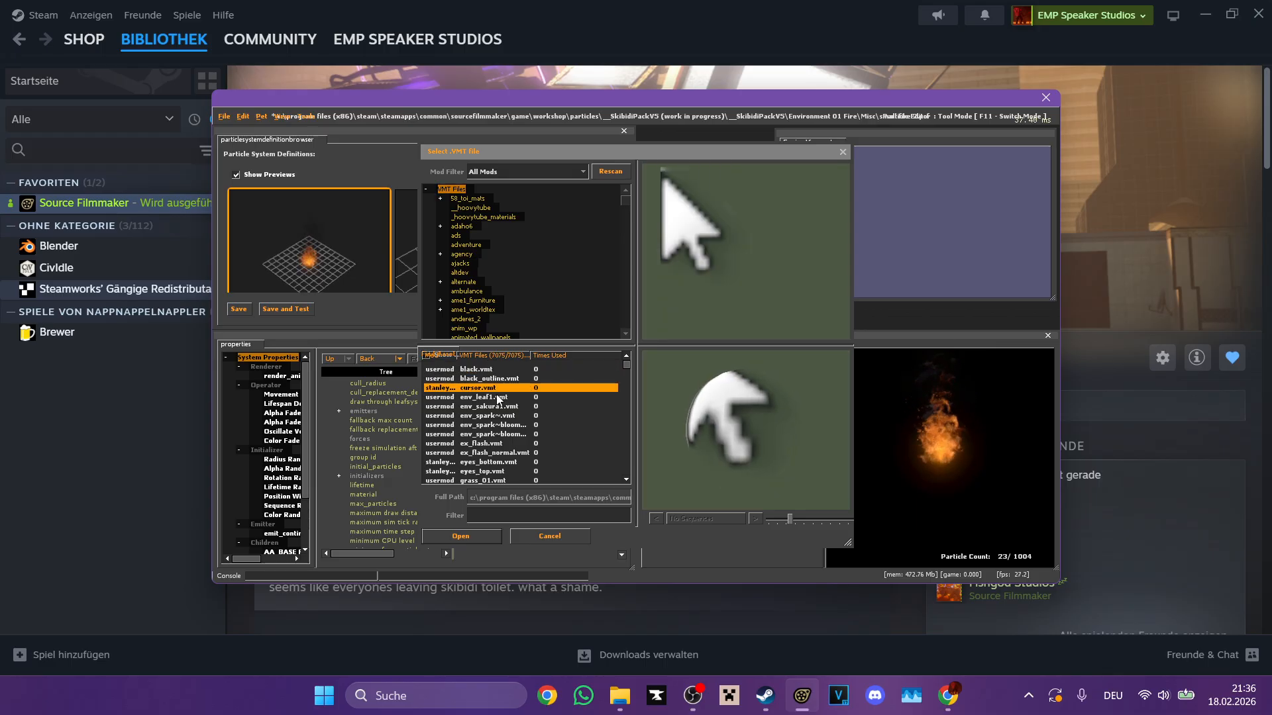
{"action": "left_click", "coordinate": [504, 406]}
{"action": "left_click", "coordinate": [505, 379]}
{"action": "left_click", "coordinate": [492, 390]}
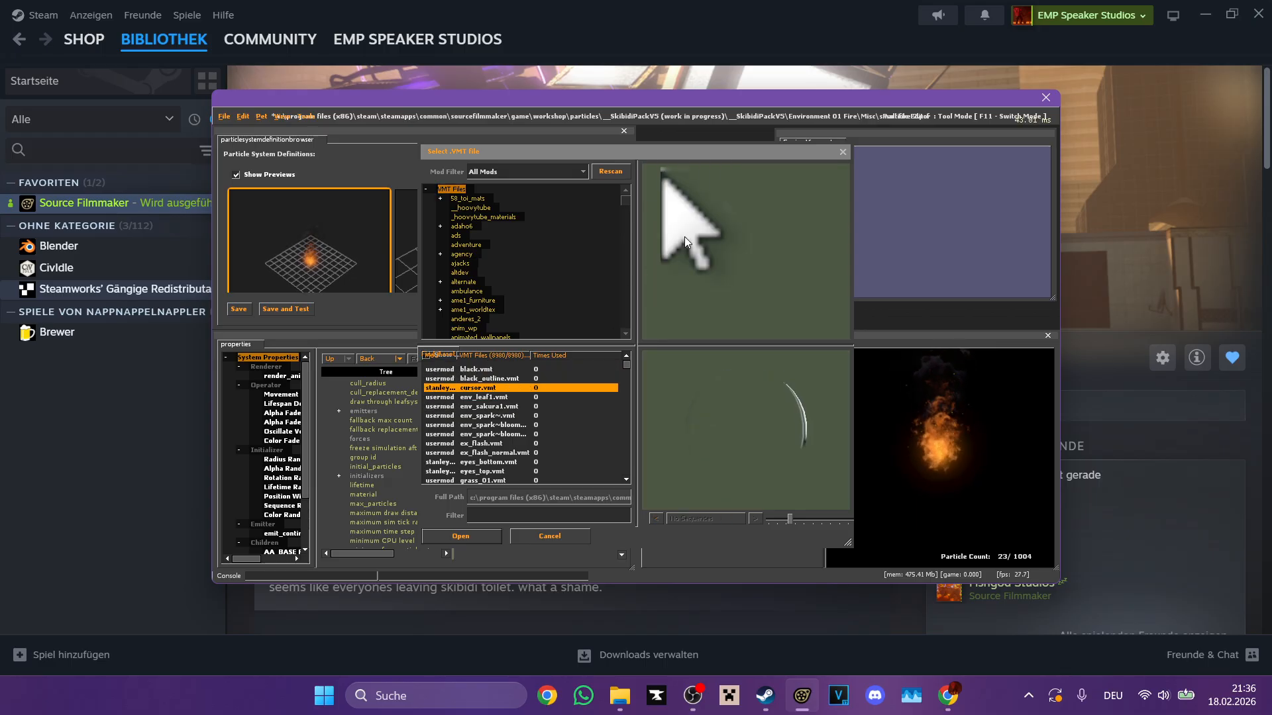
{"action": "left_click", "coordinate": [509, 515]}
{"action": "type", "text": "Fire"}
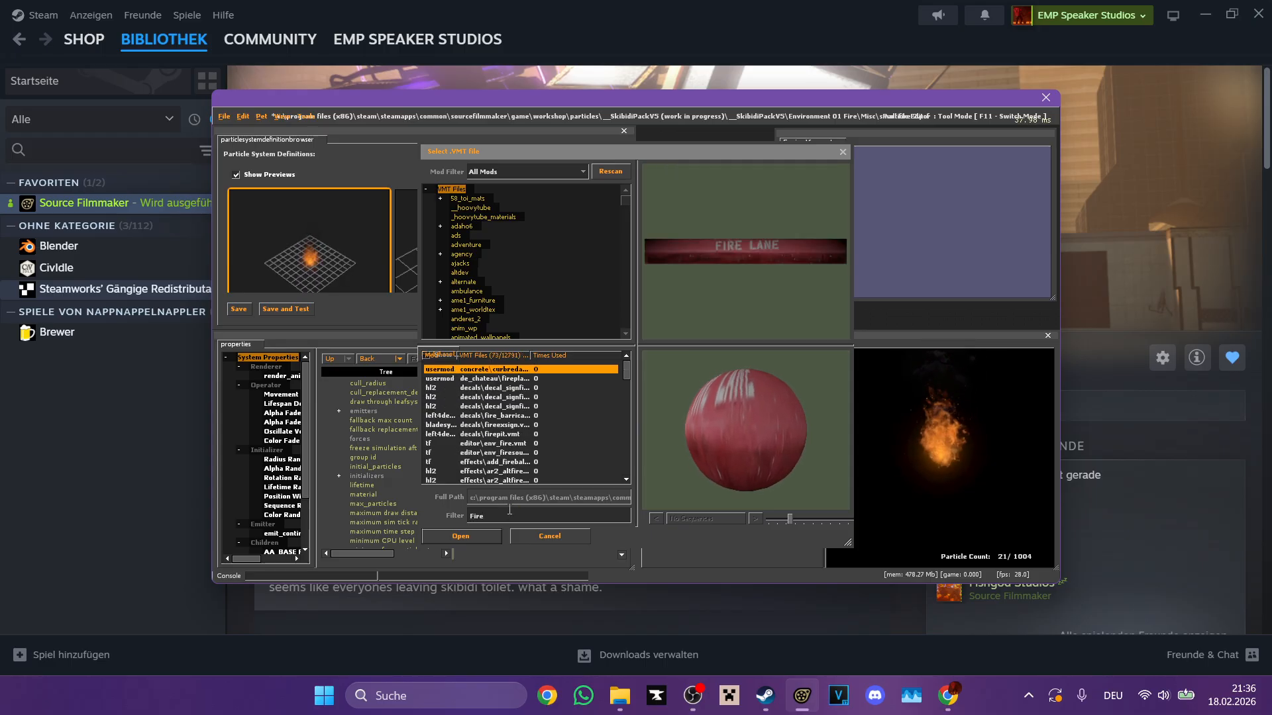
Step: Look through the filtered fire materials and set the large fire's material to effects\fire\fire_burnout
{"action": "left_click", "coordinate": [527, 418]}
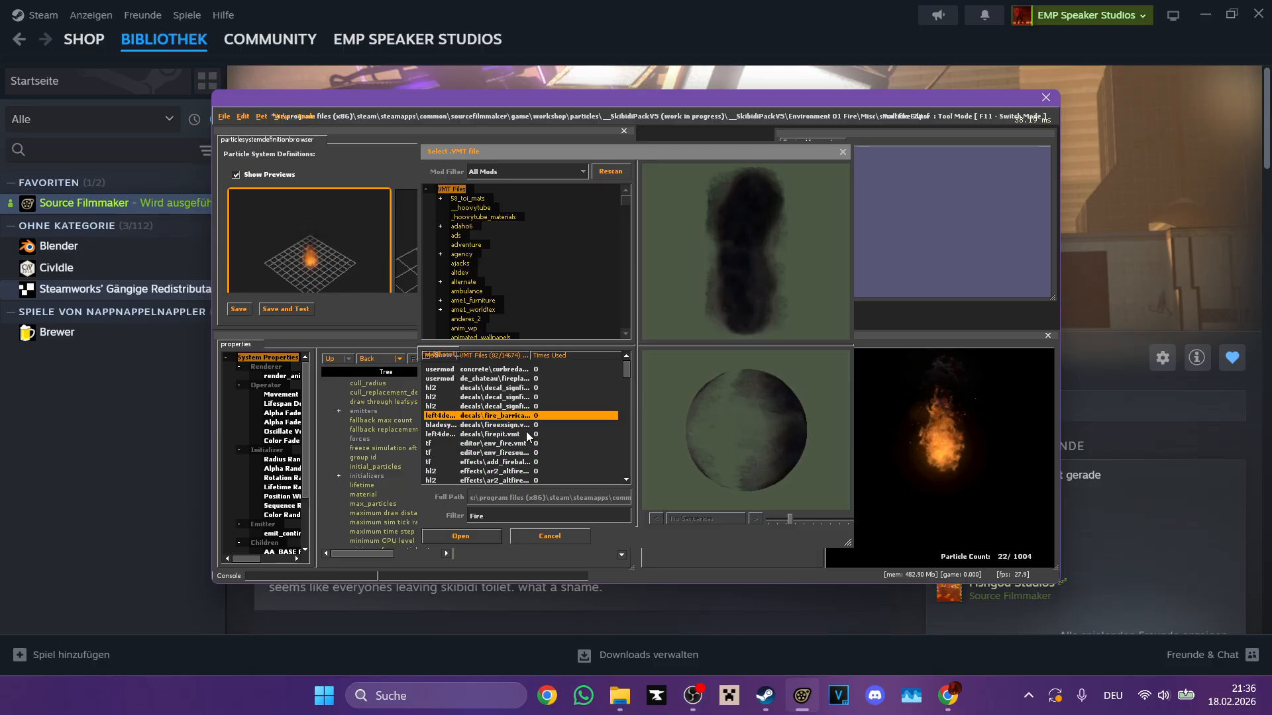
{"action": "left_click", "coordinate": [524, 443]}
{"action": "left_click", "coordinate": [518, 462]}
{"action": "left_click", "coordinate": [528, 472]}
{"action": "scroll", "coordinate": [534, 462], "scroll_direction": "down", "scroll_amount": 1}
{"action": "scroll", "coordinate": [534, 462], "scroll_direction": "down", "scroll_amount": 1}
{"action": "left_click", "coordinate": [532, 453]}
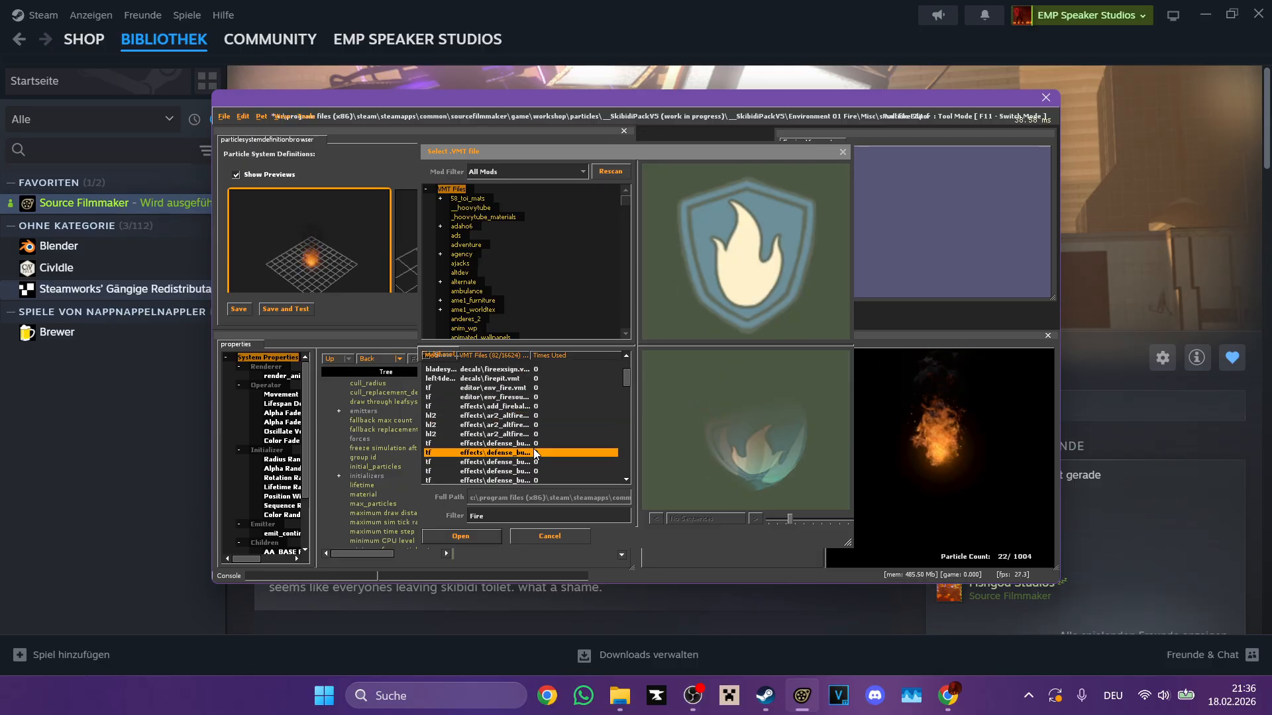
{"action": "left_click", "coordinate": [532, 425]}
{"action": "left_click", "coordinate": [532, 416]}
{"action": "left_click", "coordinate": [533, 433]}
{"action": "left_click", "coordinate": [529, 443]}
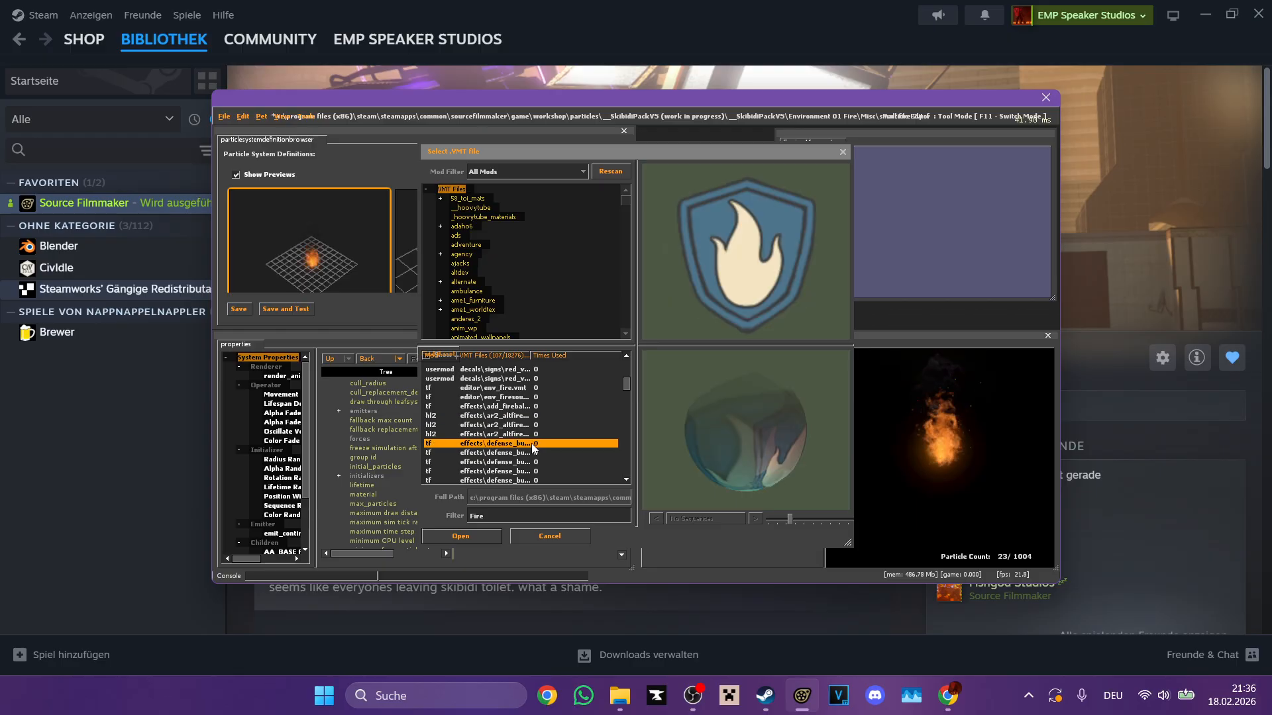
{"action": "scroll", "coordinate": [524, 441], "scroll_direction": "down", "scroll_amount": 3}
{"action": "left_click", "coordinate": [518, 442]}
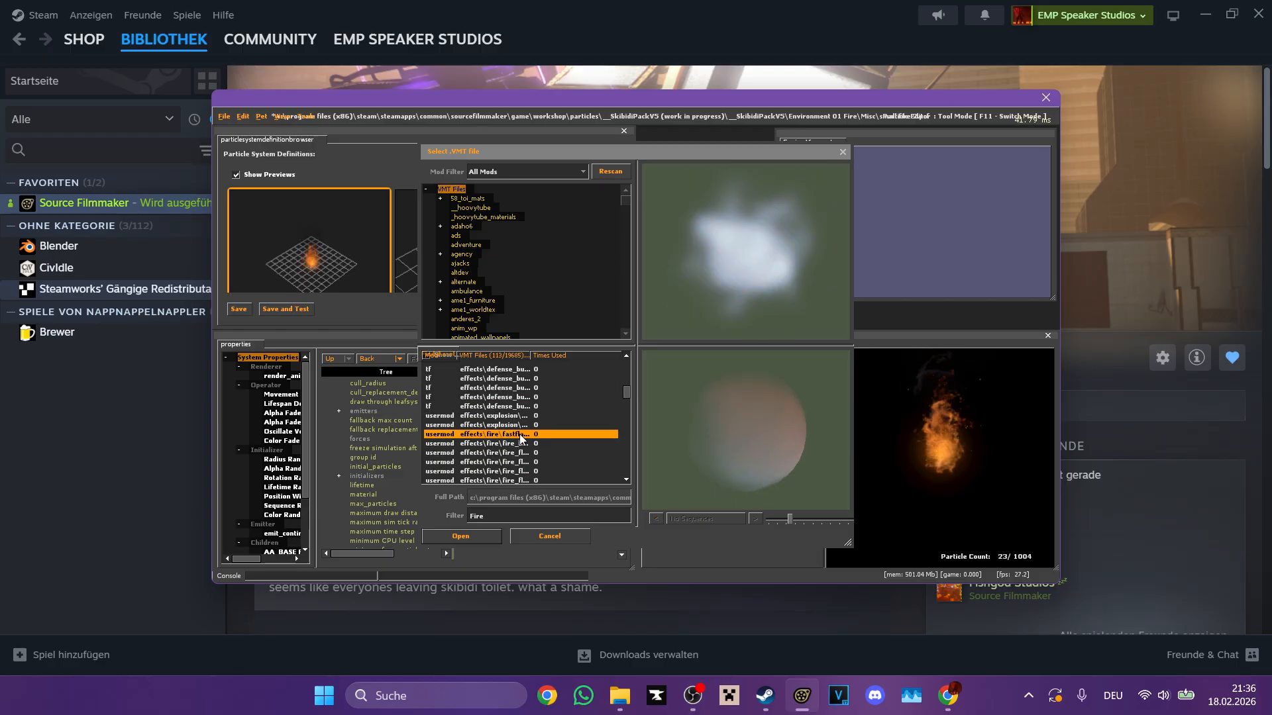
{"action": "double_click", "coordinate": [518, 443]}
{"action": "left_click", "coordinate": [868, 432]}
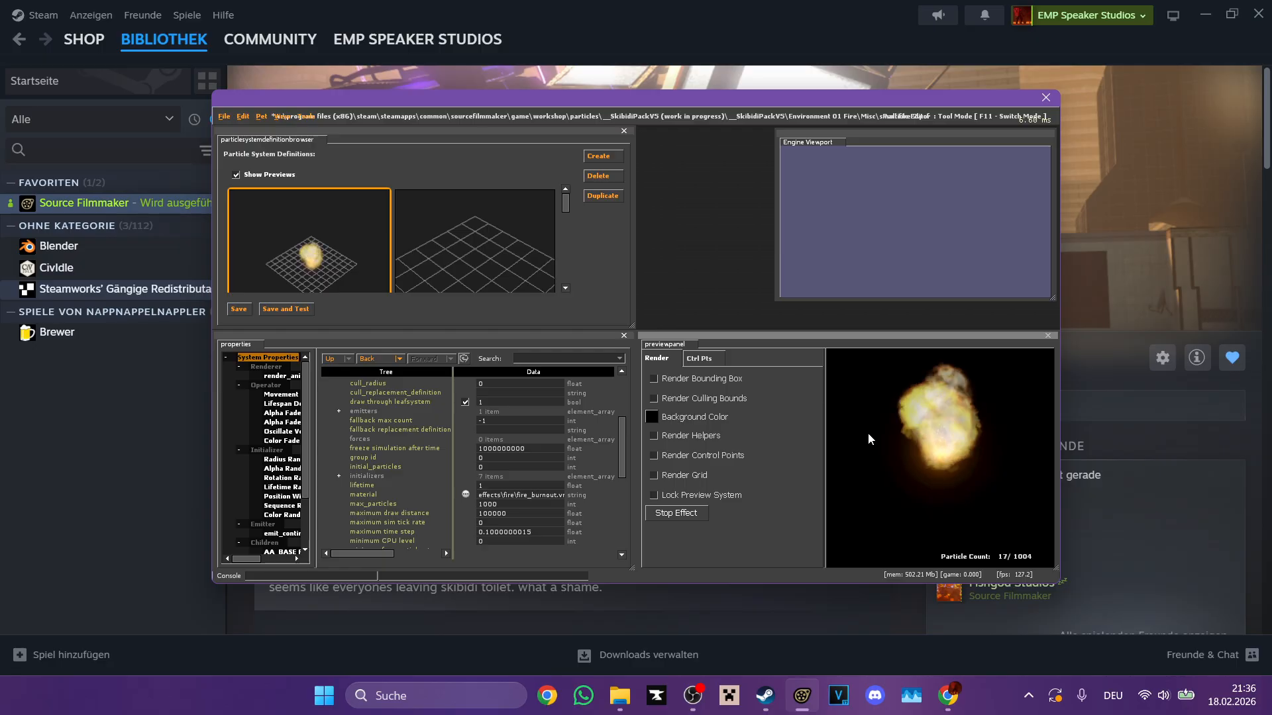
Step: Replace the large fire's material with the fire sign decal decals\decal_signfire001
{"action": "left_click", "coordinate": [468, 494]}
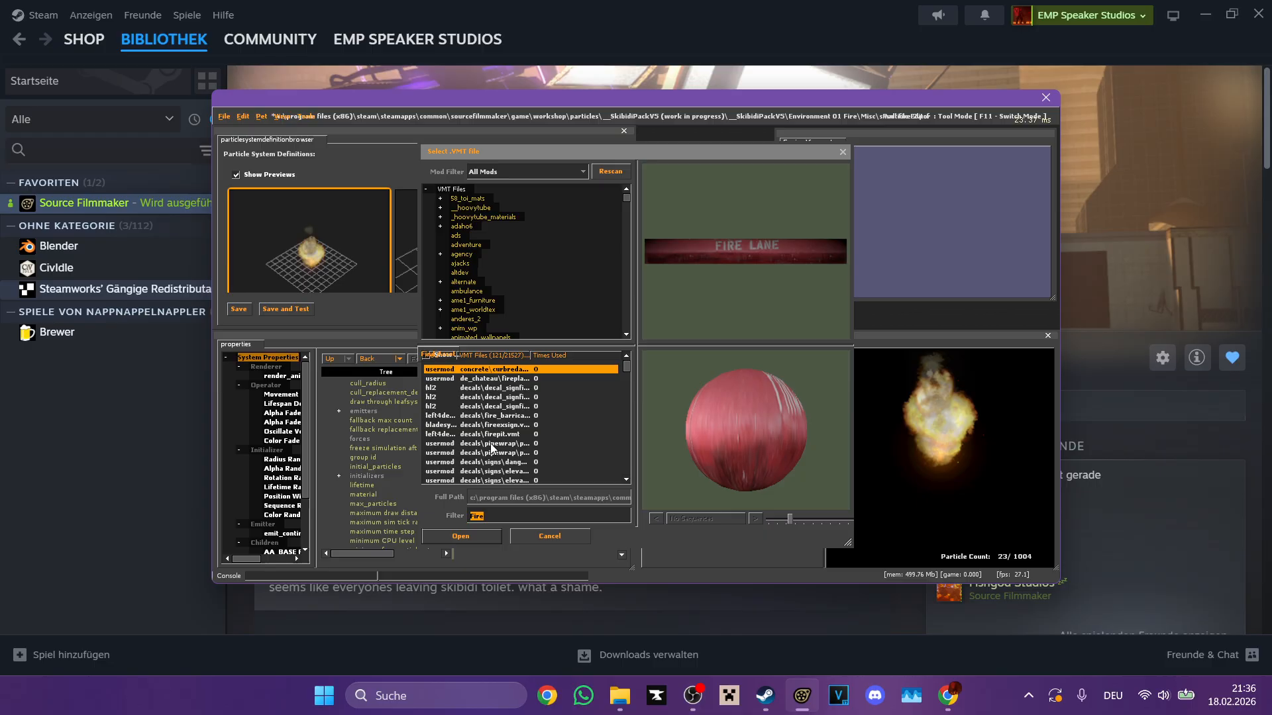
{"action": "left_click", "coordinate": [492, 445]}
{"action": "left_click", "coordinate": [494, 453]}
{"action": "left_click", "coordinate": [519, 426]}
{"action": "left_click", "coordinate": [520, 397]}
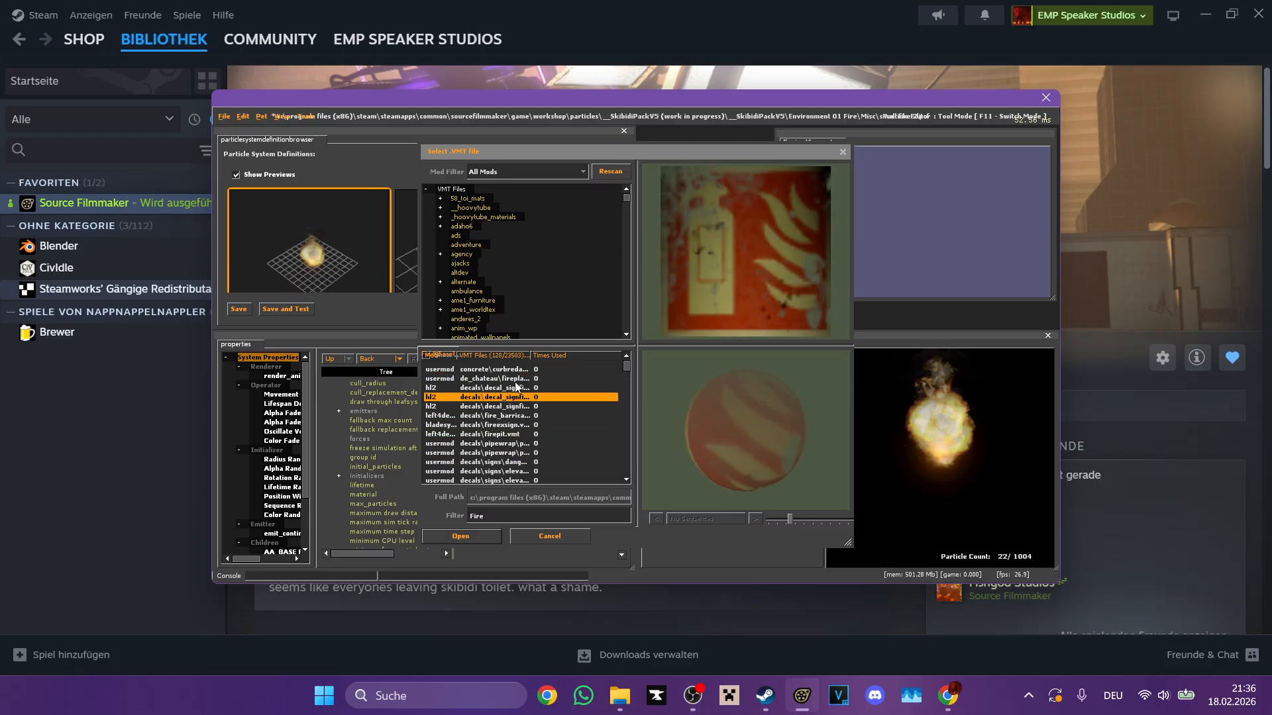
{"action": "left_click", "coordinate": [508, 379]}
{"action": "left_click", "coordinate": [505, 388]}
{"action": "double_click", "coordinate": [505, 388]}
{"action": "left_click", "coordinate": [891, 465]}
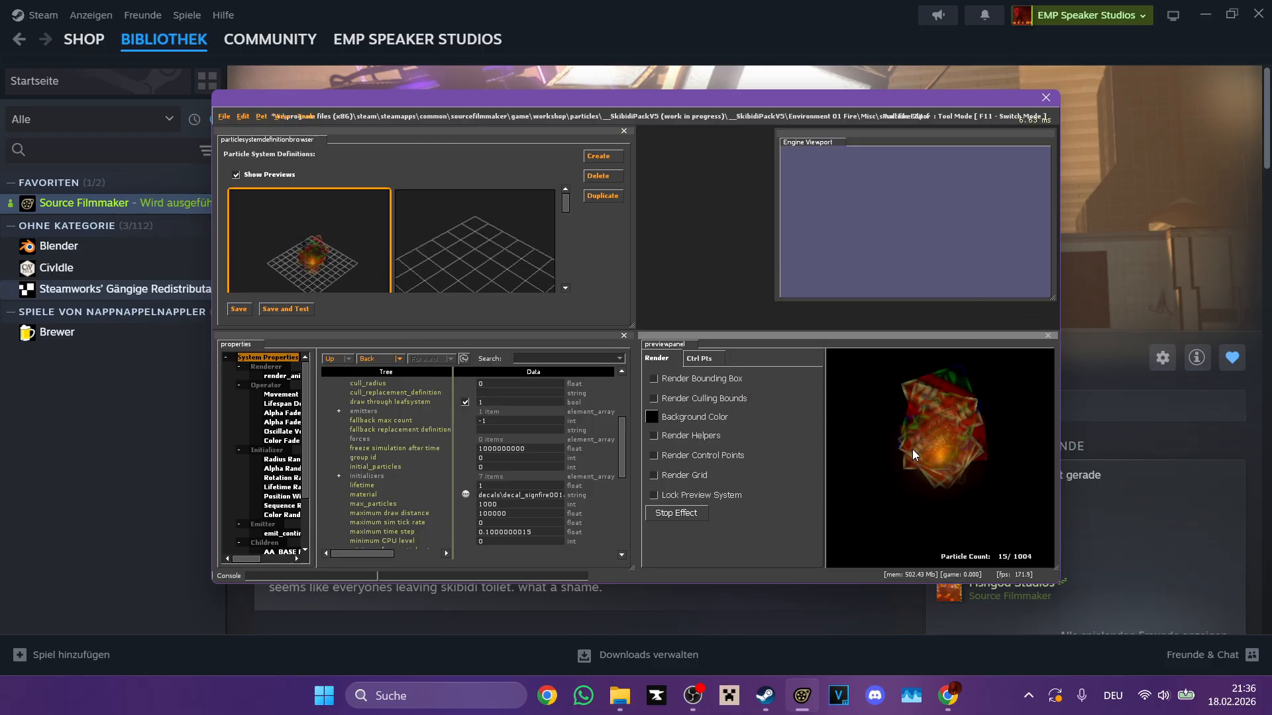
Step: Try effects\fire\fire_particle02 as the large fire's material, and undo the material changes
{"action": "left_click", "coordinate": [468, 495]}
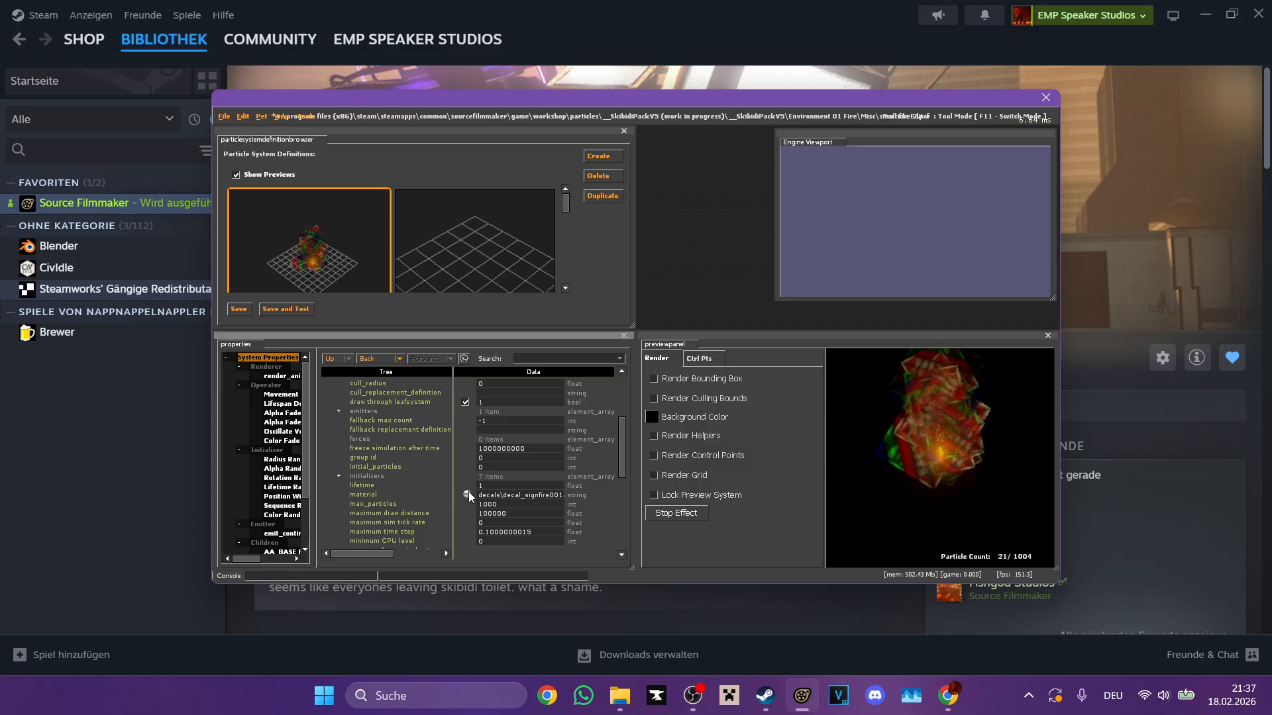
{"action": "left_click", "coordinate": [489, 456]}
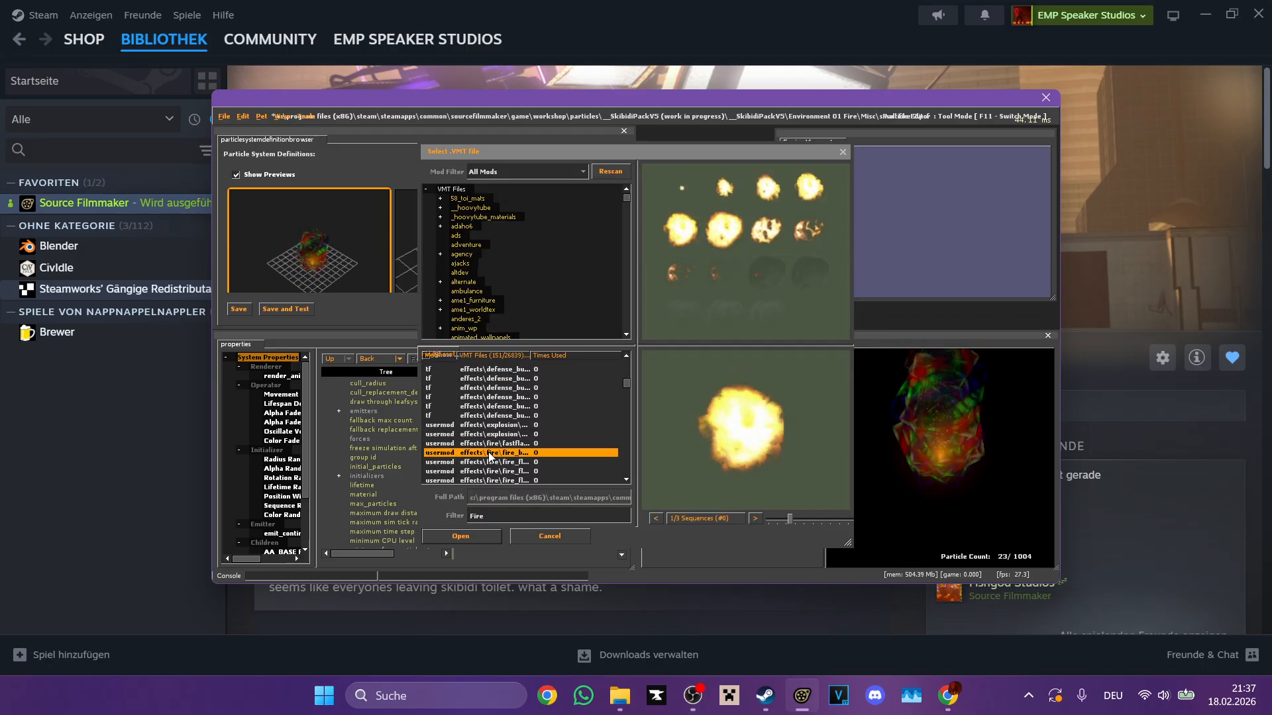
{"action": "left_click", "coordinate": [505, 444]}
{"action": "scroll", "coordinate": [504, 440], "scroll_direction": "down", "scroll_amount": 2}
{"action": "left_click", "coordinate": [504, 434]}
{"action": "left_click", "coordinate": [507, 425]}
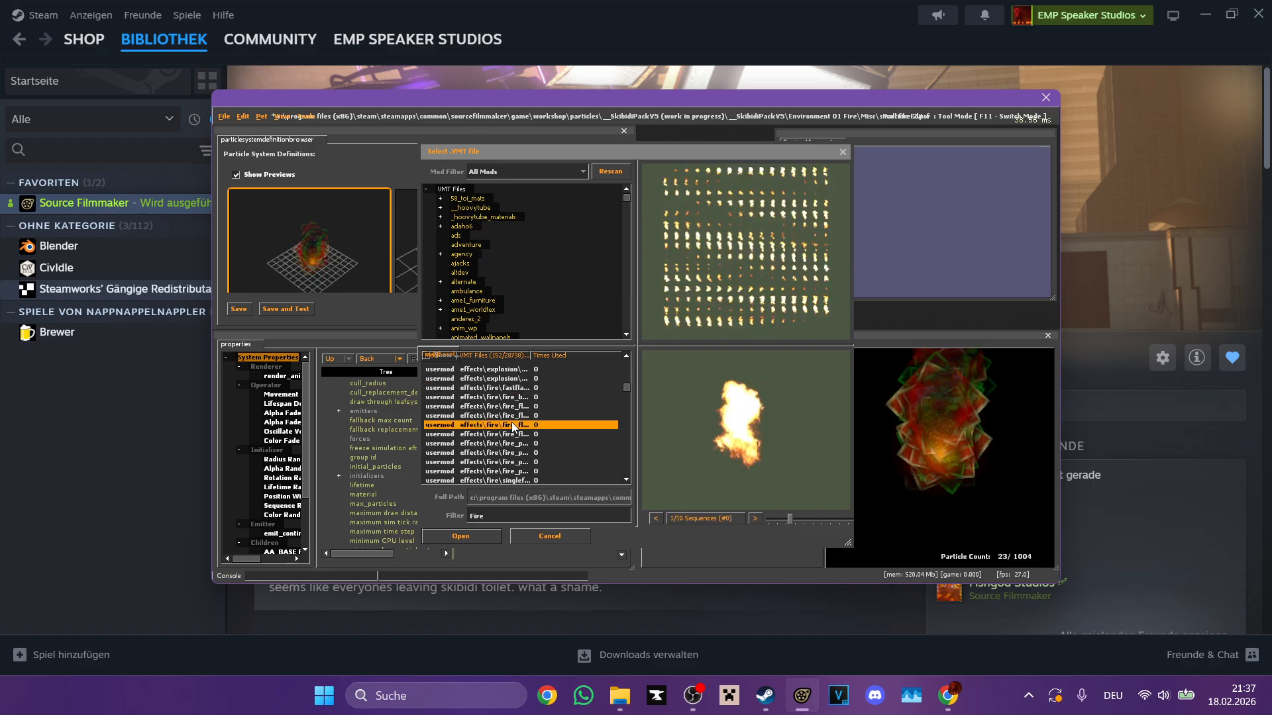
{"action": "left_click", "coordinate": [516, 407]}
{"action": "left_click", "coordinate": [519, 416]}
{"action": "left_click", "coordinate": [523, 426]}
{"action": "left_click", "coordinate": [528, 434]}
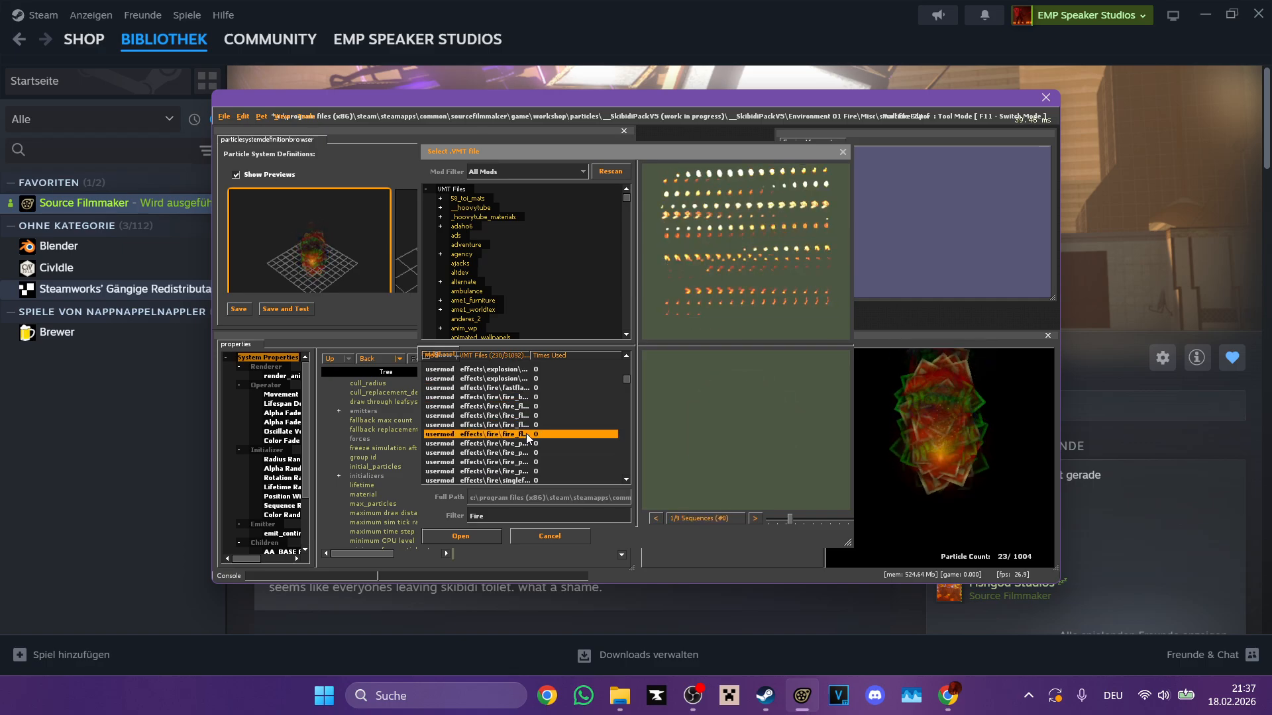
{"action": "left_click", "coordinate": [524, 444]}
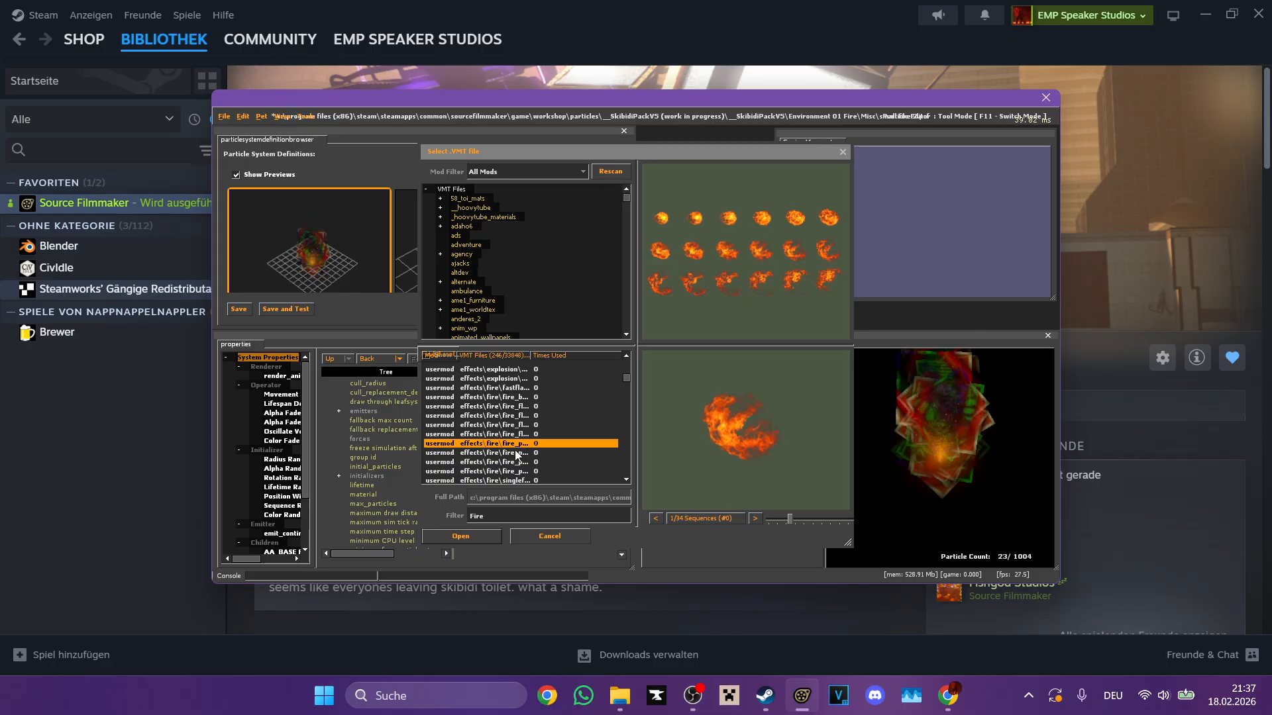
{"action": "double_click", "coordinate": [524, 445]}
{"action": "left_click", "coordinate": [891, 474]}
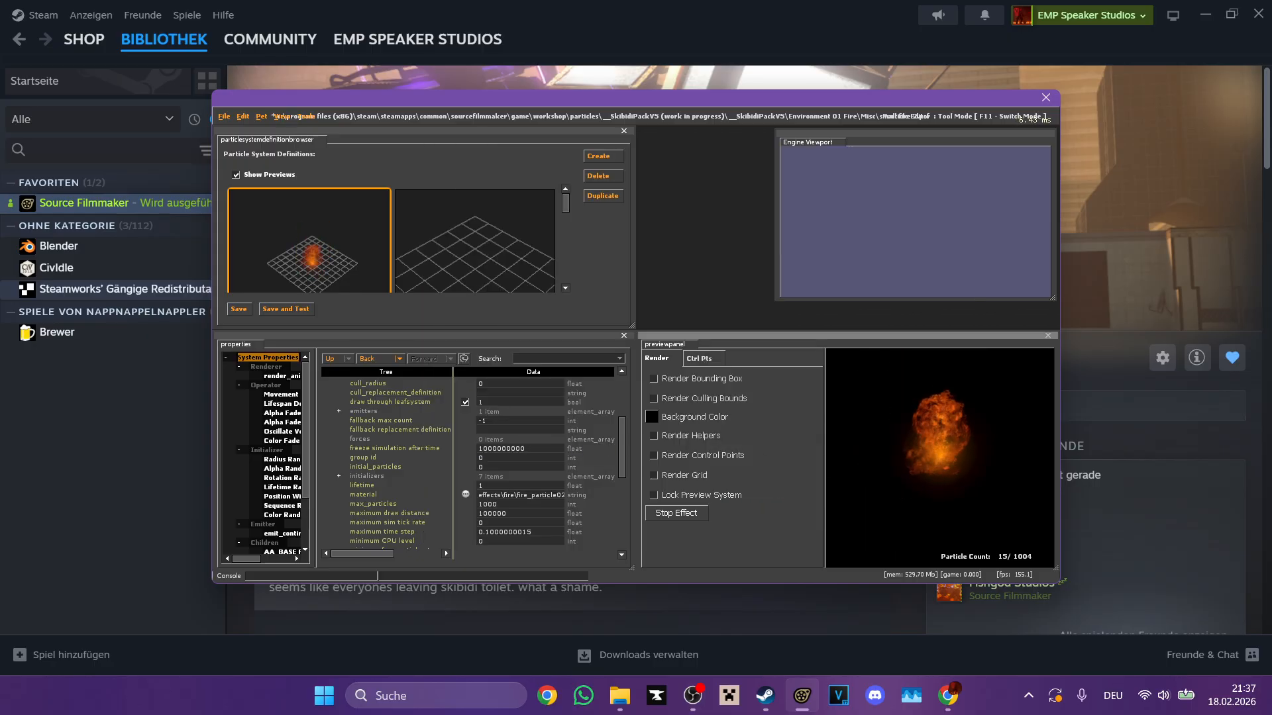
{"action": "key", "text": "ctrl+z"}
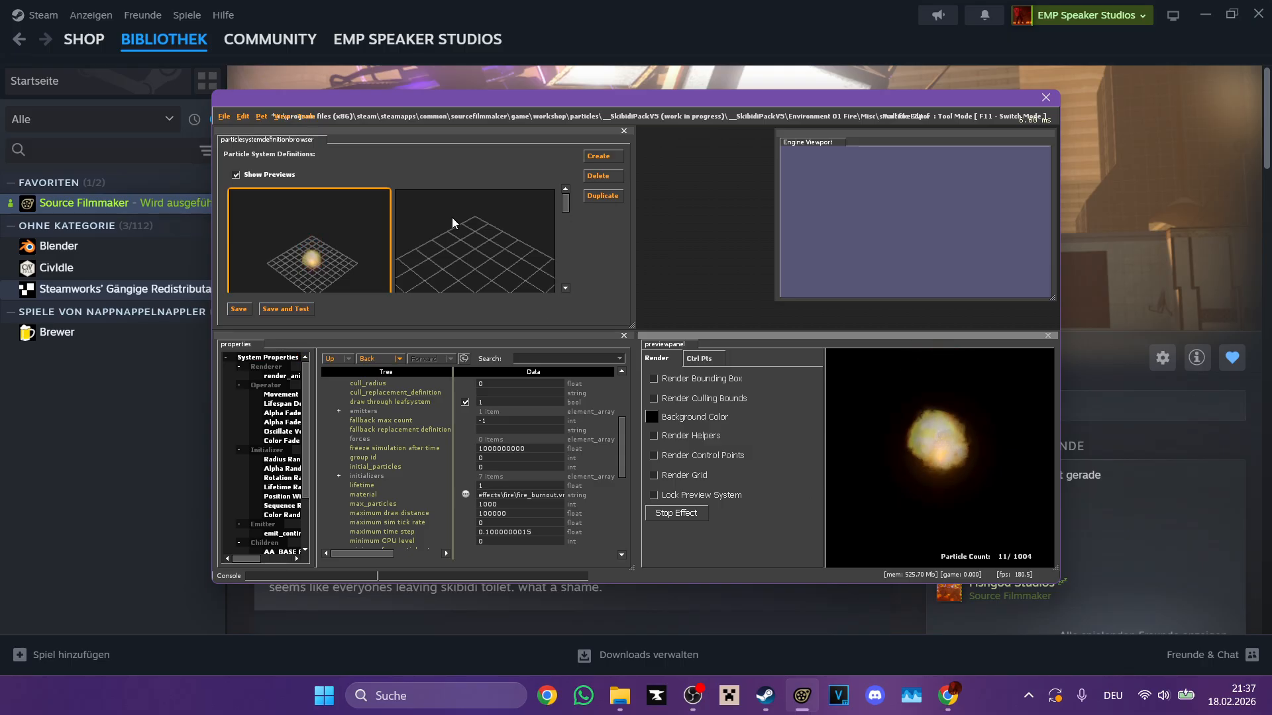
{"action": "key", "text": "ctrl+z"}
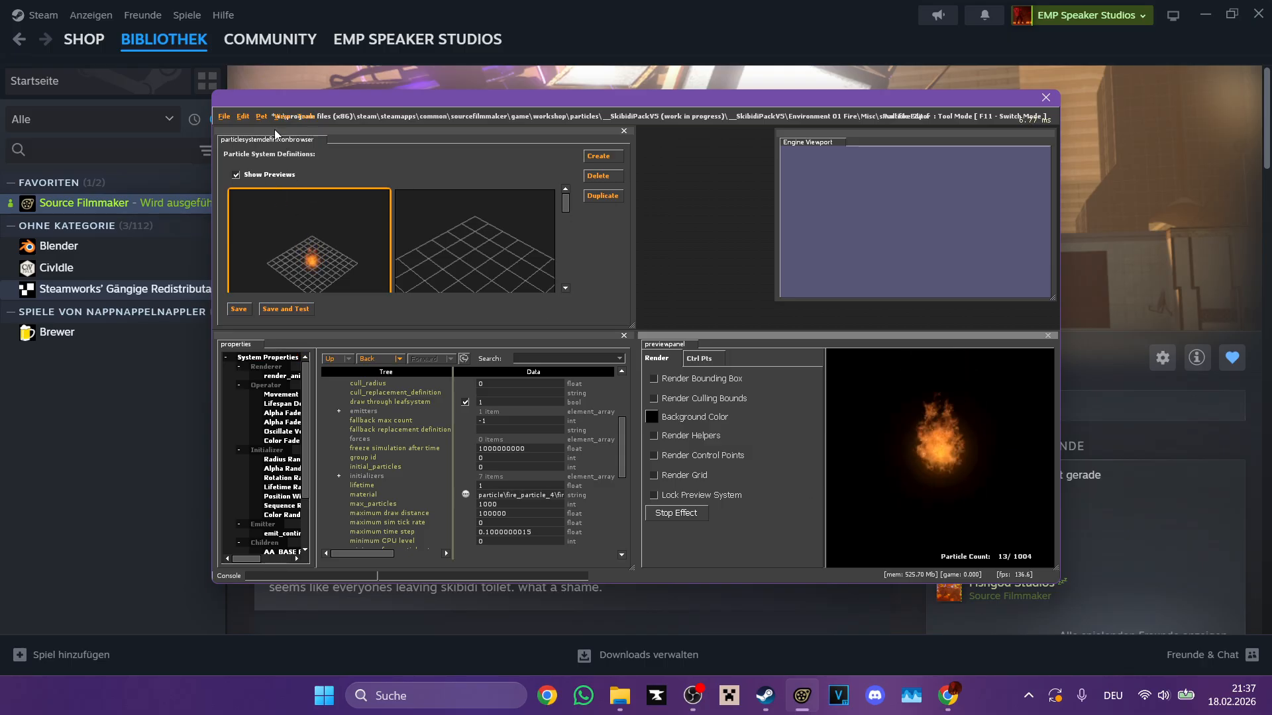
Step: Discard the changes to the fire file and open the first particle file in the Misc folder of Environment 02 Dust and Smoke
{"action": "left_click", "coordinate": [224, 116]}
{"action": "left_click", "coordinate": [250, 141]}
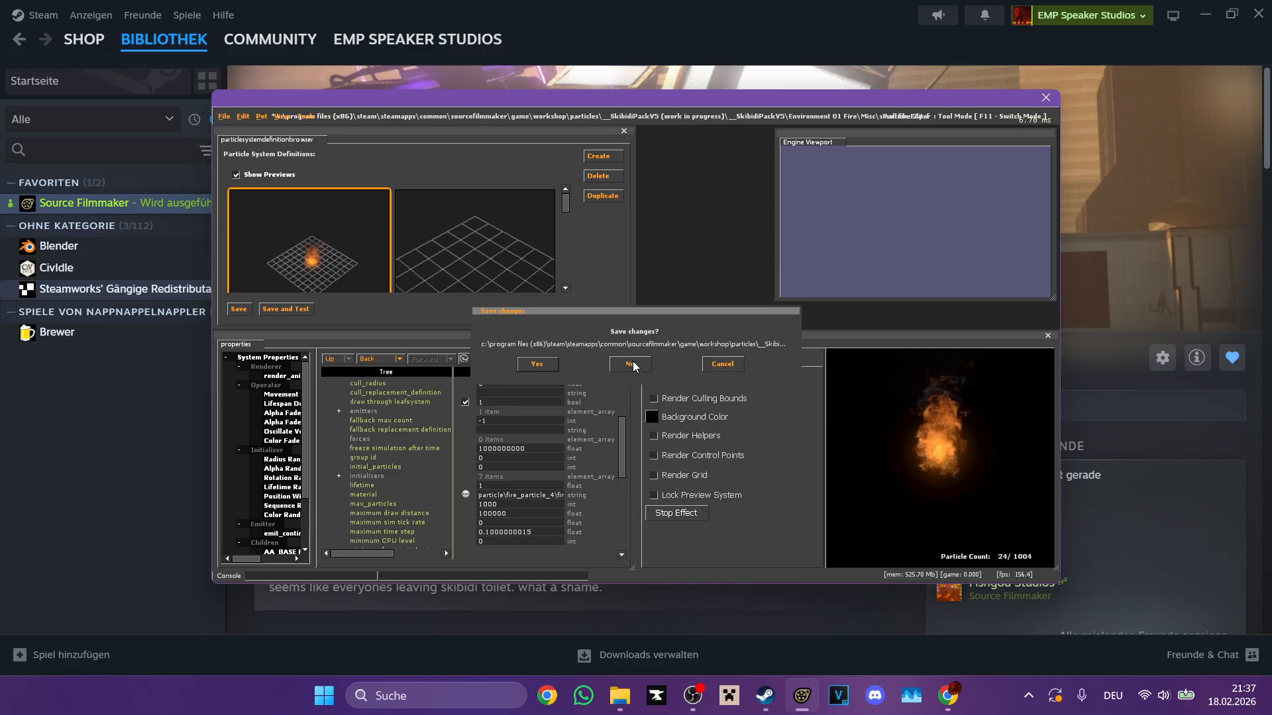
{"action": "left_click", "coordinate": [632, 364]}
{"action": "scroll", "coordinate": [546, 390], "scroll_direction": "up", "scroll_amount": 3}
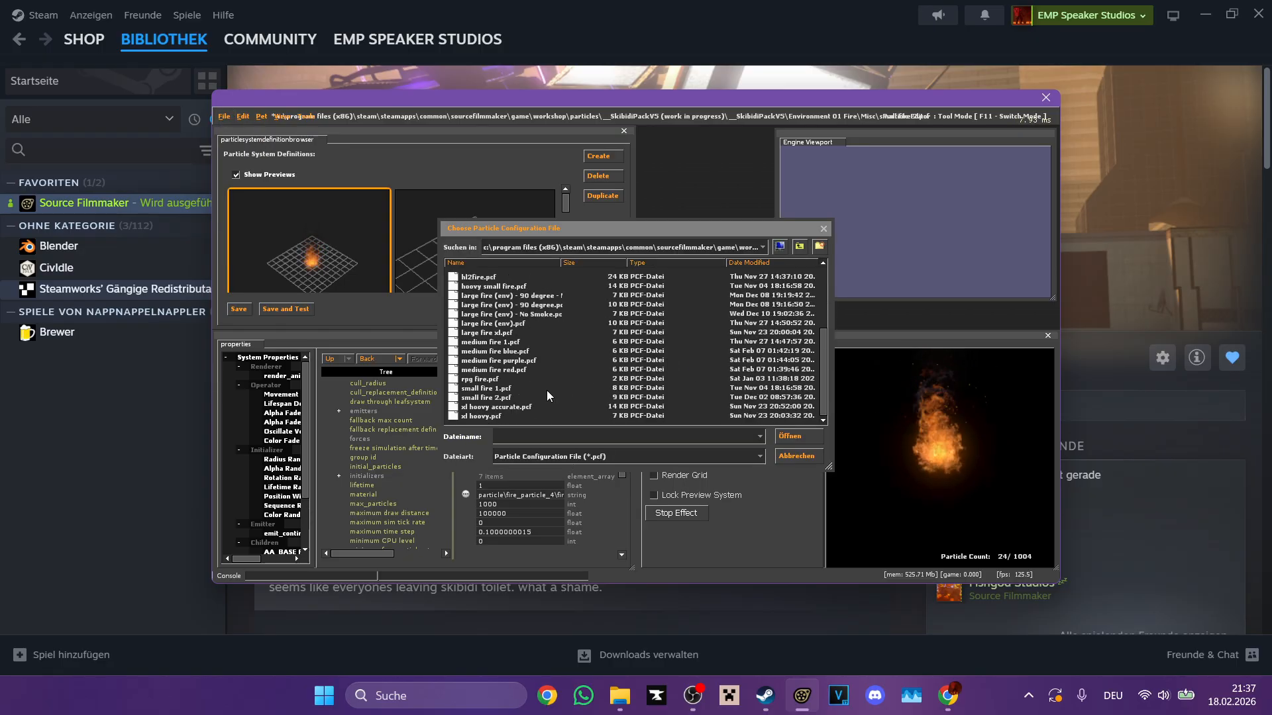
{"action": "left_click", "coordinate": [799, 246]}
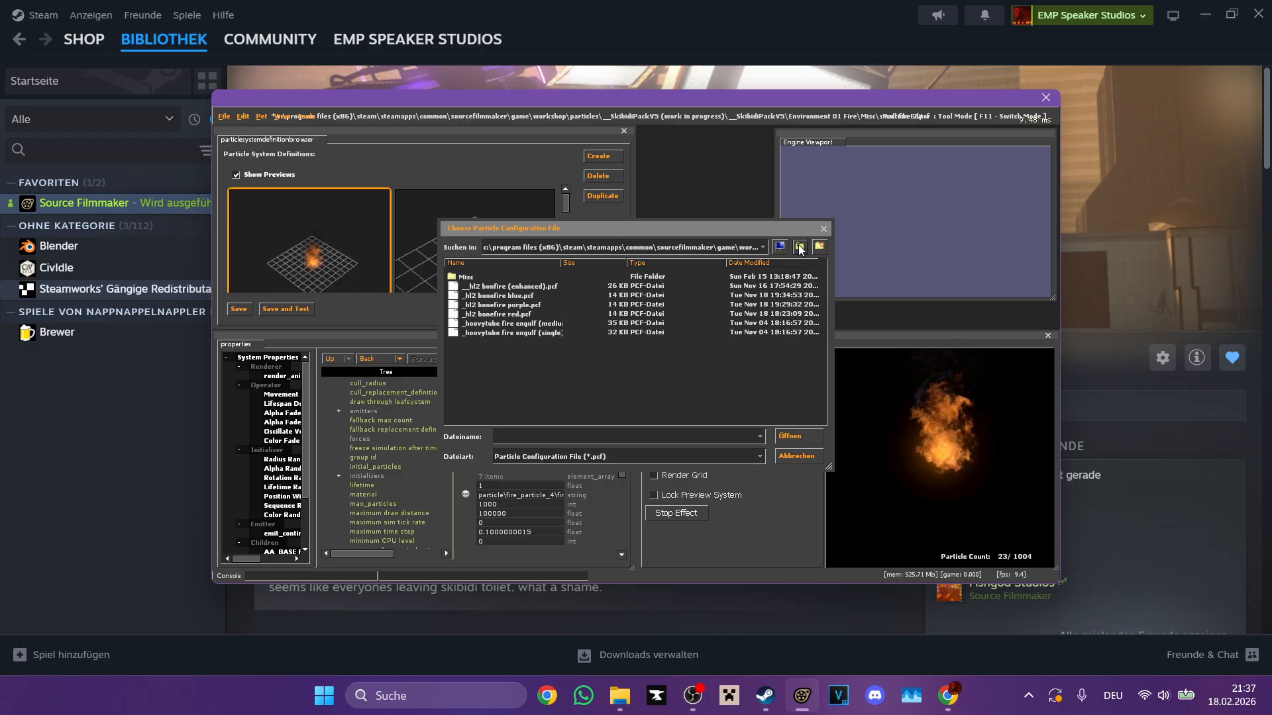
{"action": "left_click", "coordinate": [798, 246]}
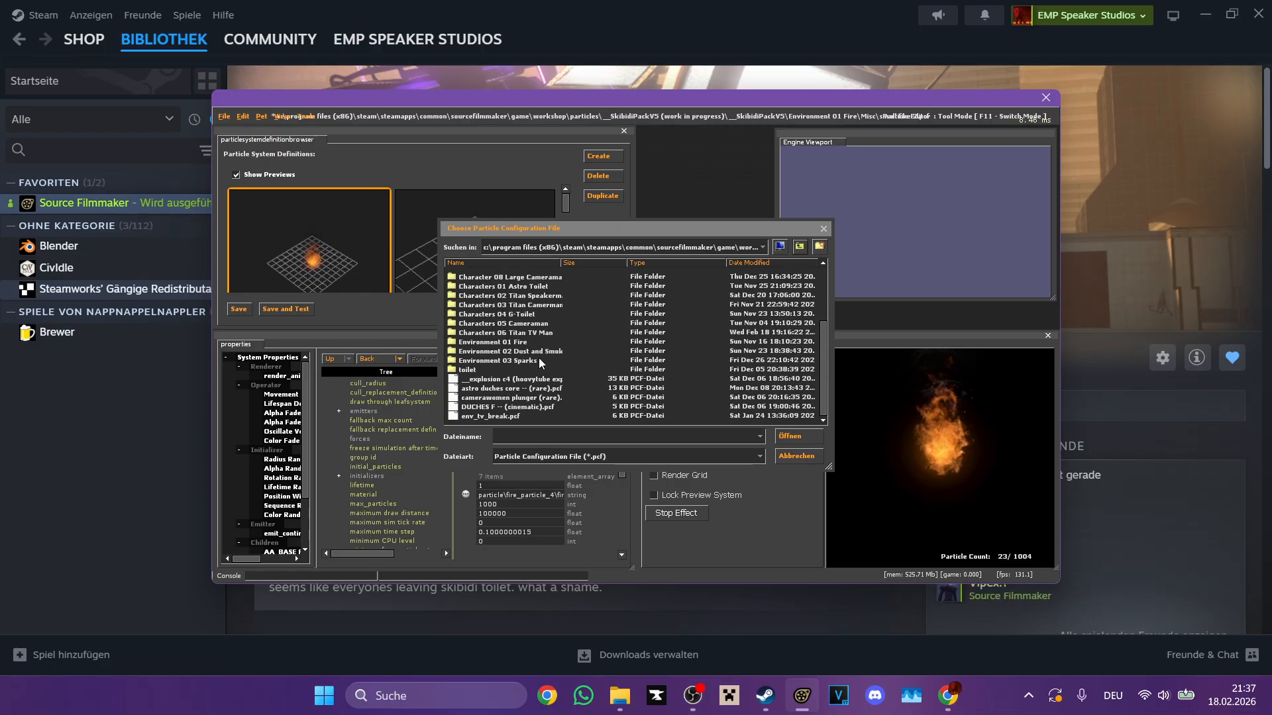
{"action": "double_click", "coordinate": [570, 357]}
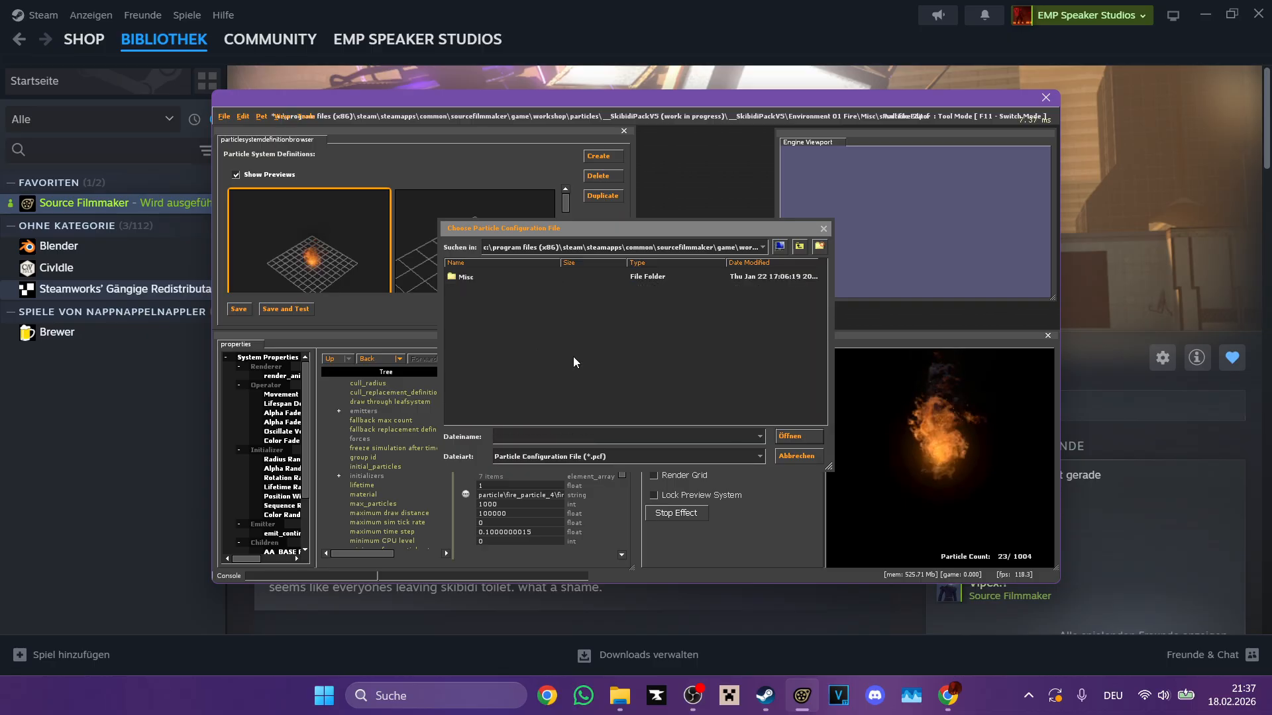
{"action": "double_click", "coordinate": [474, 276]}
{"action": "double_click", "coordinate": [474, 278]}
Step: Select the AA_Dustmotes_A_500CM particle system and hide the grid and helpers in its preview
{"action": "left_click", "coordinate": [483, 262]}
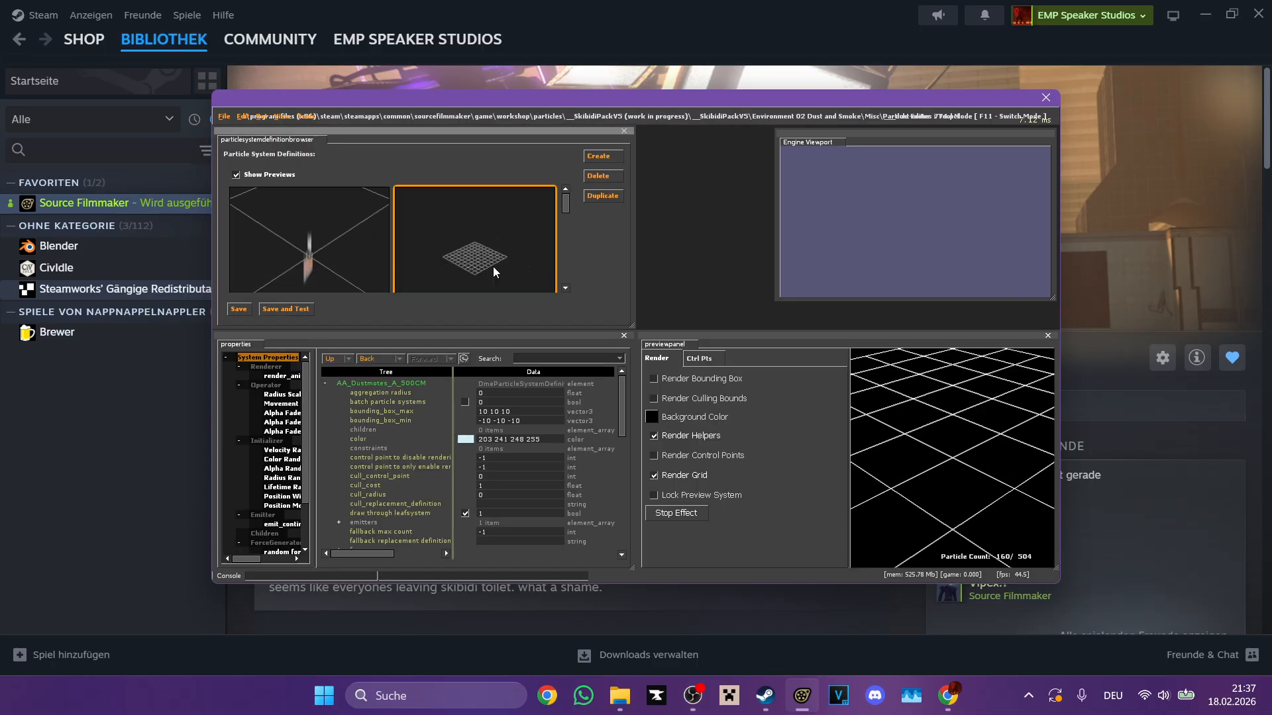
{"action": "left_click", "coordinate": [696, 474]}
{"action": "left_click", "coordinate": [680, 439]}
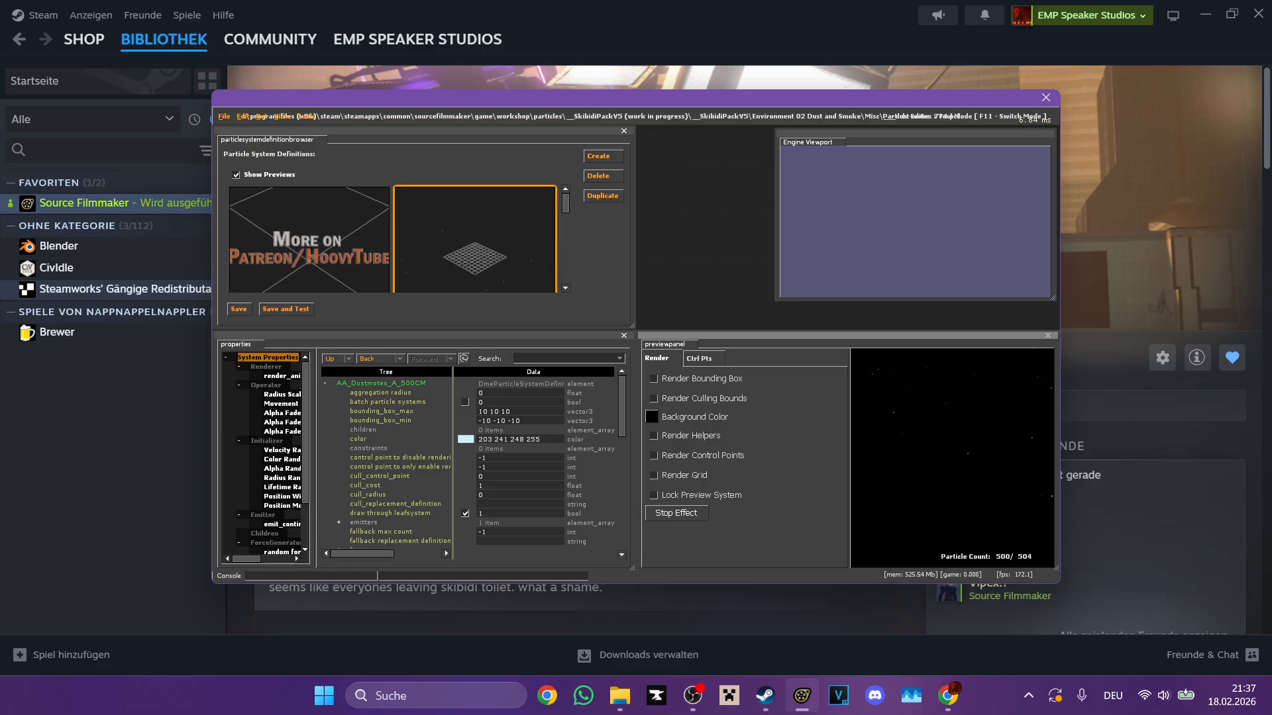
Step: Clear the "Fire" material filter and set the dust motes' material to black.vmt
{"action": "scroll", "coordinate": [443, 457], "scroll_direction": "down", "scroll_amount": 5}
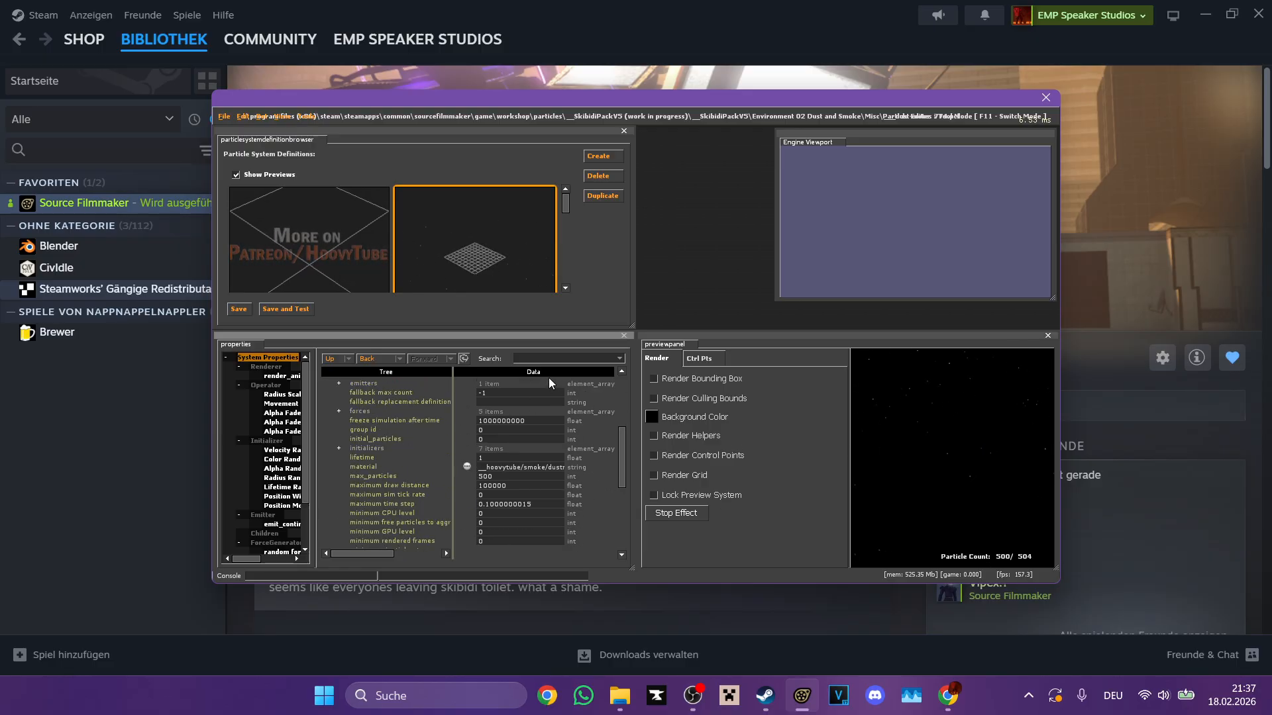
{"action": "left_click", "coordinate": [476, 397]}
{"action": "left_click", "coordinate": [497, 416]}
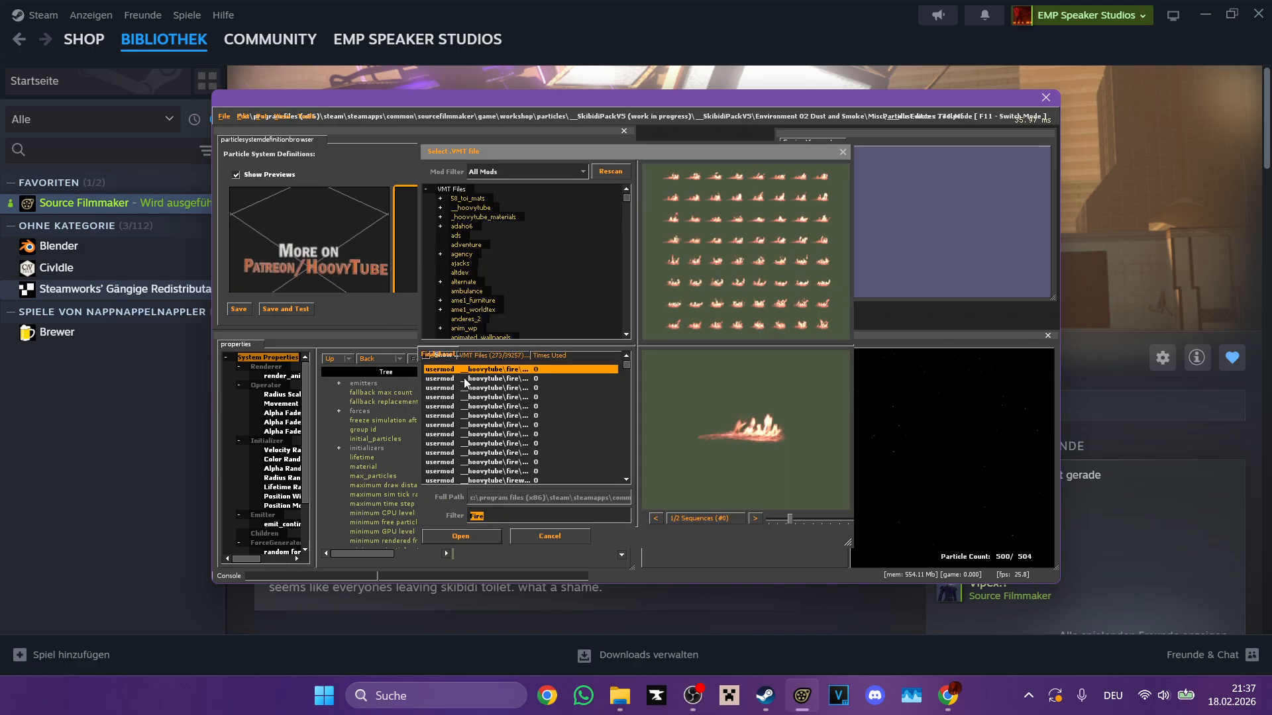
{"action": "left_click", "coordinate": [500, 406]}
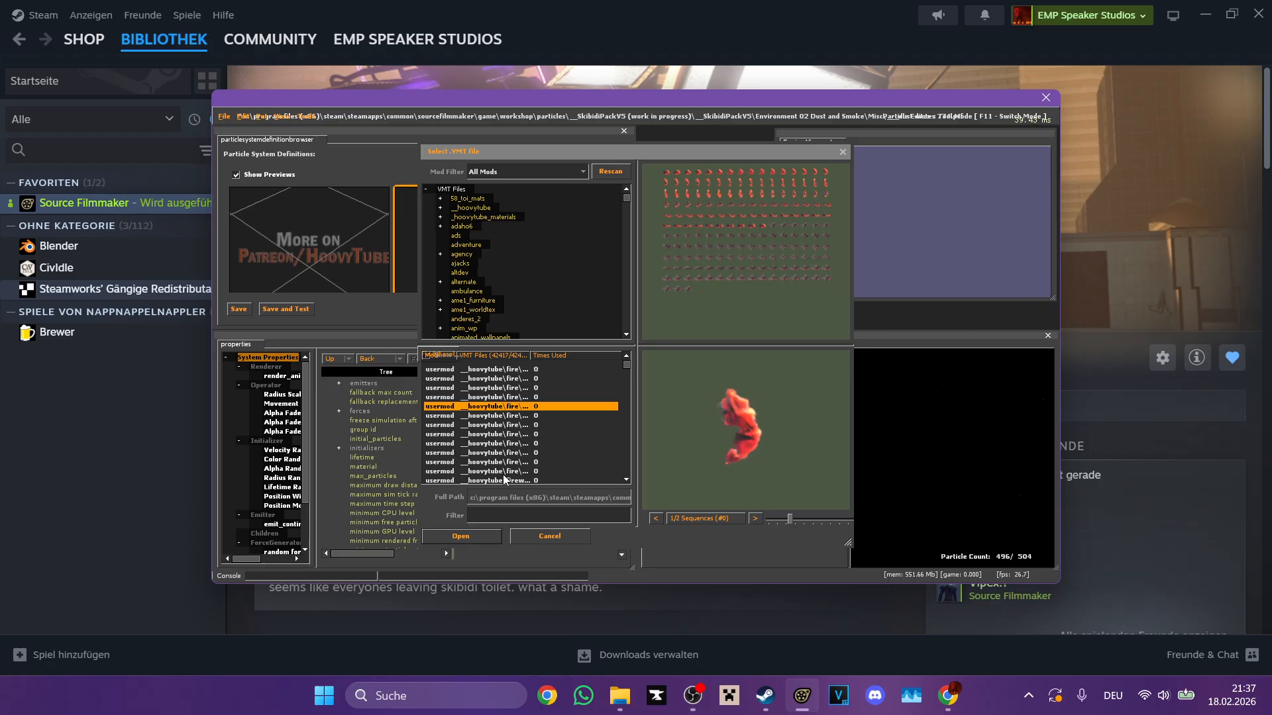
{"action": "scroll", "coordinate": [530, 411], "scroll_direction": "down", "scroll_amount": 5}
{"action": "left_click_drag", "start_coordinate": [622, 366], "coordinate": [619, 342]}
{"action": "double_click", "coordinate": [508, 368]}
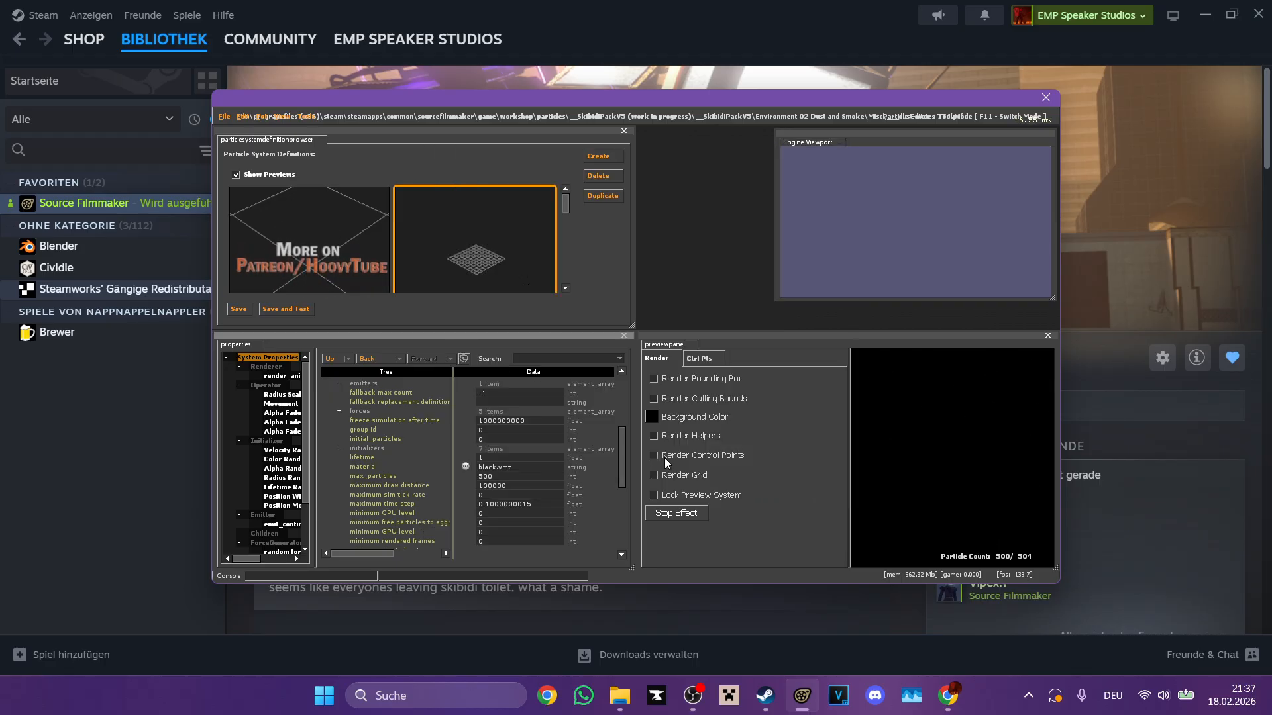
Step: Reopen the material selection for the dust motes and list the materials in the minecraft folder
{"action": "left_click", "coordinate": [648, 416]}
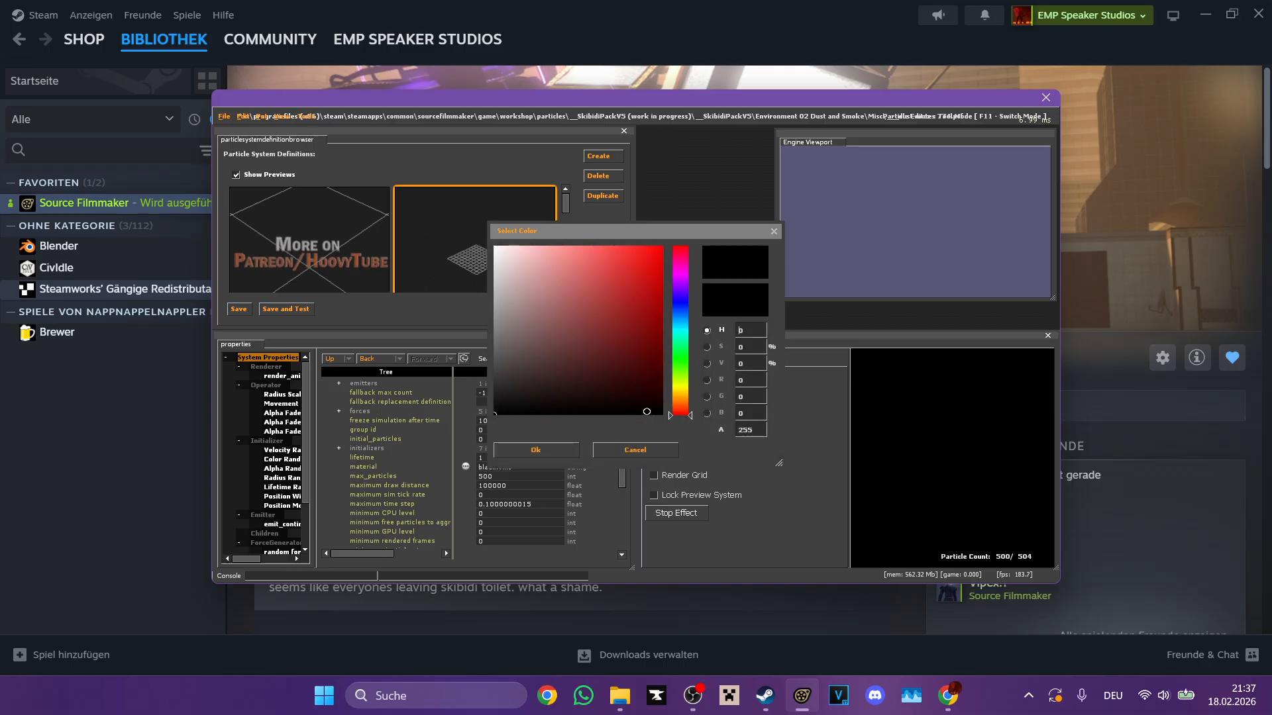
{"action": "left_click", "coordinate": [637, 450]}
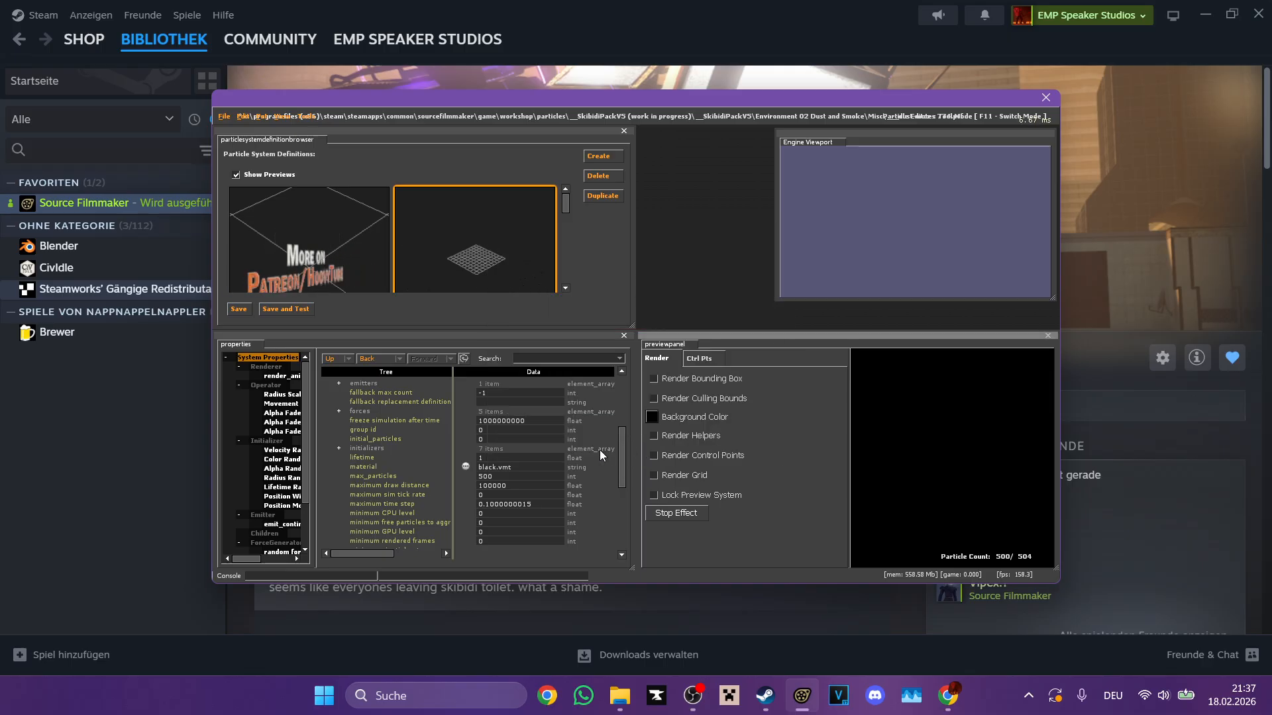
{"action": "left_click", "coordinate": [467, 467]}
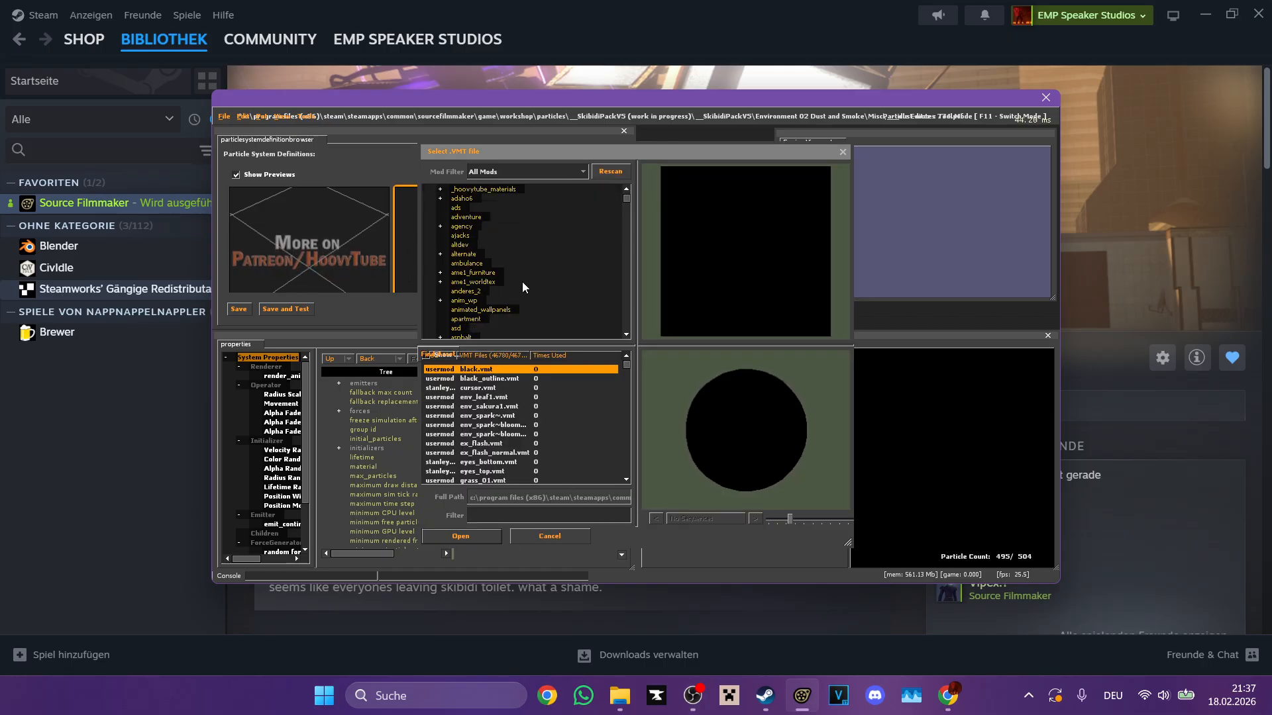
{"action": "scroll", "coordinate": [522, 280], "scroll_direction": "down", "scroll_amount": 15}
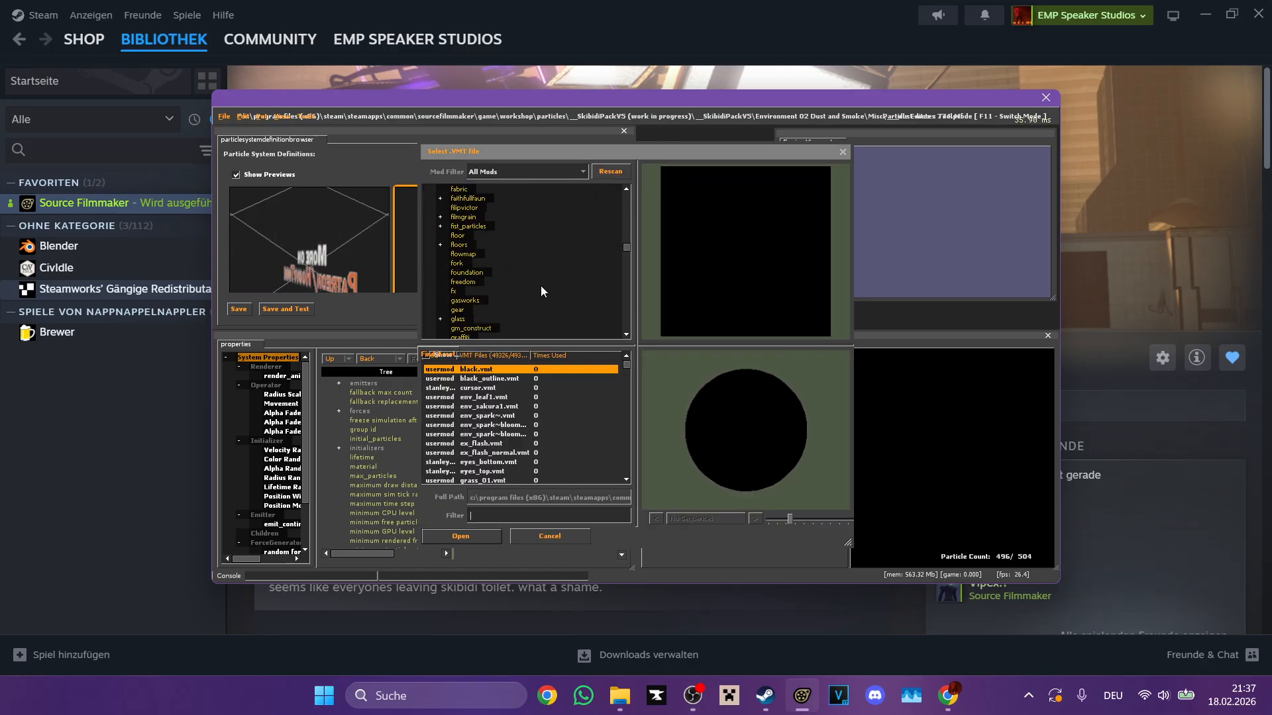
{"action": "scroll", "coordinate": [598, 284], "scroll_direction": "down", "scroll_amount": 10}
{"action": "scroll", "coordinate": [623, 265], "scroll_direction": "down", "scroll_amount": 3}
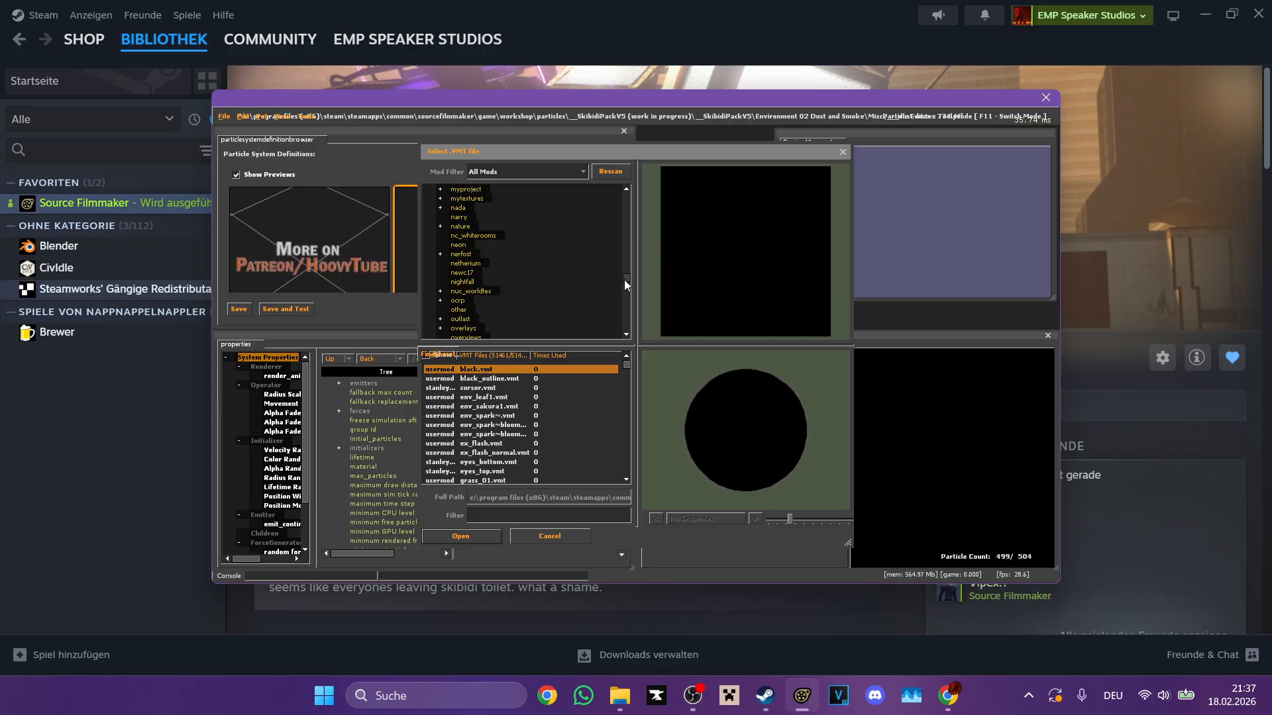
{"action": "scroll", "coordinate": [623, 280], "scroll_direction": "up", "scroll_amount": 6}
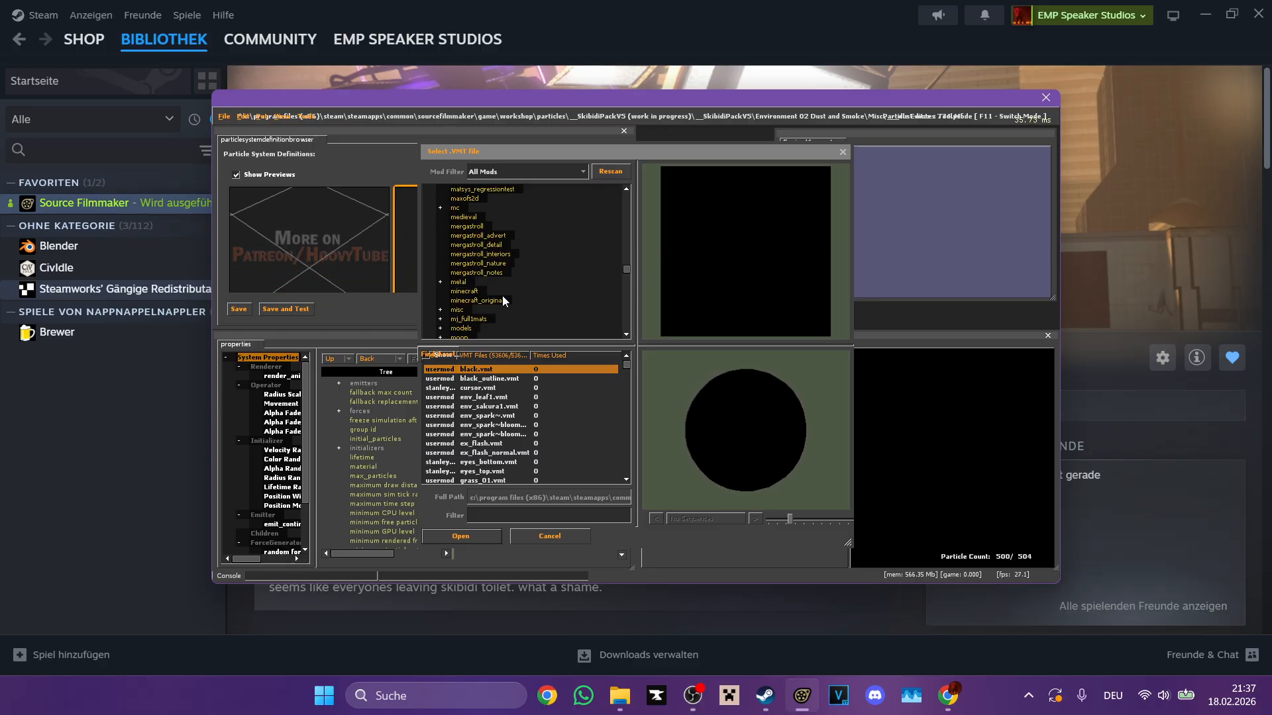
{"action": "left_click", "coordinate": [467, 291]}
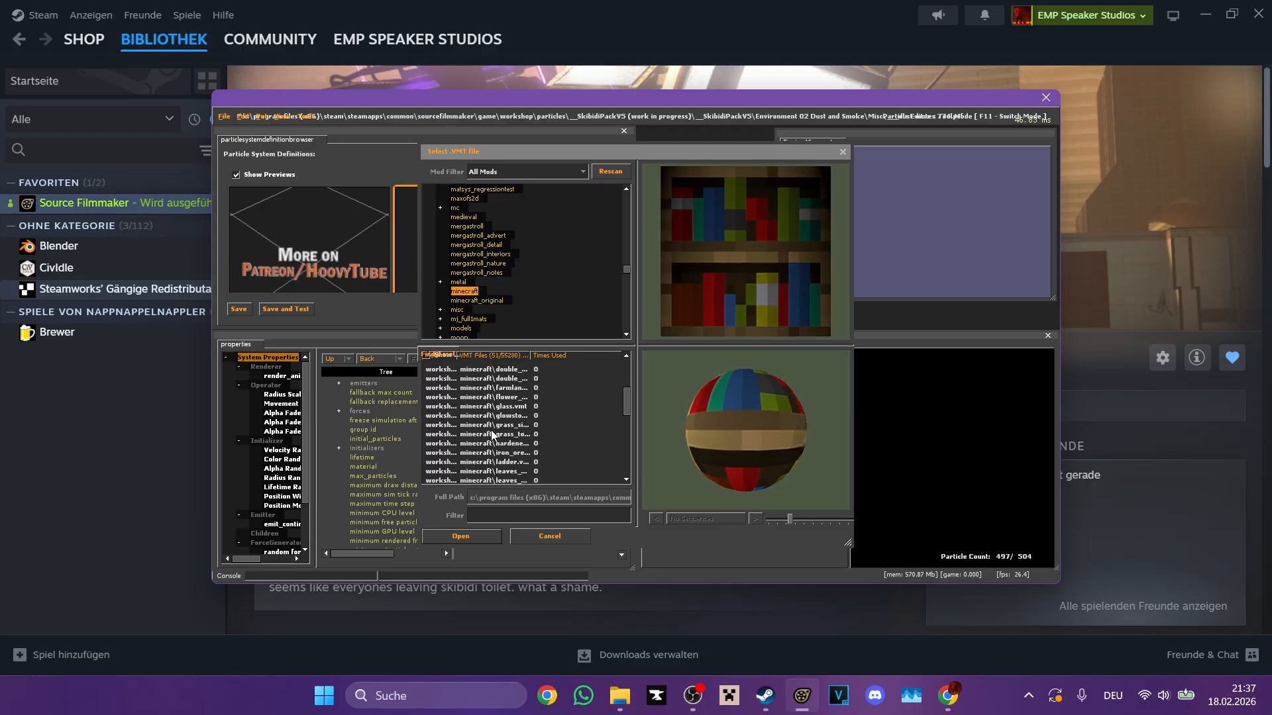
Step: Preview the block materials in the minecraft folder, including the melon, log and stone slab textures
{"action": "left_click", "coordinate": [492, 434]}
{"action": "left_click", "coordinate": [510, 454]}
{"action": "scroll", "coordinate": [511, 455], "scroll_direction": "down", "scroll_amount": 3}
{"action": "left_click", "coordinate": [513, 445]}
{"action": "left_click", "coordinate": [512, 471]}
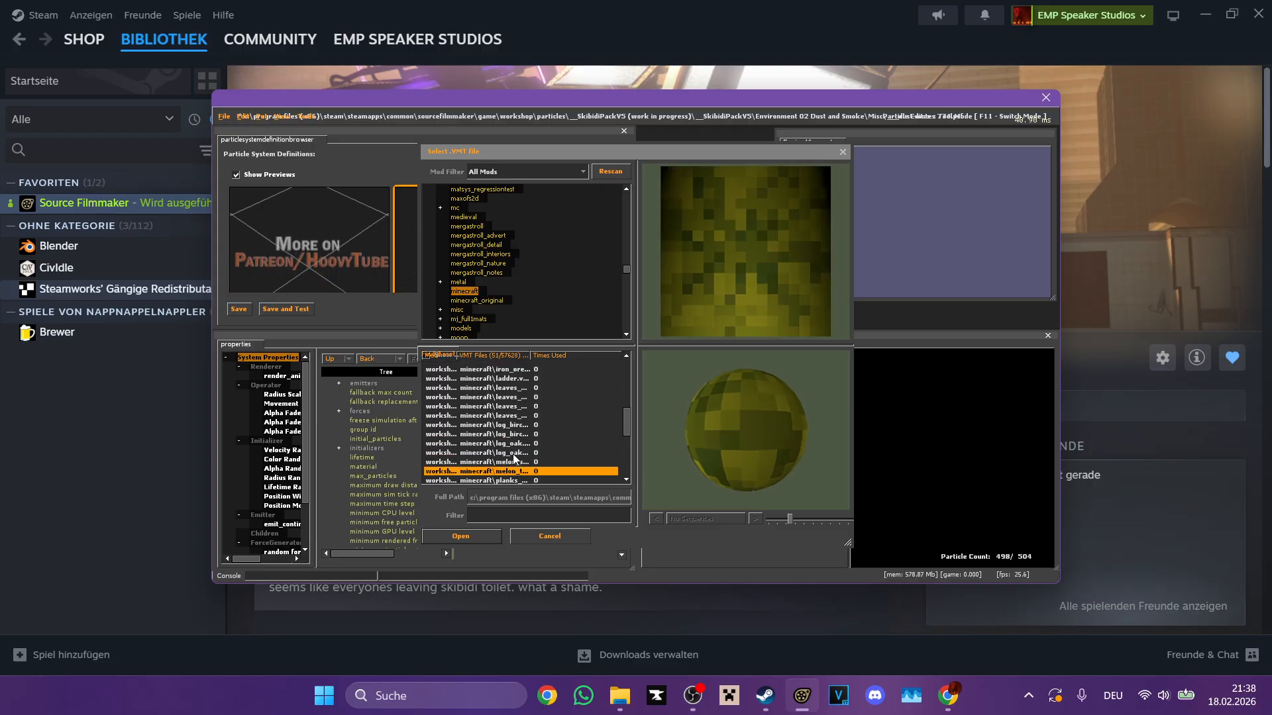
{"action": "scroll", "coordinate": [513, 456], "scroll_direction": "down", "scroll_amount": 5}
{"action": "left_click", "coordinate": [513, 454]}
{"action": "left_click", "coordinate": [515, 471]}
{"action": "scroll", "coordinate": [516, 463], "scroll_direction": "down", "scroll_amount": 1}
{"action": "left_click", "coordinate": [520, 435]}
{"action": "left_click", "coordinate": [521, 452]}
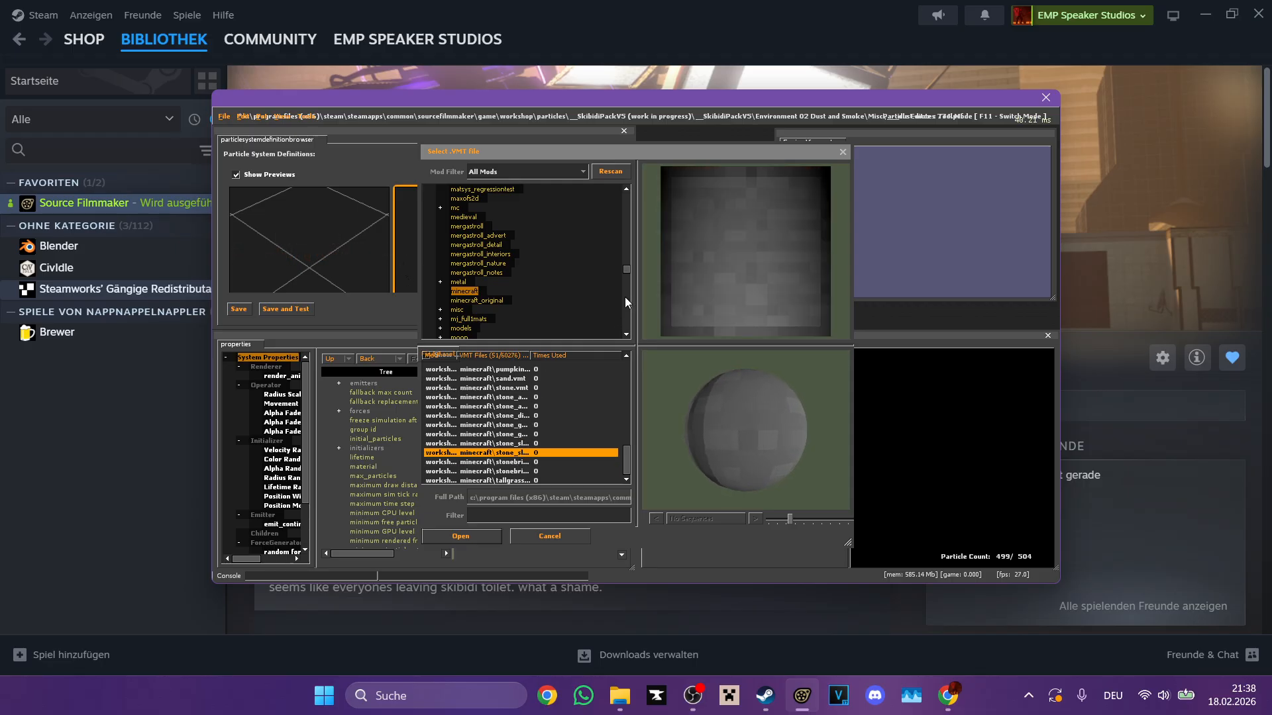
Step: Return to the full list of VMT files and filter the materials by "smoke"
{"action": "left_click_drag", "start_coordinate": [628, 270], "coordinate": [622, 188]}
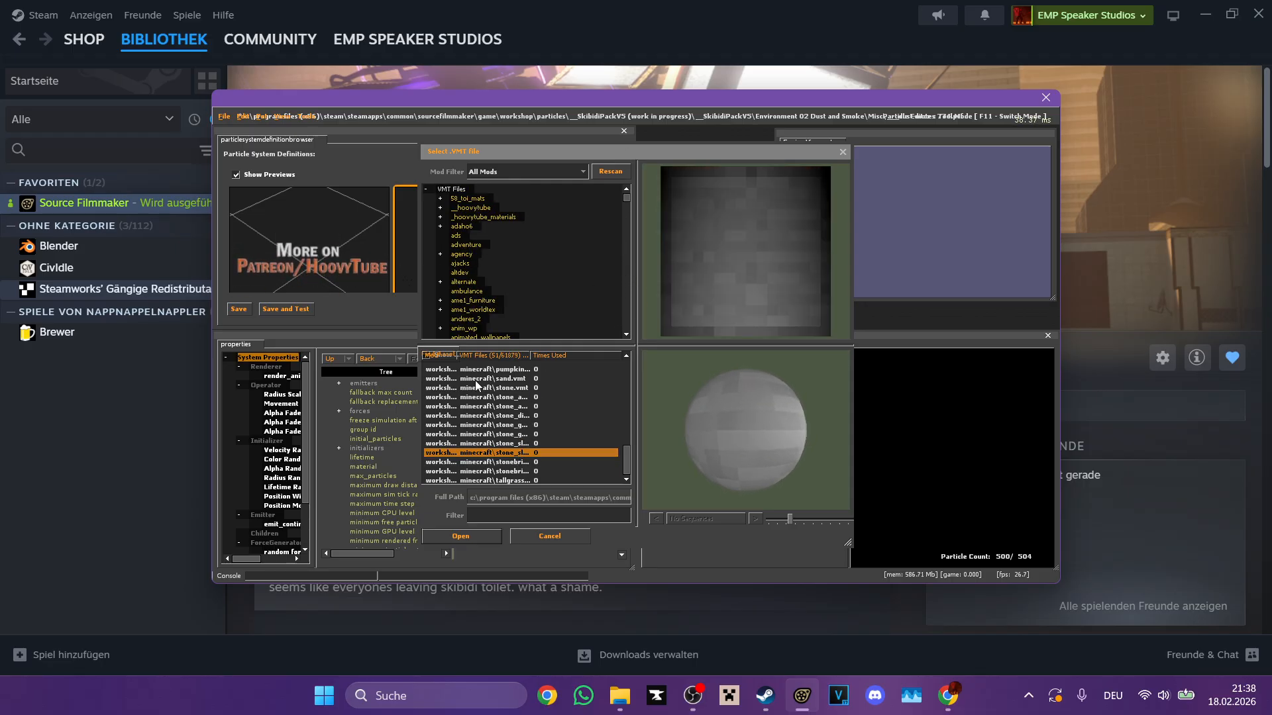
{"action": "scroll", "coordinate": [475, 380], "scroll_direction": "up", "scroll_amount": 11}
{"action": "left_click", "coordinate": [452, 189]}
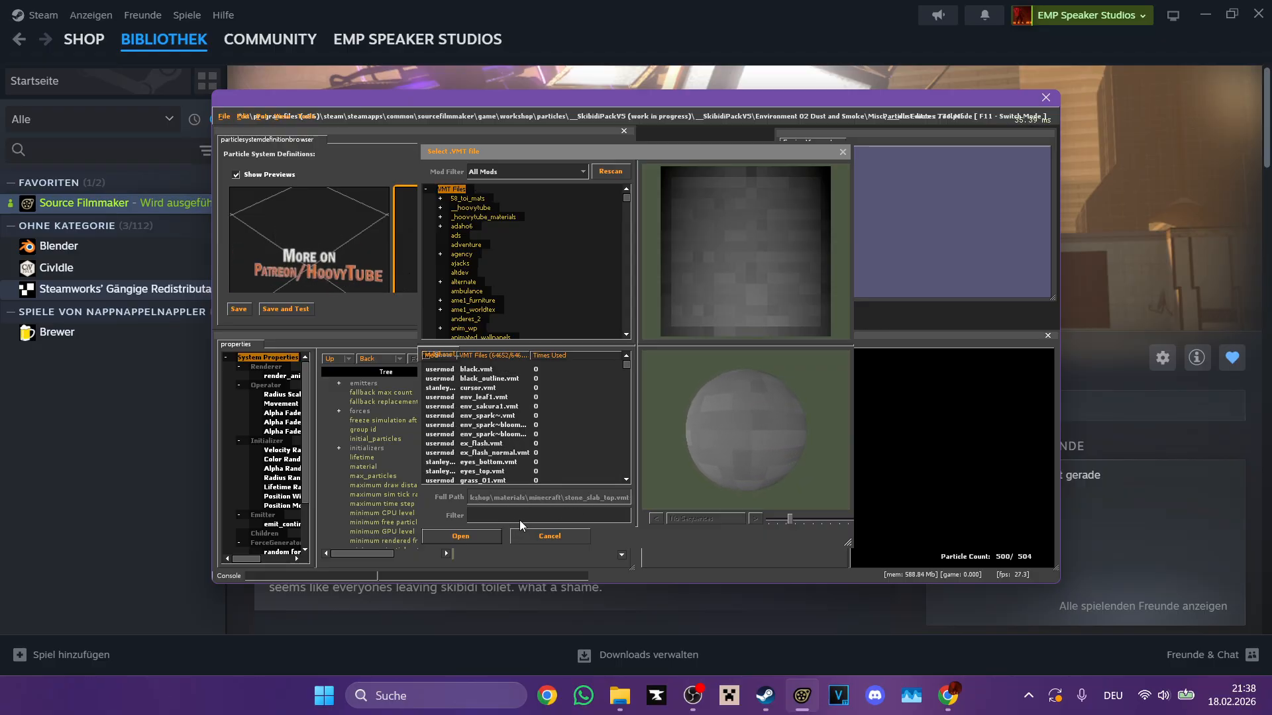
{"action": "type", "text": "smoke"}
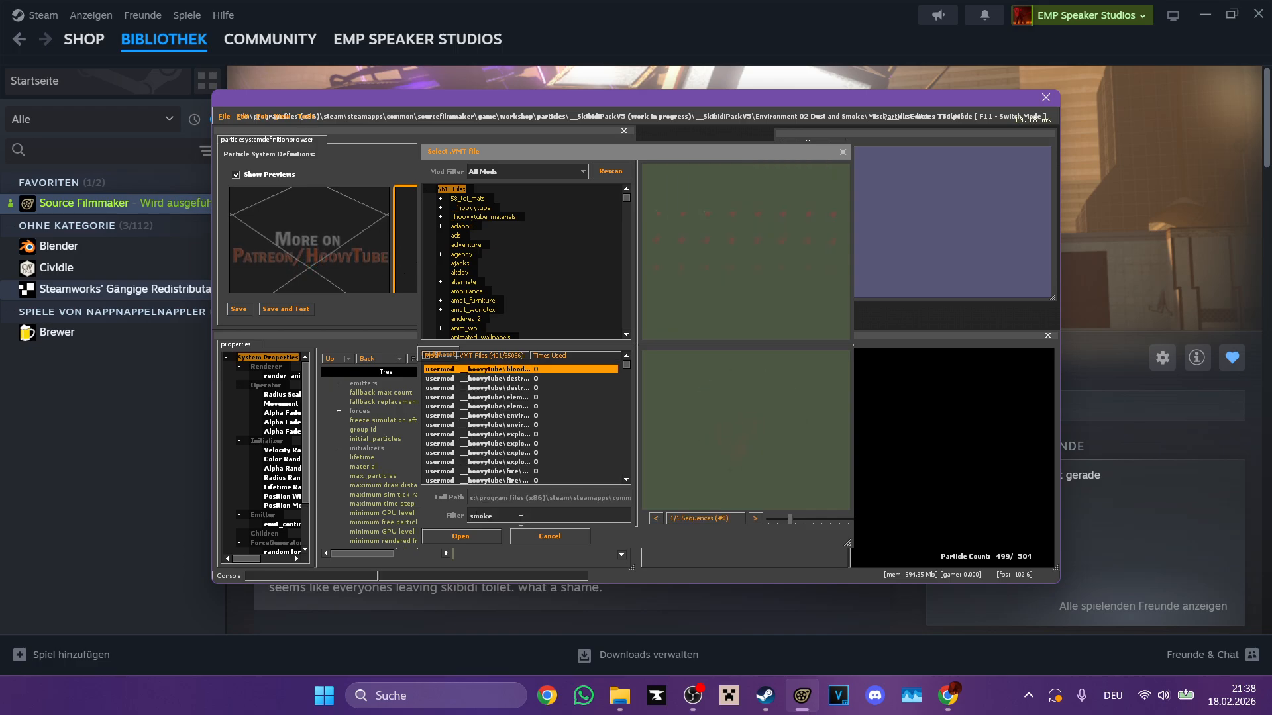
{"action": "scroll", "coordinate": [533, 481], "scroll_direction": "down", "scroll_amount": 5}
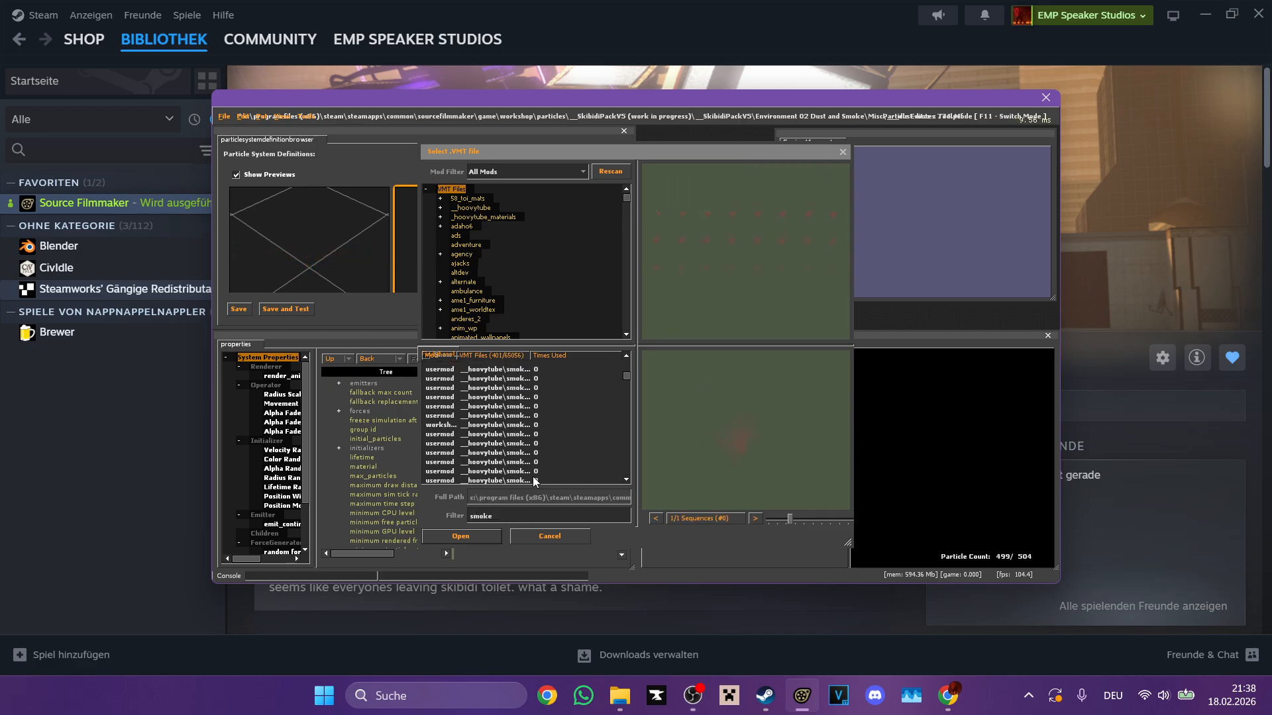
{"action": "left_click_drag", "start_coordinate": [623, 382], "coordinate": [623, 483]}
Step: Preview smoke materials near the end of the filtered list, including sprites\smoke.vmt and the particle smoke textures
{"action": "left_click", "coordinate": [540, 472]}
{"action": "left_click", "coordinate": [533, 462]}
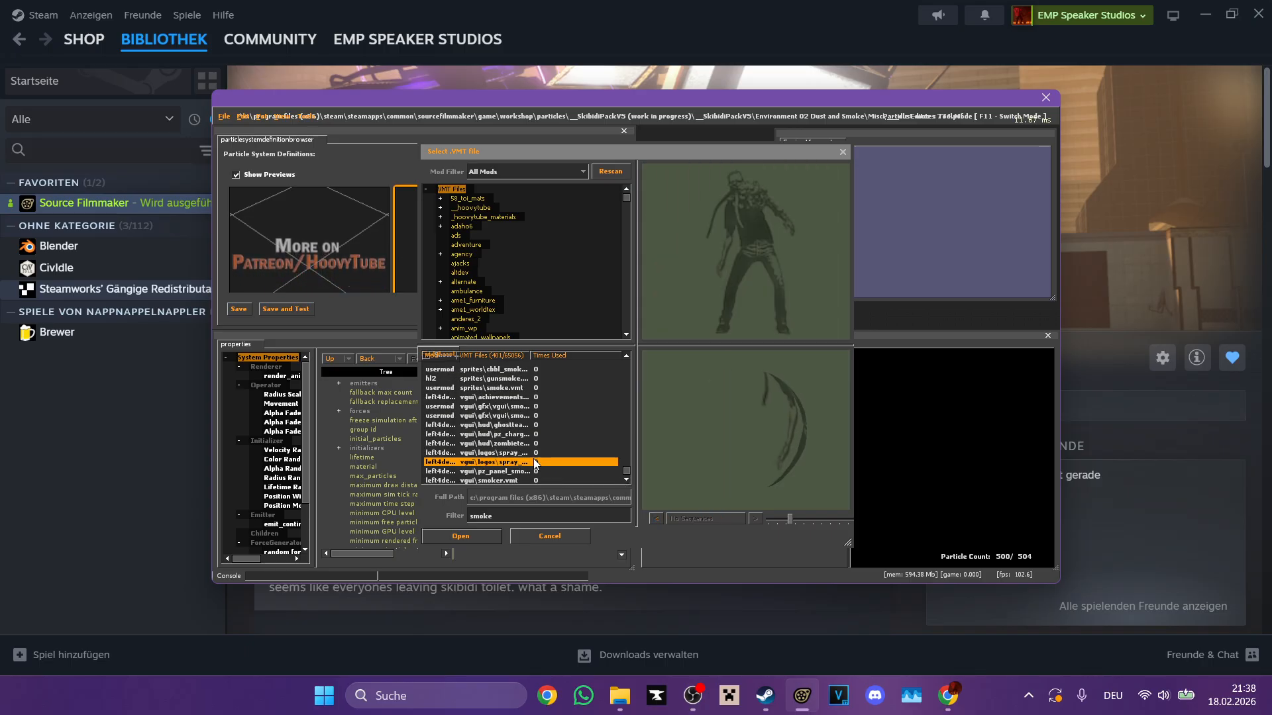
{"action": "left_click", "coordinate": [529, 453]}
{"action": "left_click", "coordinate": [523, 434]}
{"action": "left_click", "coordinate": [531, 416]}
{"action": "left_click", "coordinate": [531, 390]}
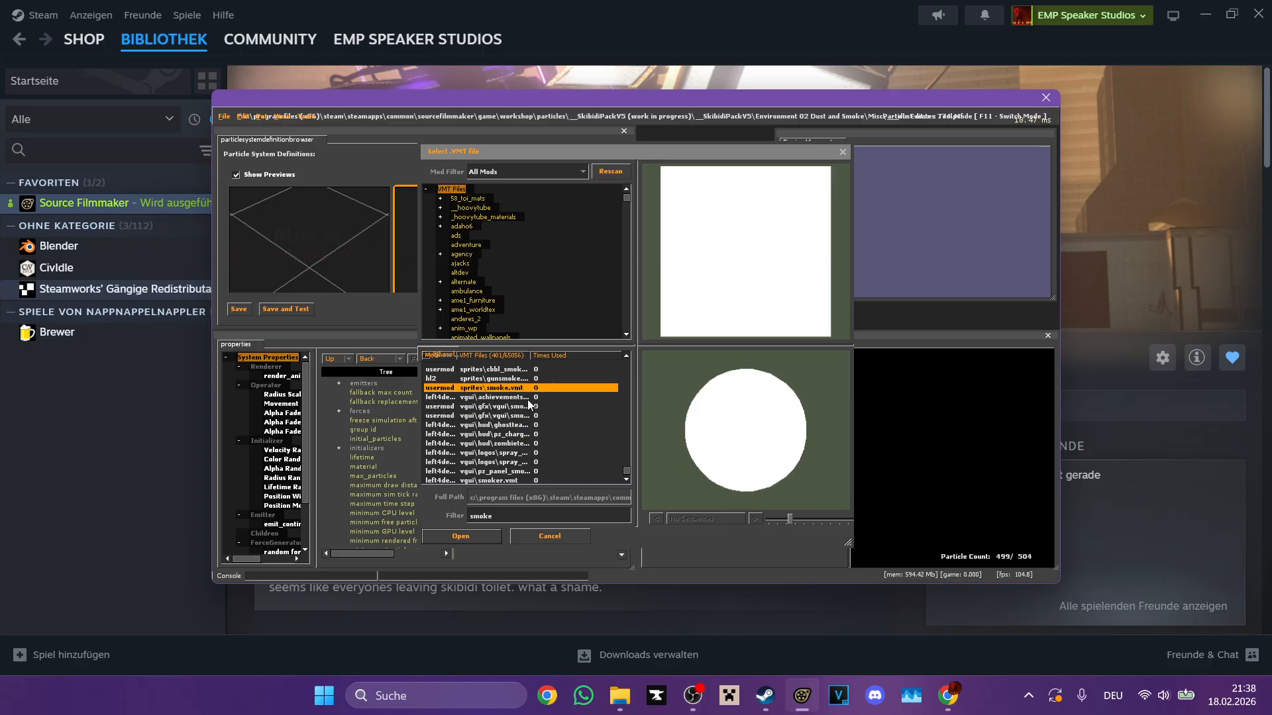
{"action": "left_click", "coordinate": [531, 400]}
{"action": "scroll", "coordinate": [532, 402], "scroll_direction": "up", "scroll_amount": 3}
{"action": "left_click", "coordinate": [503, 416]}
{"action": "left_click", "coordinate": [517, 400]}
{"action": "left_click", "coordinate": [521, 425]}
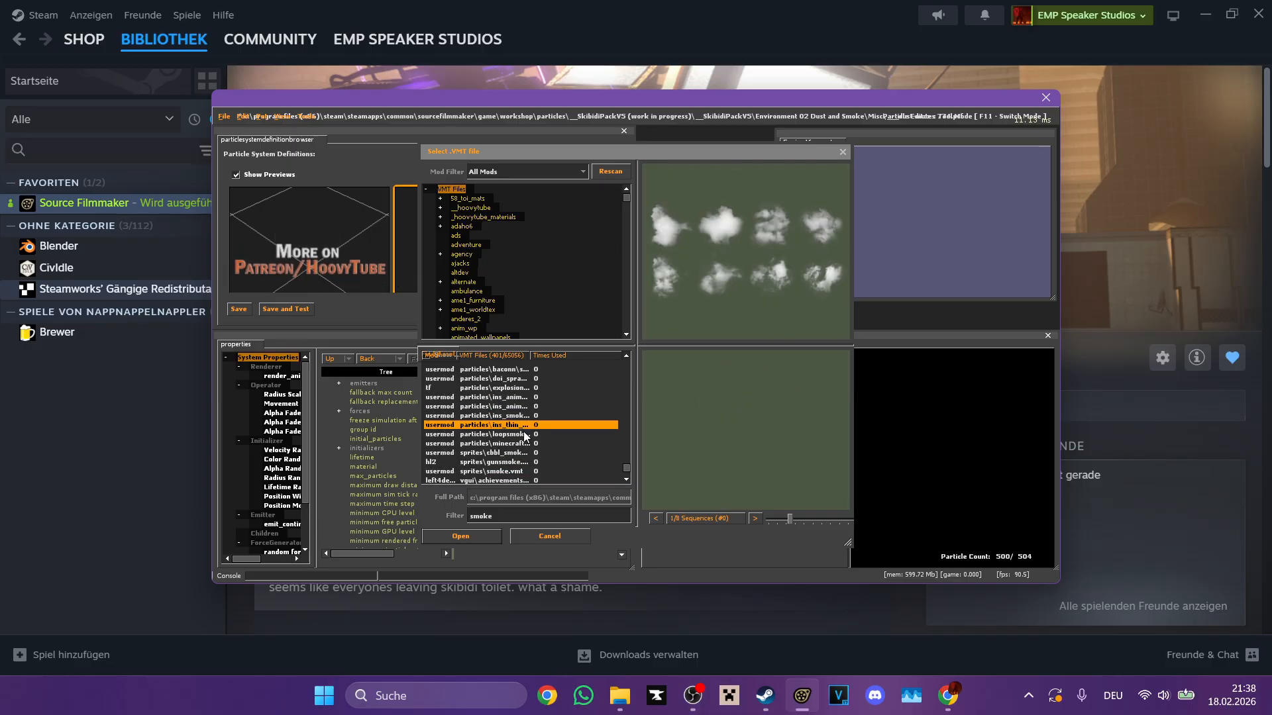
Step: Try the smoke material from particles\minecraft on AA_Dustmotes_A_500CM, and undo the material change
{"action": "left_click", "coordinate": [523, 445]}
{"action": "left_click", "coordinate": [528, 463]}
{"action": "left_click", "coordinate": [524, 444]}
{"action": "double_click", "coordinate": [524, 444]}
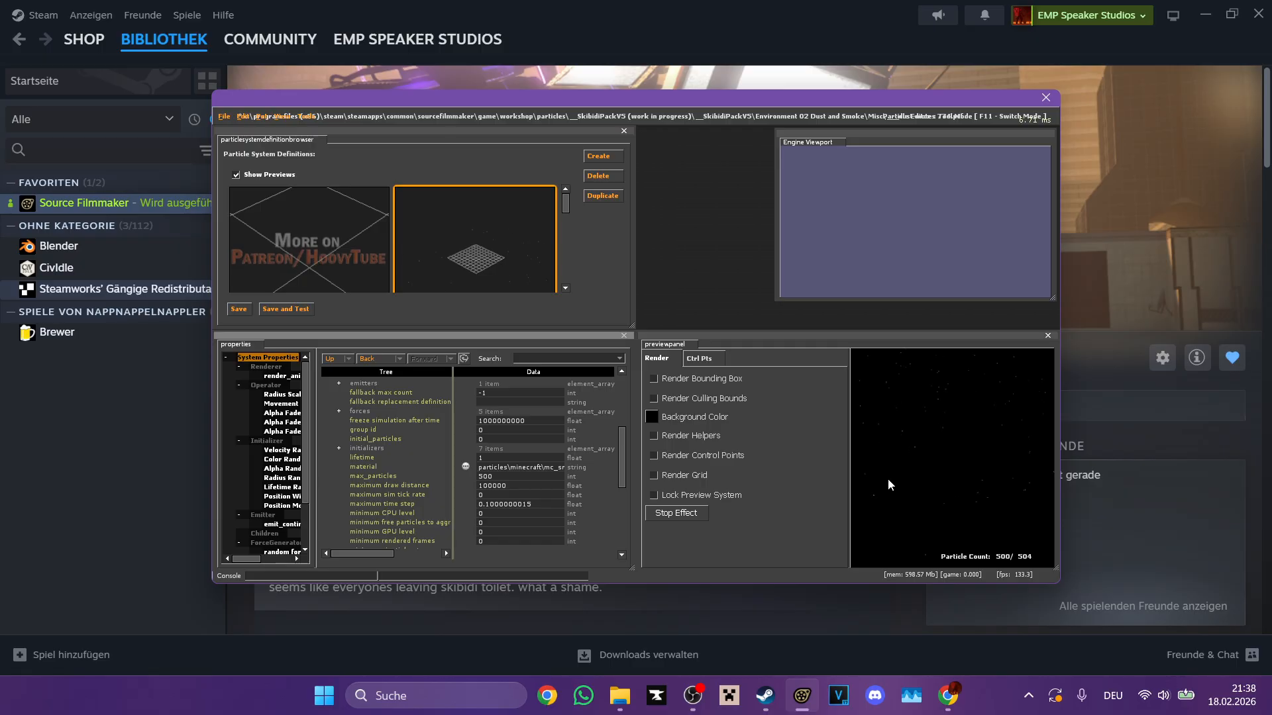
{"action": "right_click_drag", "start_coordinate": [888, 480], "coordinate": [888, 460]}
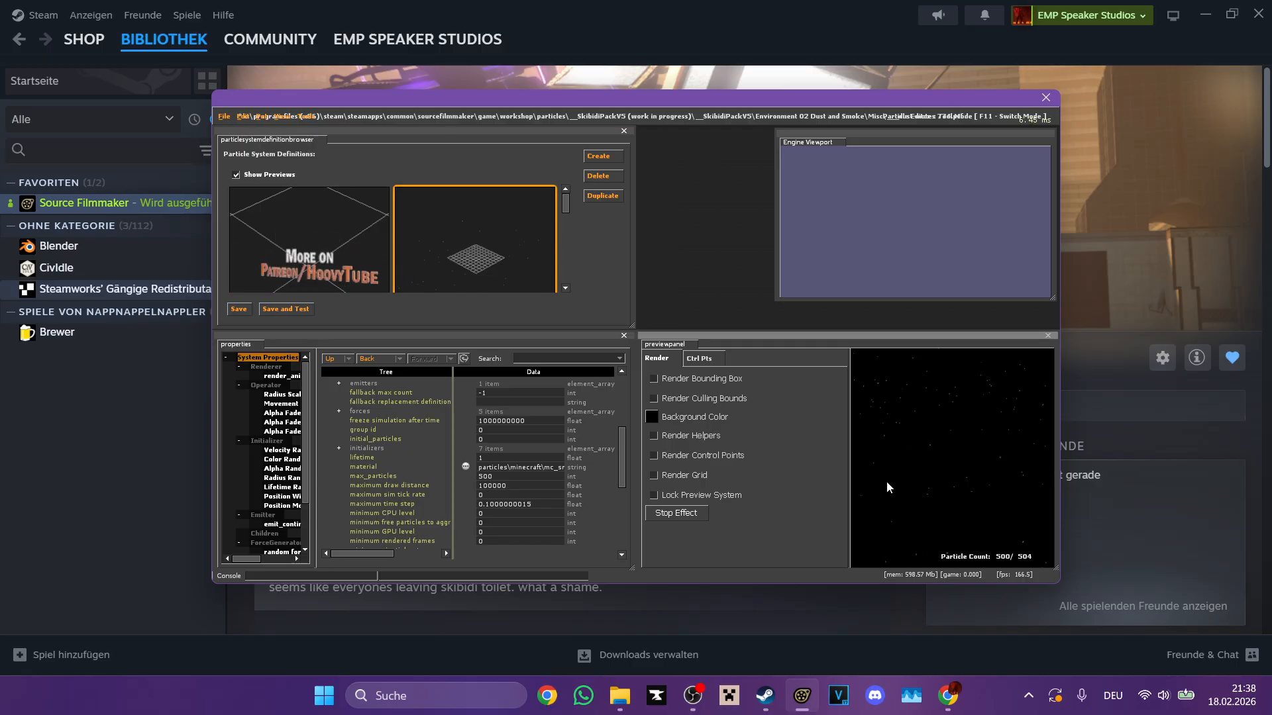
{"action": "key", "text": "ctrl+z"}
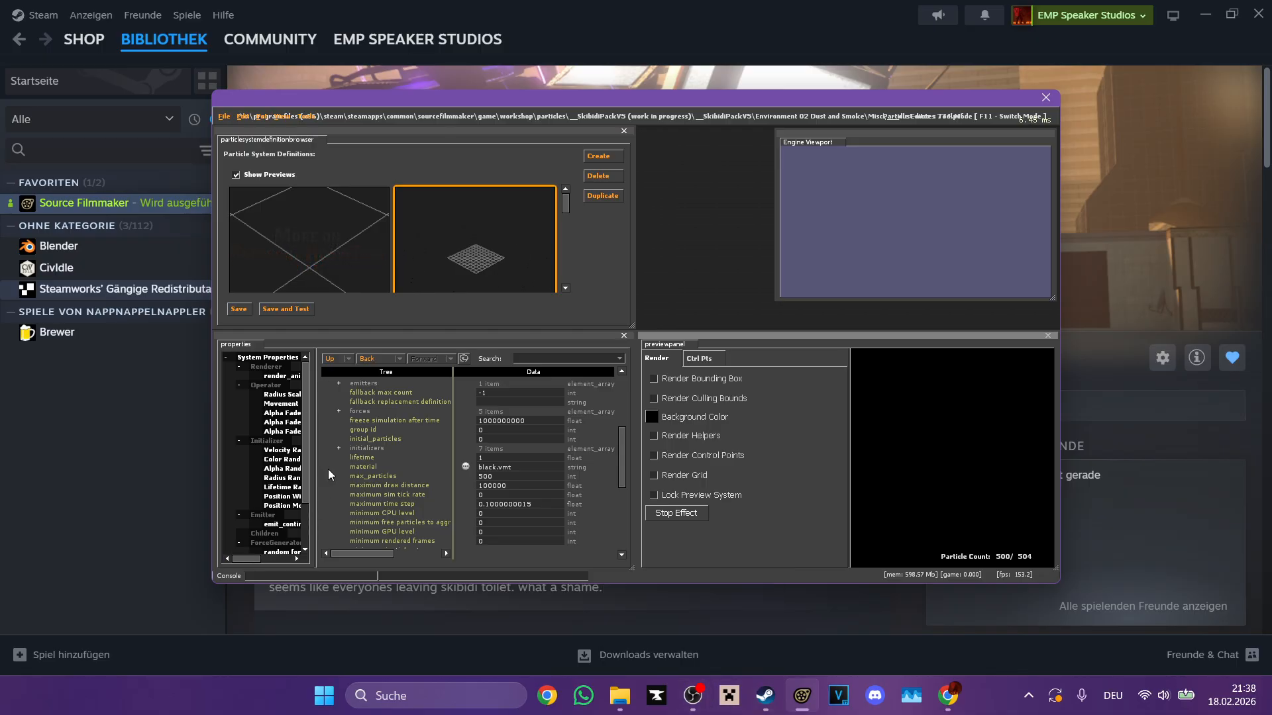
Step: Try an emission rate of 10000 on the continuous emitter of AB_Dustmotes_A_250CM and settle on 1000
{"action": "left_click", "coordinate": [282, 524]}
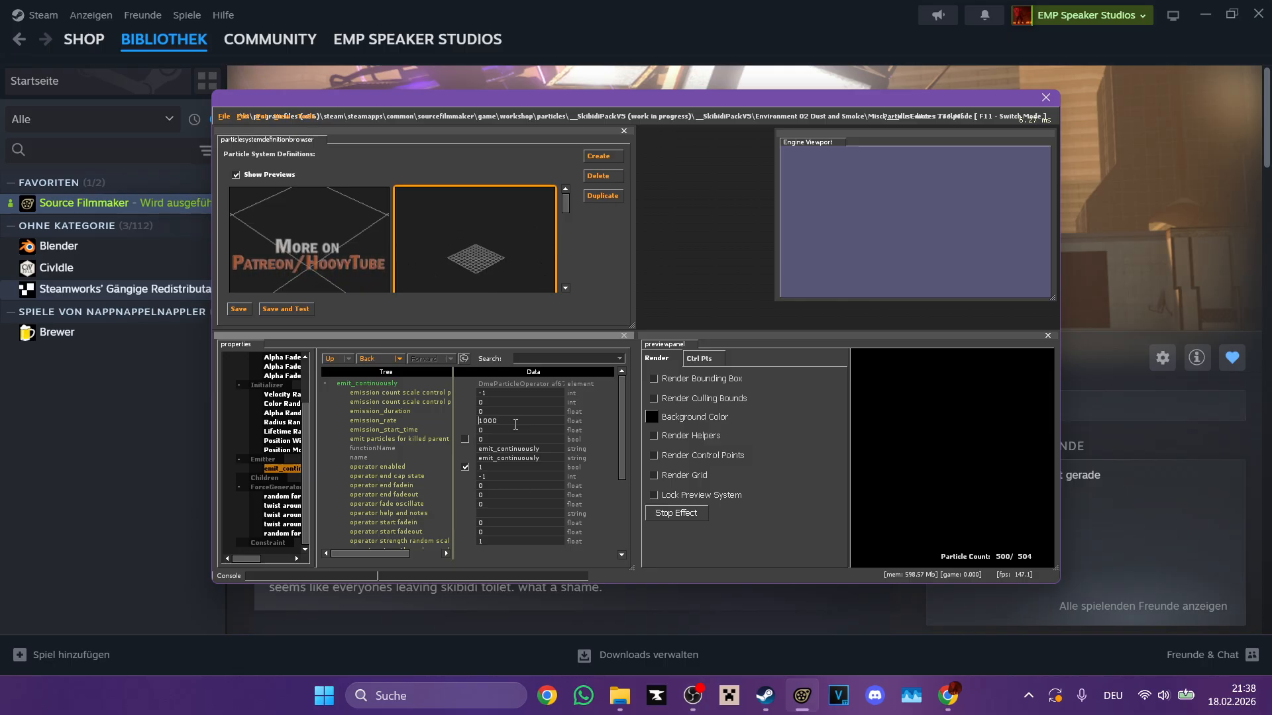
{"action": "scroll", "coordinate": [431, 229], "scroll_direction": "down", "scroll_amount": 2}
{"action": "left_click", "coordinate": [336, 273]}
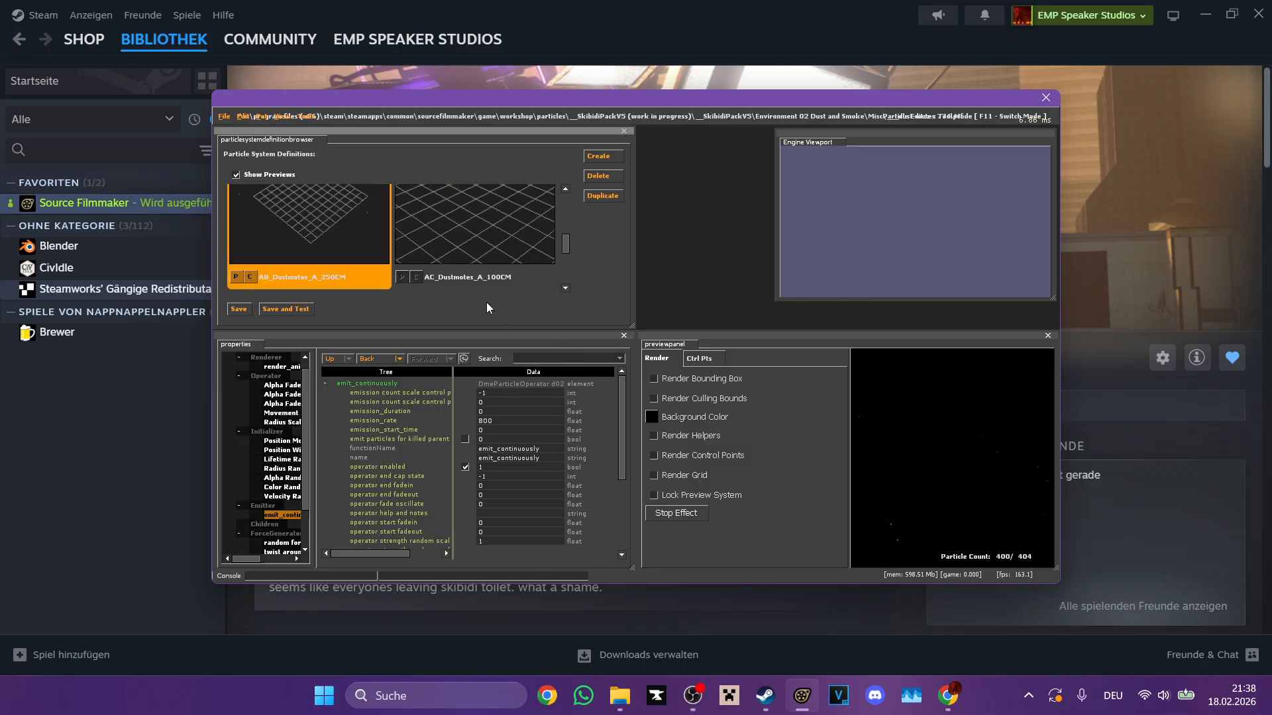
{"action": "scroll", "coordinate": [486, 302], "scroll_direction": "up", "scroll_amount": 2}
{"action": "left_click", "coordinate": [518, 422]}
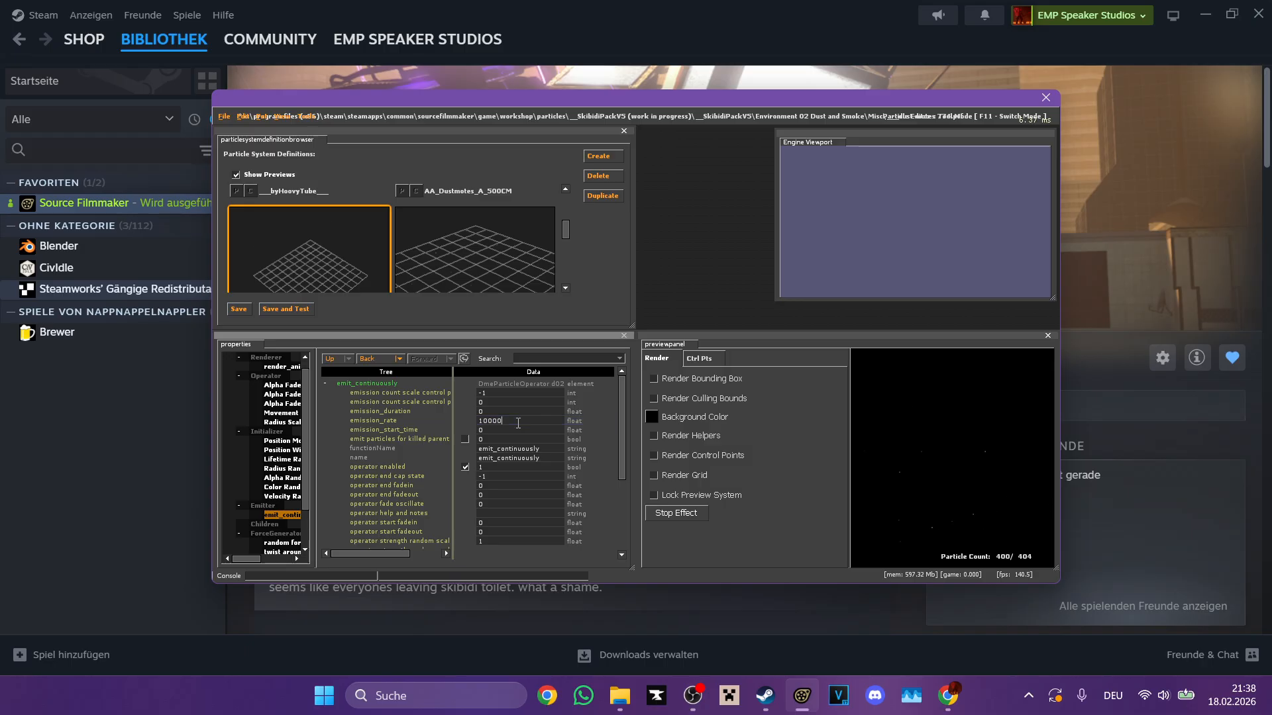
{"action": "left_click_drag", "start_coordinate": [927, 451], "coordinate": [934, 453]}
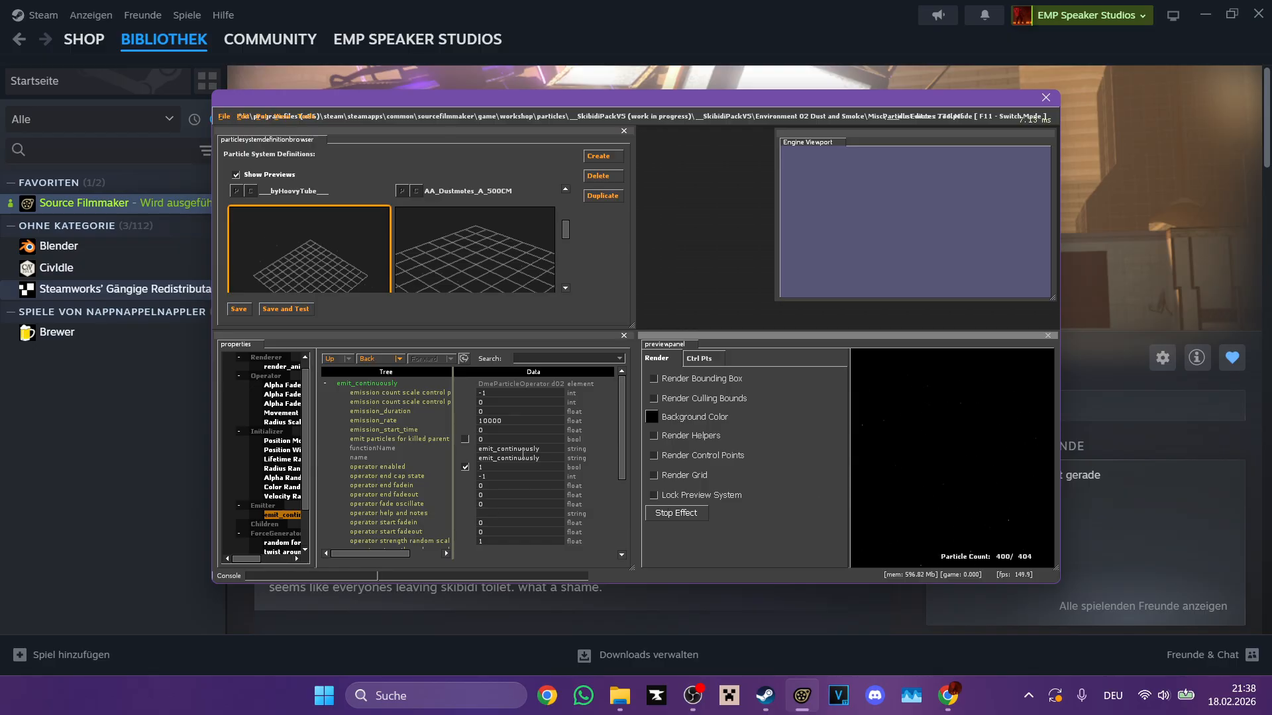
{"action": "left_click", "coordinate": [528, 431]}
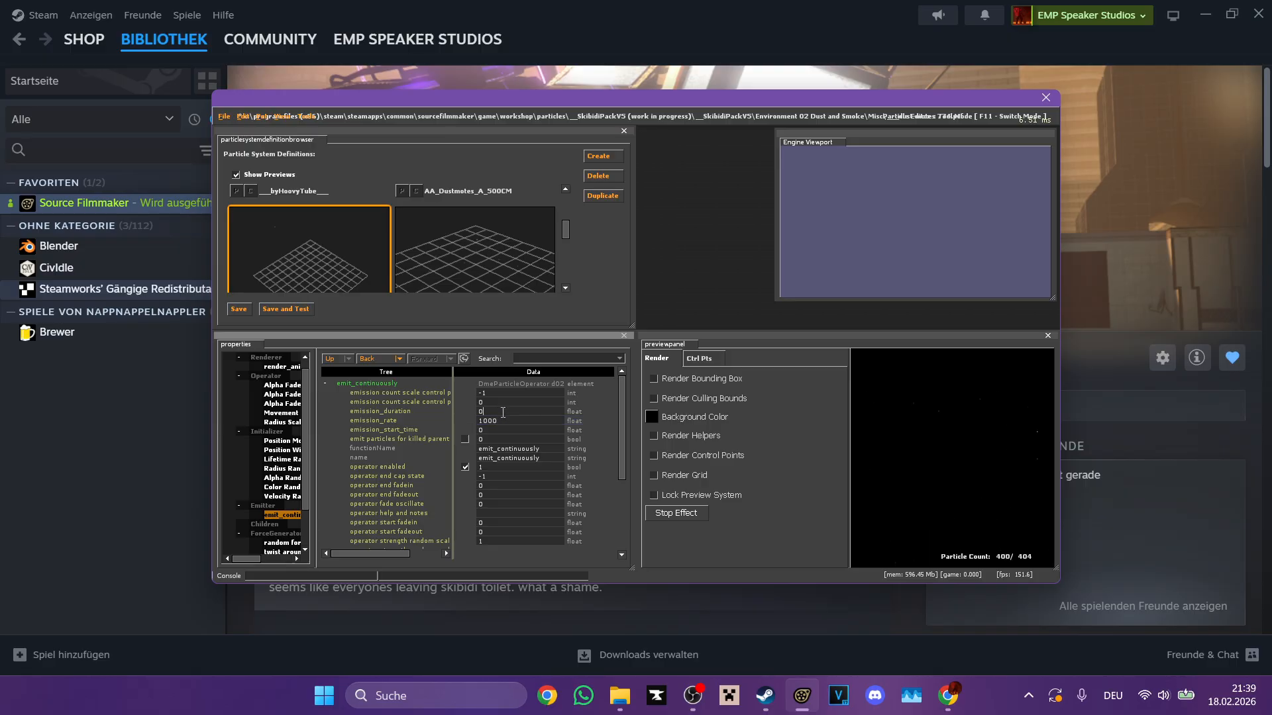
Step: Look through the other dust mote systems and inspect the twist around axis and random force generators of AB_Dustmotes_A_250CM
{"action": "scroll", "coordinate": [518, 443], "scroll_direction": "down", "scroll_amount": 4}
{"action": "scroll", "coordinate": [518, 443], "scroll_direction": "up", "scroll_amount": 4}
{"action": "scroll", "coordinate": [336, 213], "scroll_direction": "down", "scroll_amount": 6}
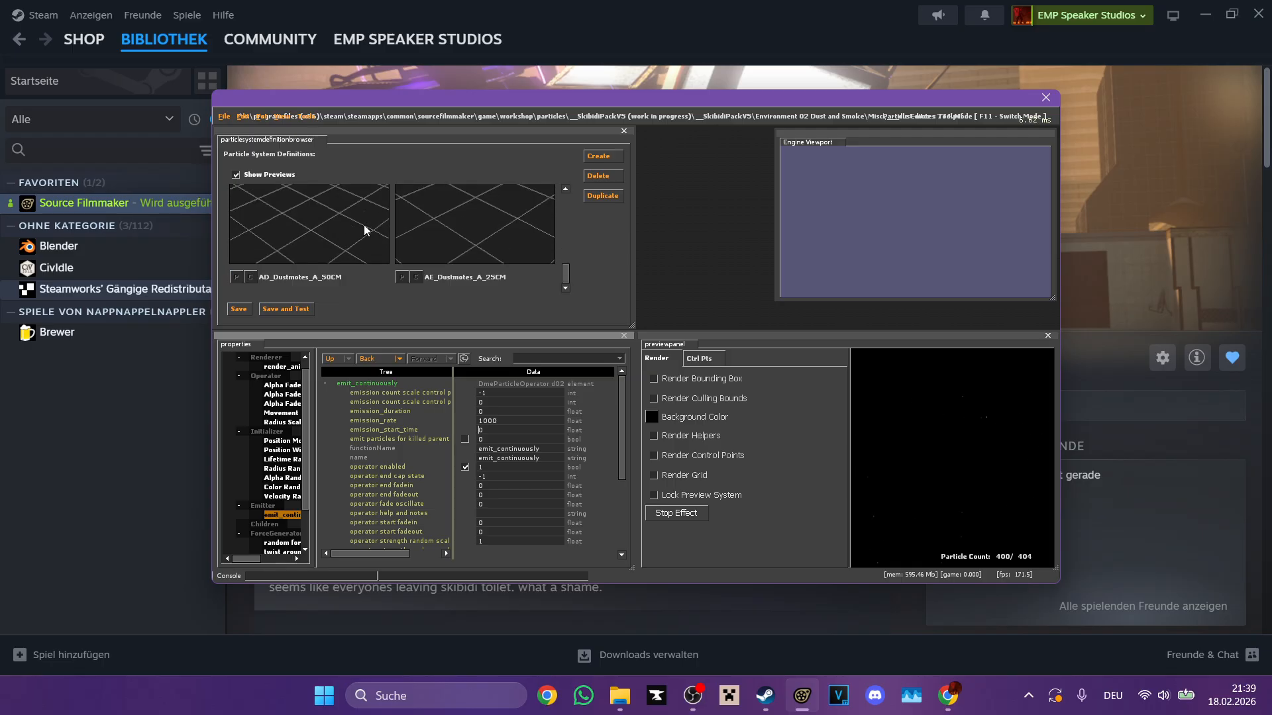
{"action": "scroll", "coordinate": [363, 224], "scroll_direction": "up", "scroll_amount": 6}
{"action": "scroll", "coordinate": [364, 224], "scroll_direction": "up", "scroll_amount": 2}
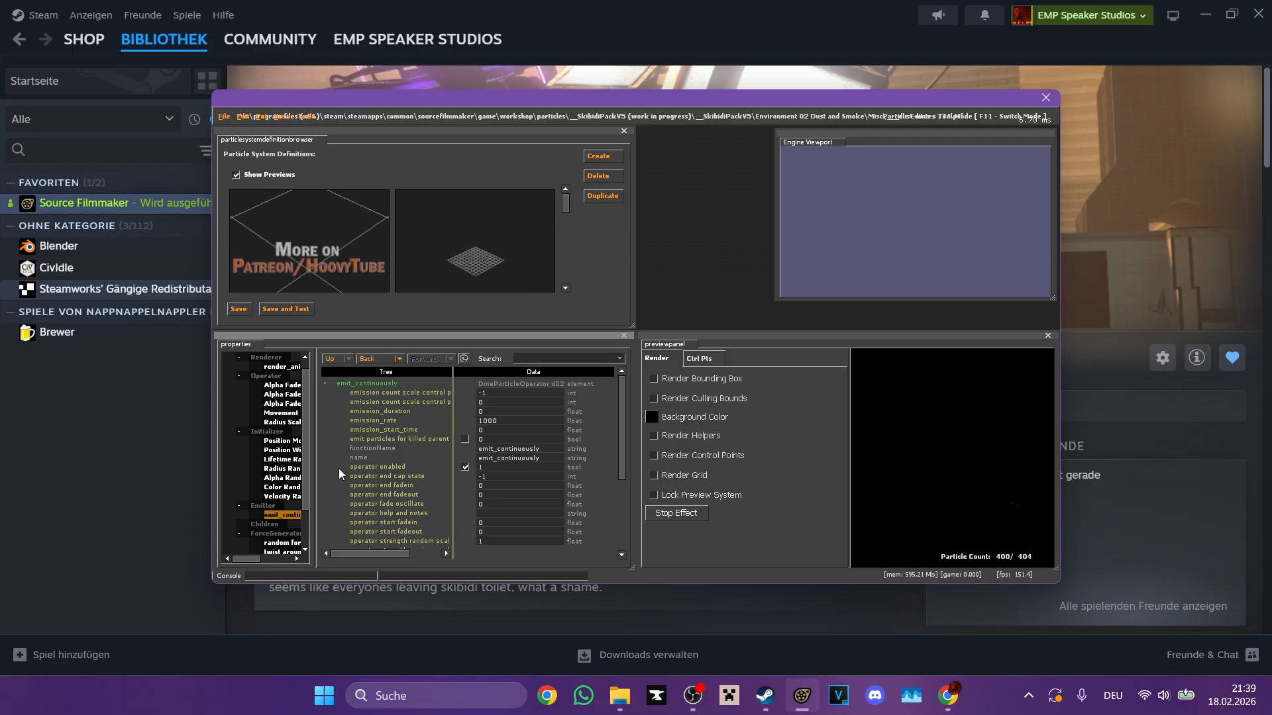
{"action": "scroll", "coordinate": [291, 528], "scroll_direction": "down", "scroll_amount": 2}
{"action": "left_click", "coordinate": [290, 527]}
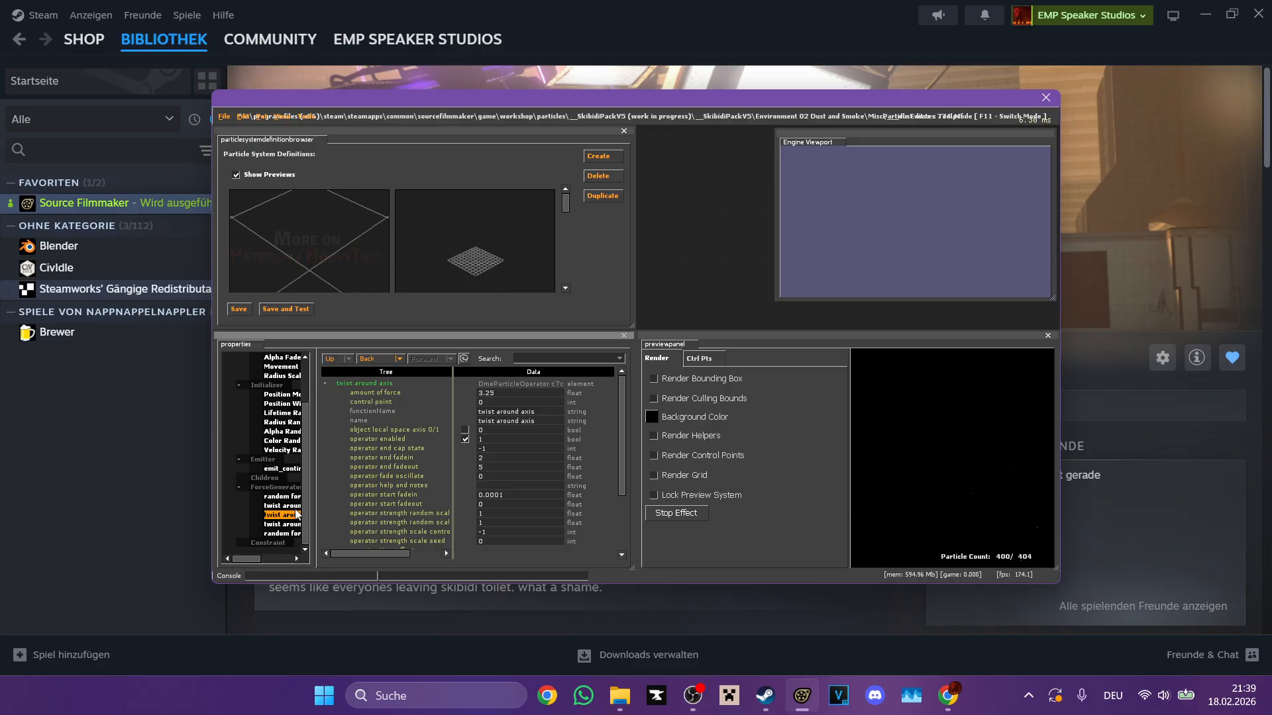
{"action": "left_click", "coordinate": [290, 497]}
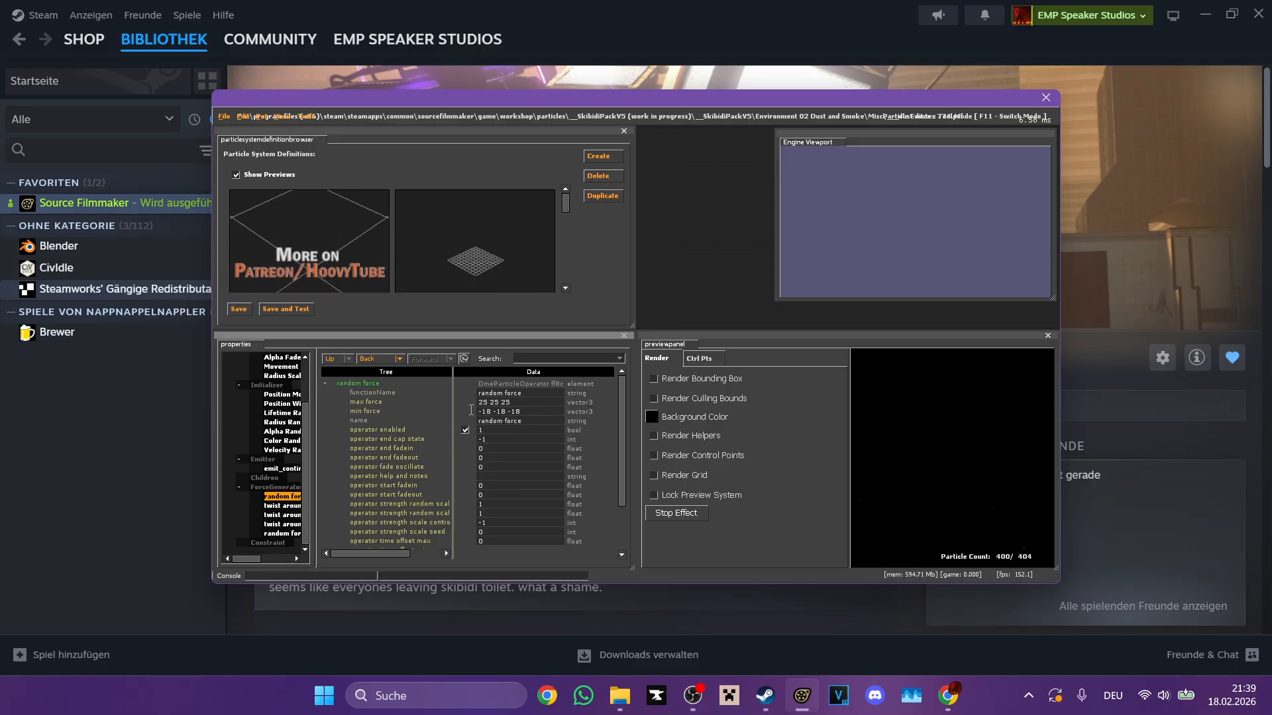
{"action": "left_click", "coordinate": [692, 706]}
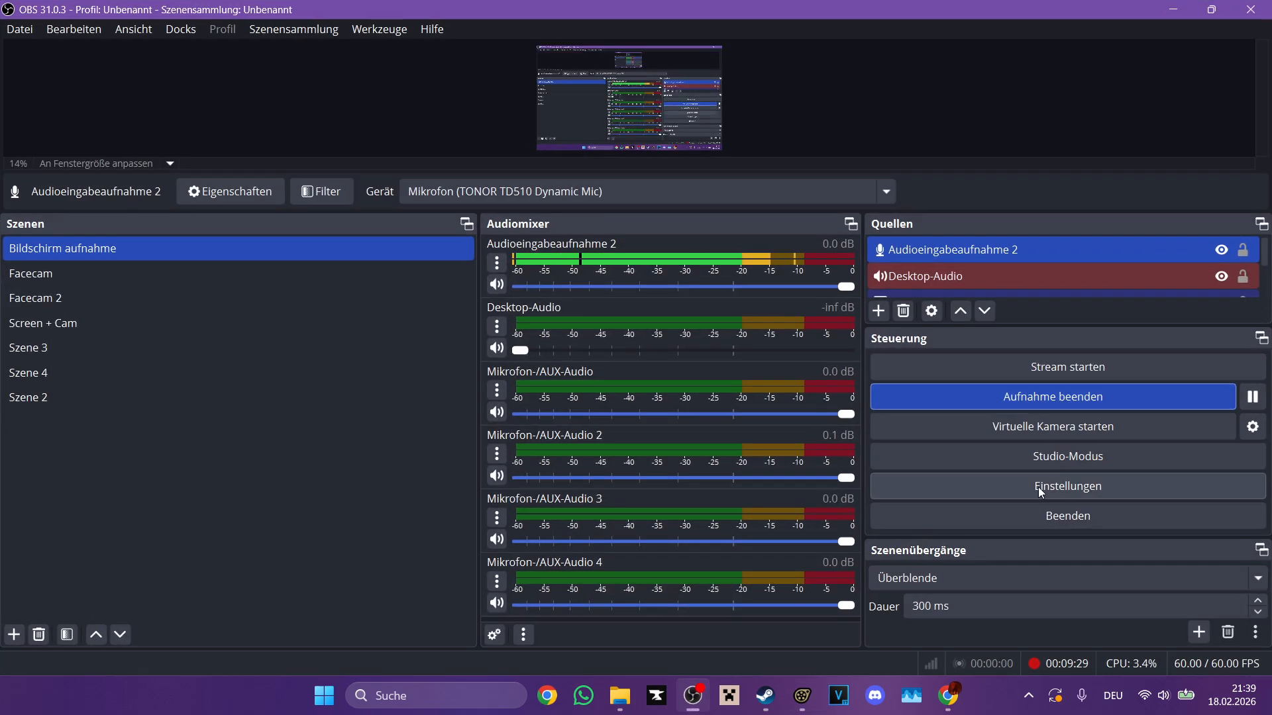